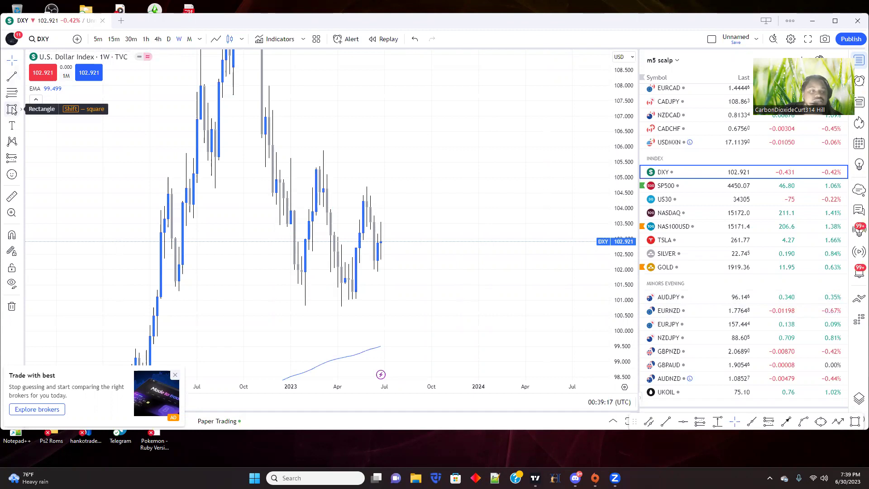
Step: Draw a rectangle from the May 2023 candle to March 2024 between about 102.53 and 100.92, with the DEMAND ZONE template
{"action": "left_click", "coordinate": [12, 110]}
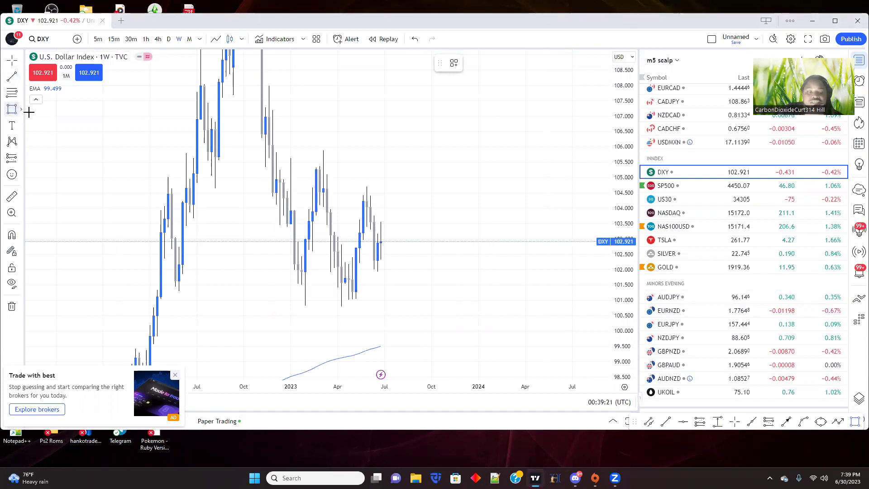
{"action": "left_click_drag", "start_coordinate": [631, 91], "coordinate": [610, 297]}
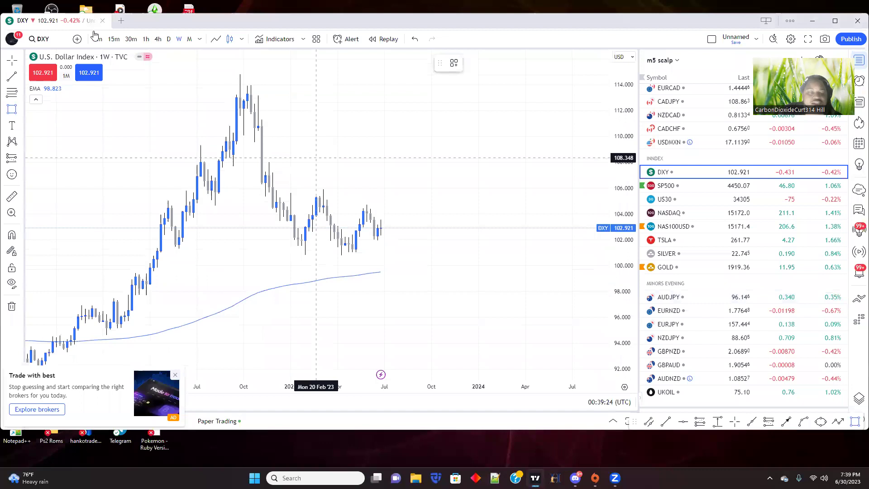
{"action": "left_click", "coordinate": [21, 109]}
{"action": "left_click", "coordinate": [45, 148]}
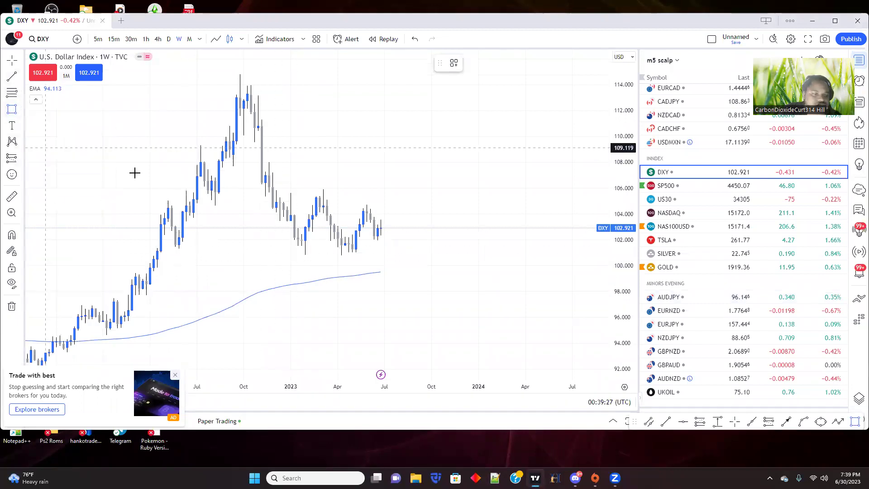
{"action": "left_click", "coordinate": [352, 234]}
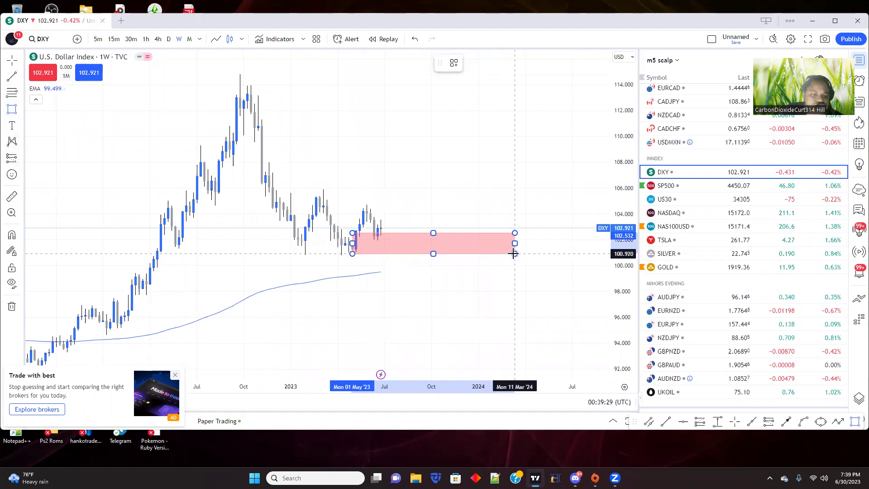
{"action": "left_click", "coordinate": [515, 254]}
{"action": "right_click", "coordinate": [517, 235]}
{"action": "mouse_move", "coordinate": [543, 243]}
{"action": "left_click", "coordinate": [634, 281]}
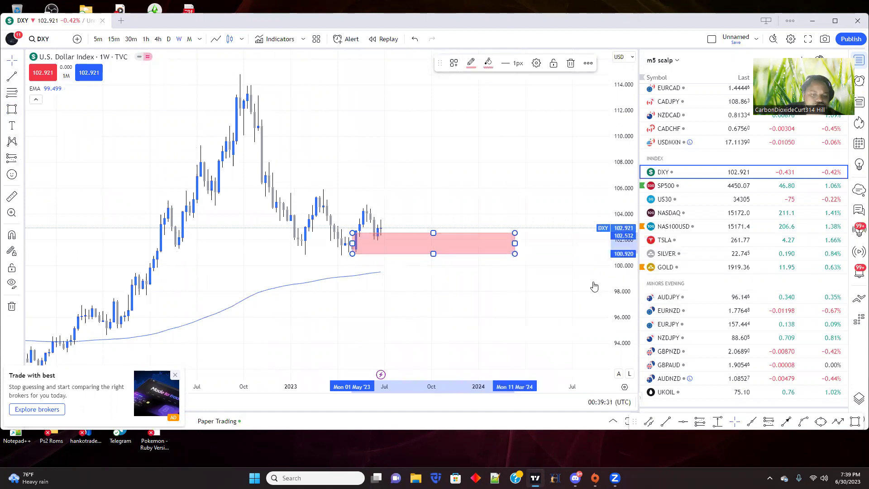
Step: Place two horizontal lines through the demand zone, at about 101.70 and 101.24
{"action": "scroll", "coordinate": [515, 247], "scroll_direction": "up", "scroll_amount": 3}
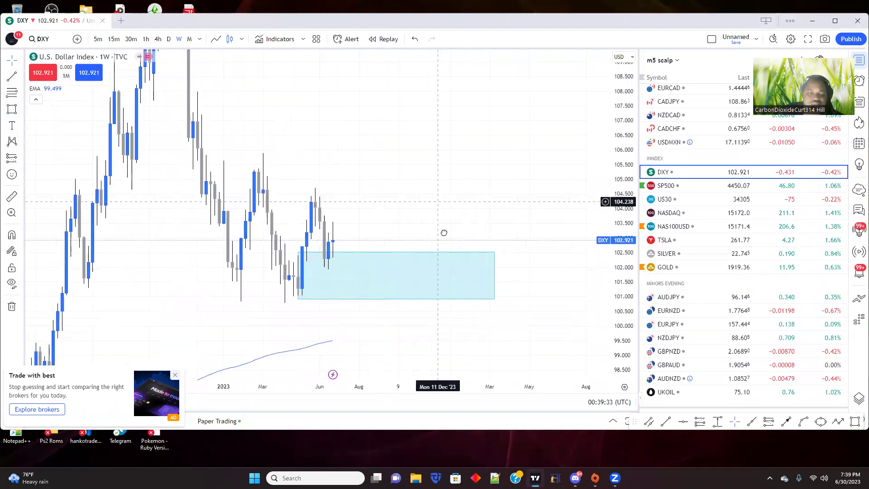
{"action": "left_click_drag", "start_coordinate": [611, 93], "coordinate": [615, 172]}
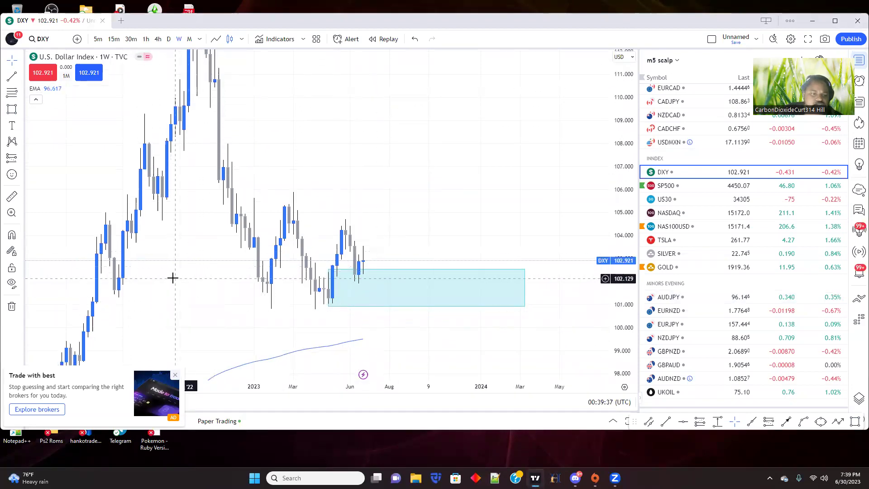
{"action": "left_click_drag", "start_coordinate": [172, 278], "coordinate": [181, 296]}
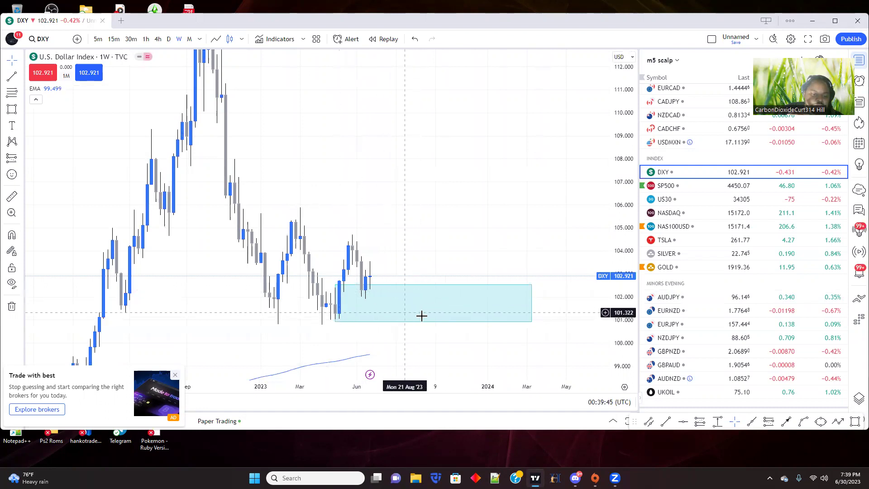
{"action": "left_click", "coordinate": [21, 77]}
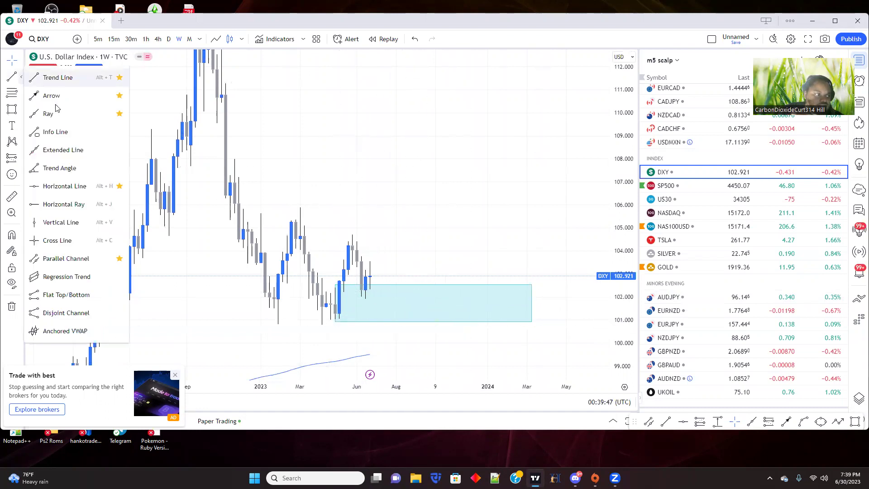
{"action": "left_click", "coordinate": [76, 194]}
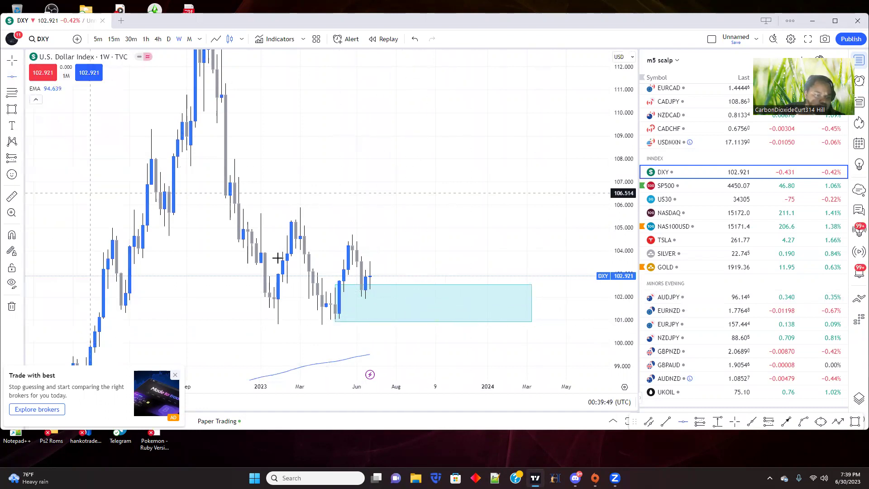
{"action": "left_click", "coordinate": [328, 304]}
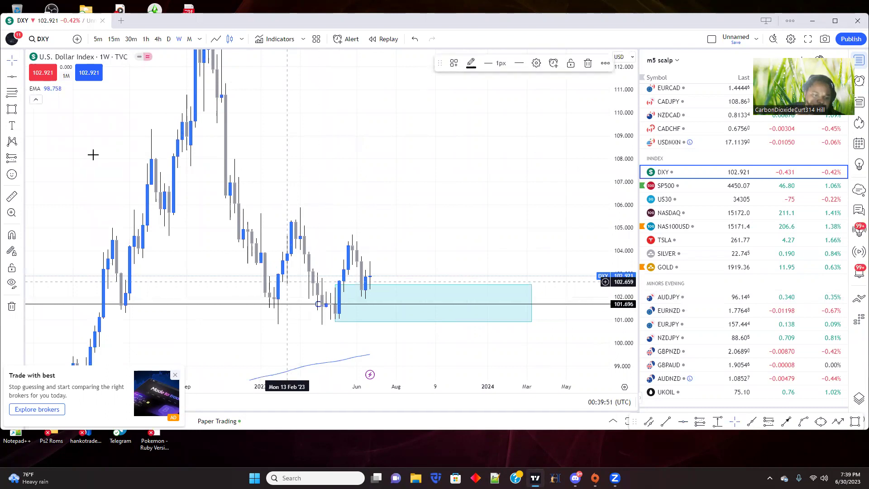
{"action": "left_click", "coordinate": [13, 78]}
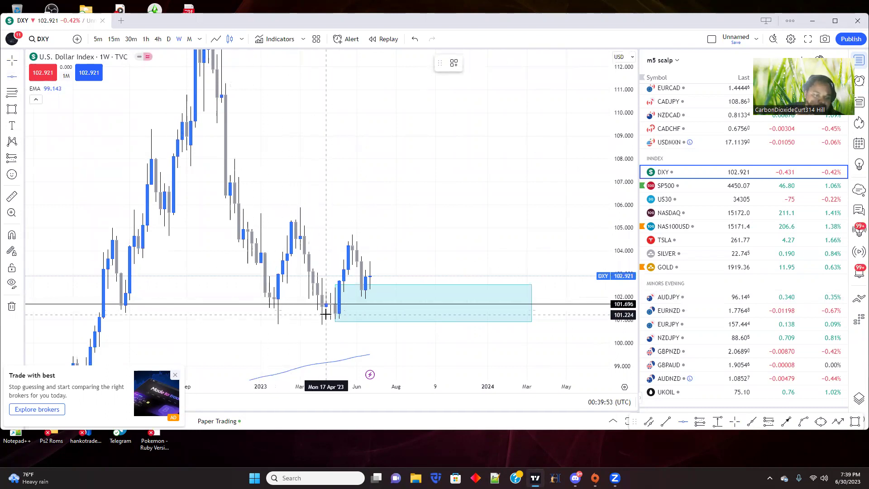
{"action": "left_click", "coordinate": [326, 313]}
{"action": "left_click_drag", "start_coordinate": [239, 331], "coordinate": [197, 307]}
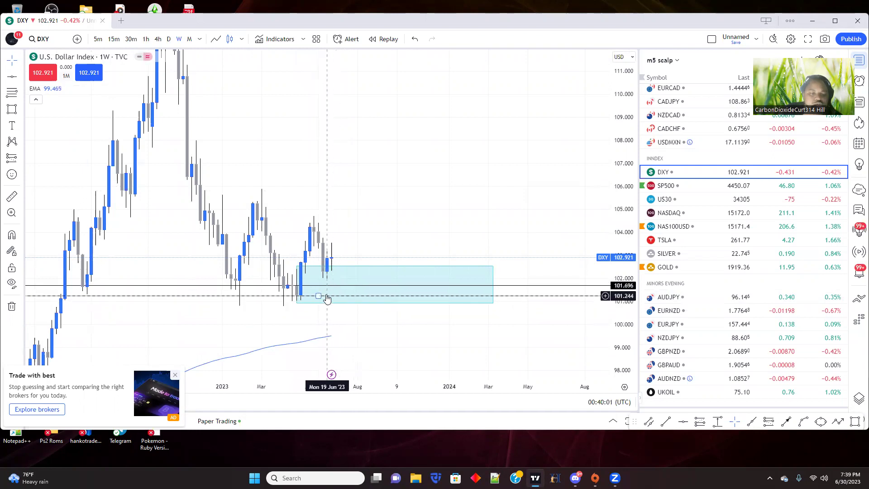
Step: Draw two arrows beside the latest candle: one falling into the demand zone to about 101.4, one rising from about 101.34 to 103.19
{"action": "left_click", "coordinate": [19, 80]}
{"action": "left_click", "coordinate": [45, 93]}
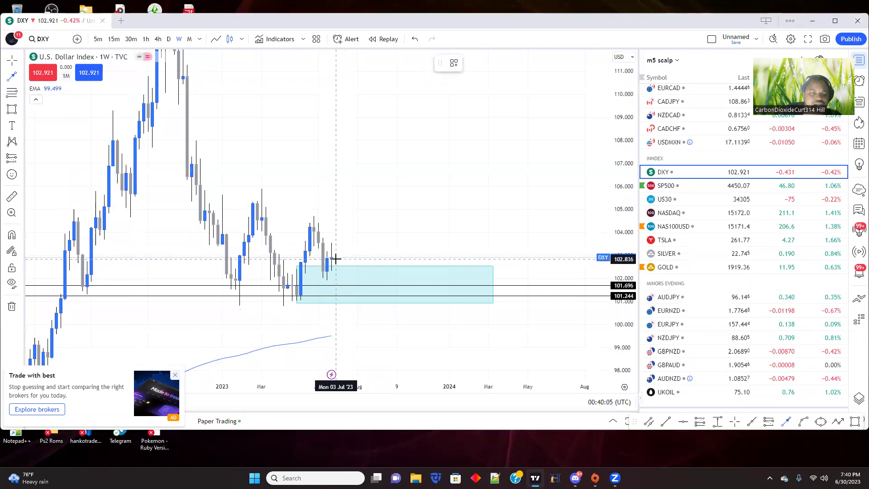
{"action": "left_click", "coordinate": [336, 258]}
{"action": "left_click", "coordinate": [341, 291]}
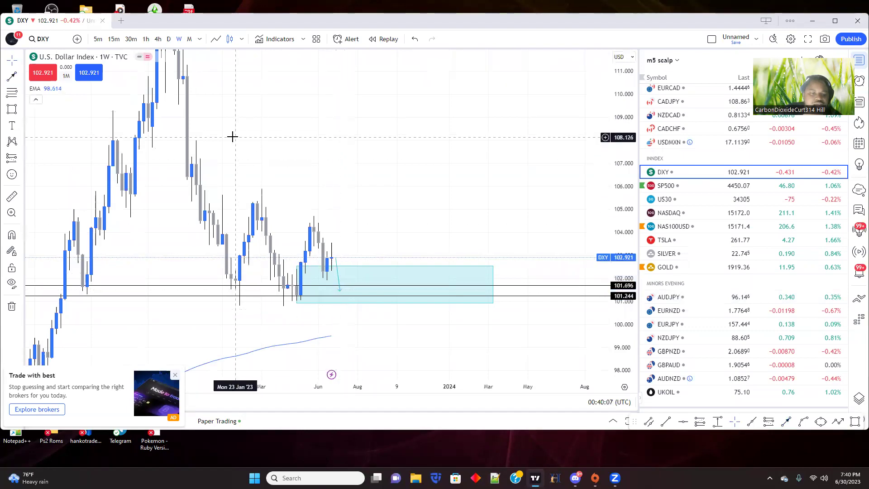
{"action": "left_click", "coordinate": [340, 291]}
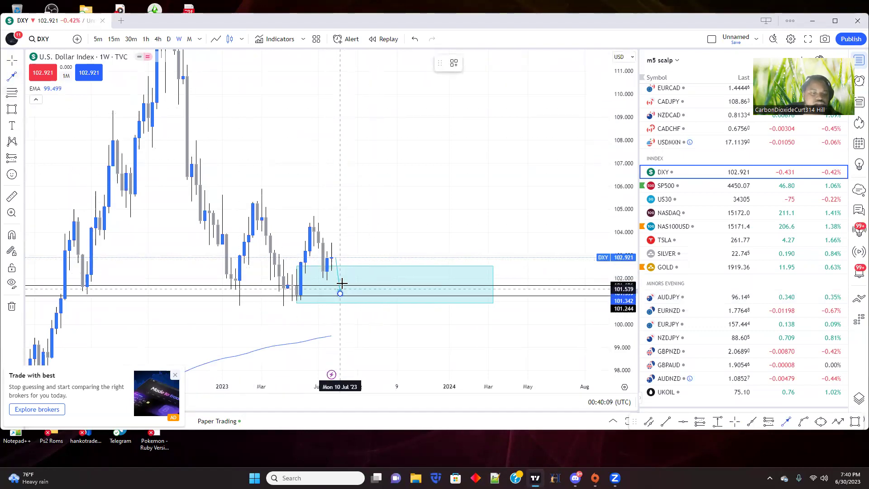
{"action": "double_click", "coordinate": [349, 251]}
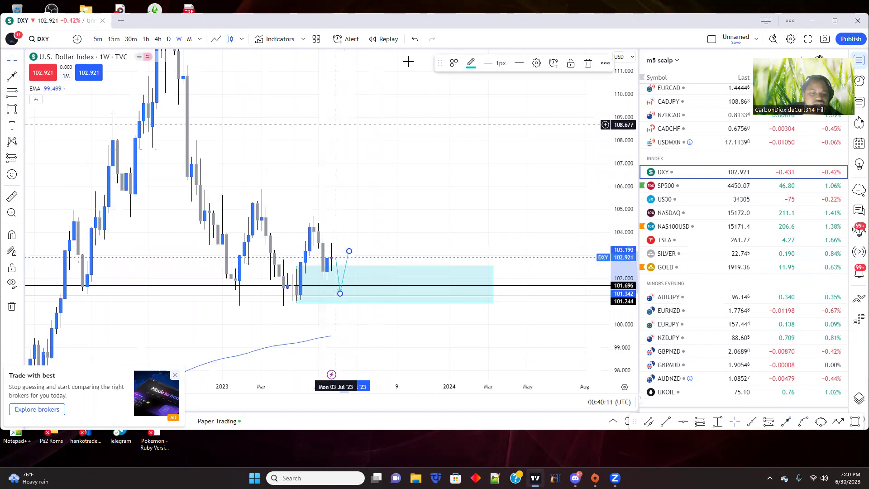
Step: Draw an arrow rising to about 106.20 and move its start to the demand zone's upper edge at about 102.54
{"action": "left_click", "coordinate": [10, 77]}
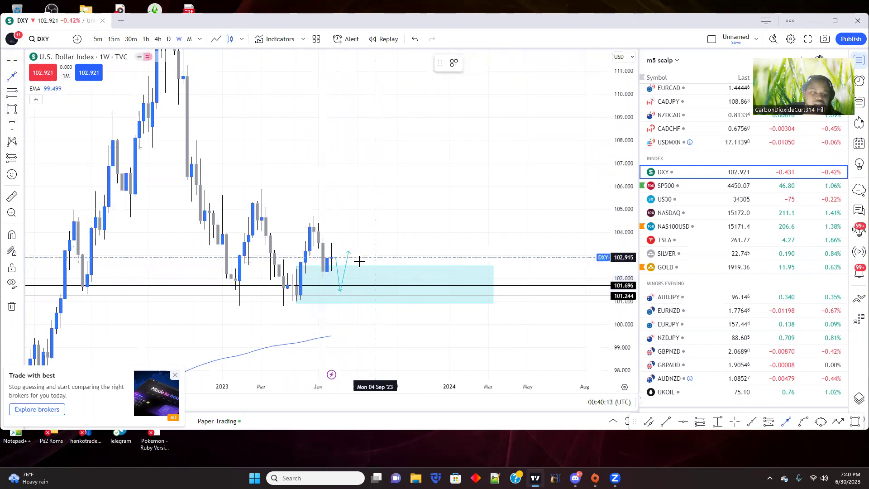
{"action": "left_click", "coordinate": [358, 269]}
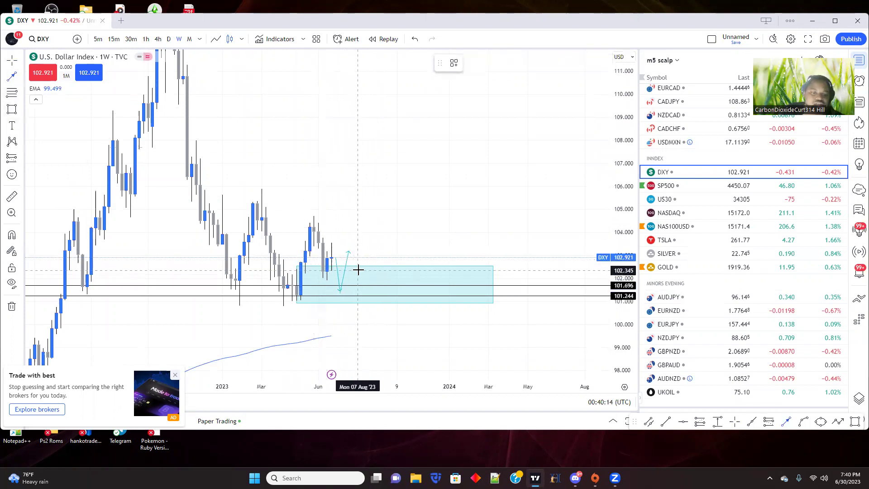
{"action": "double_click", "coordinate": [371, 181]}
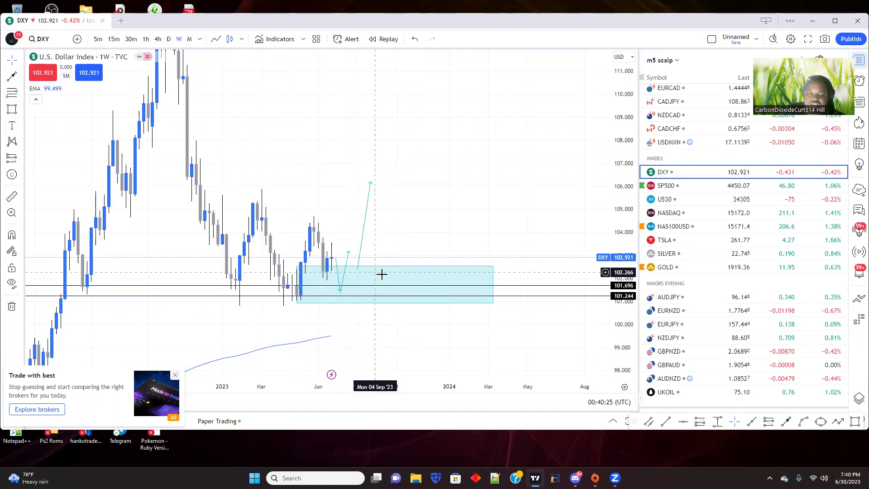
{"action": "left_click", "coordinate": [358, 267]}
{"action": "left_click_drag", "start_coordinate": [358, 266], "coordinate": [353, 266]}
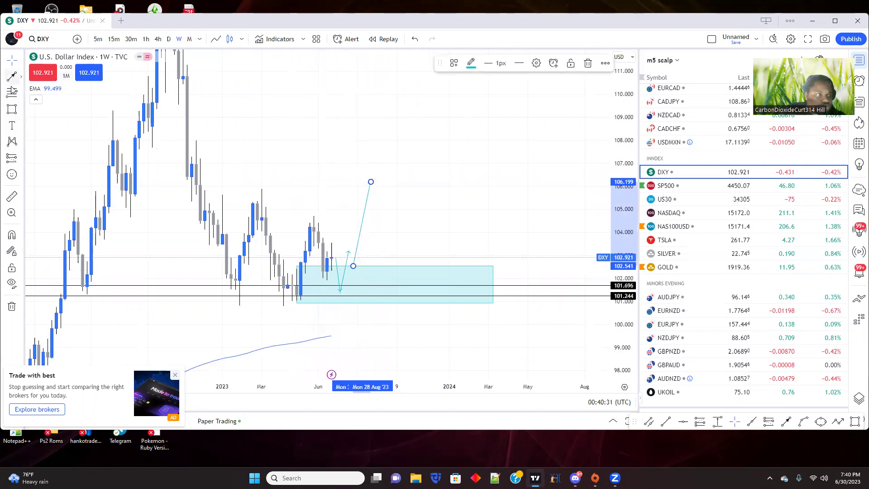
Step: Draw a rectangle from 14 November 2022 to January 2024 between about 107.26 and 105.29, with the SUPPLY ZONE template
{"action": "left_click", "coordinate": [11, 108]}
{"action": "mouse_move", "coordinate": [191, 156]}
{"action": "left_mouse_down"}
{"action": "mouse_move", "coordinate": [320, 199]}
{"action": "mouse_move", "coordinate": [449, 202]}
{"action": "left_mouse_up"}
{"action": "right_click", "coordinate": [449, 157]}
{"action": "mouse_move", "coordinate": [507, 167]}
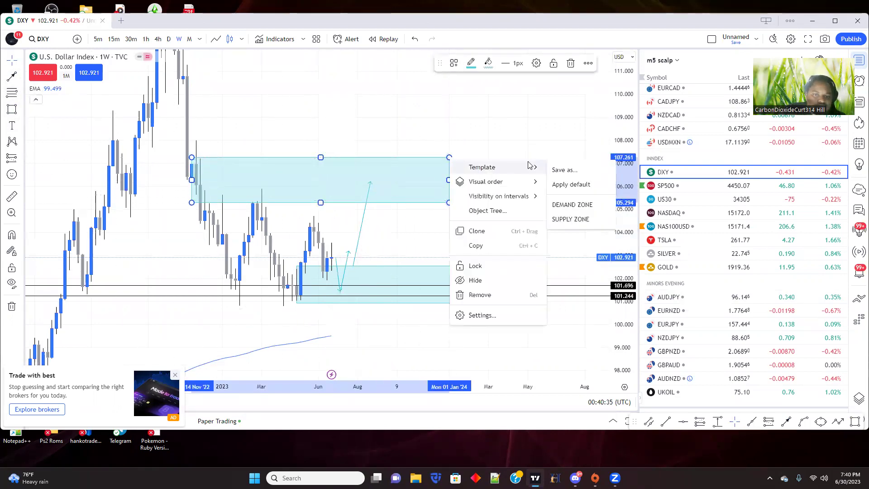
{"action": "left_click", "coordinate": [556, 216]}
{"action": "left_click", "coordinate": [455, 239]}
Step: Remove all drawings from the chart
{"action": "scroll", "coordinate": [435, 239], "scroll_direction": "down", "scroll_amount": 3}
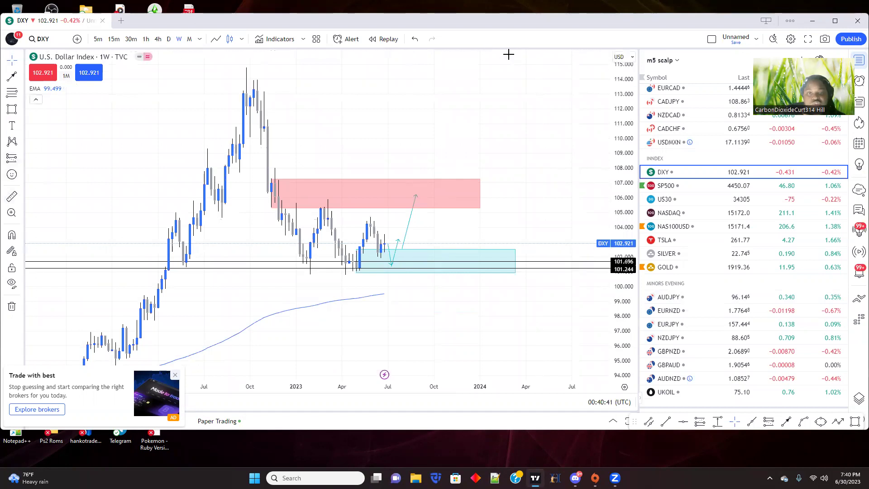
{"action": "right_click", "coordinate": [341, 113]}
{"action": "left_click", "coordinate": [387, 306]}
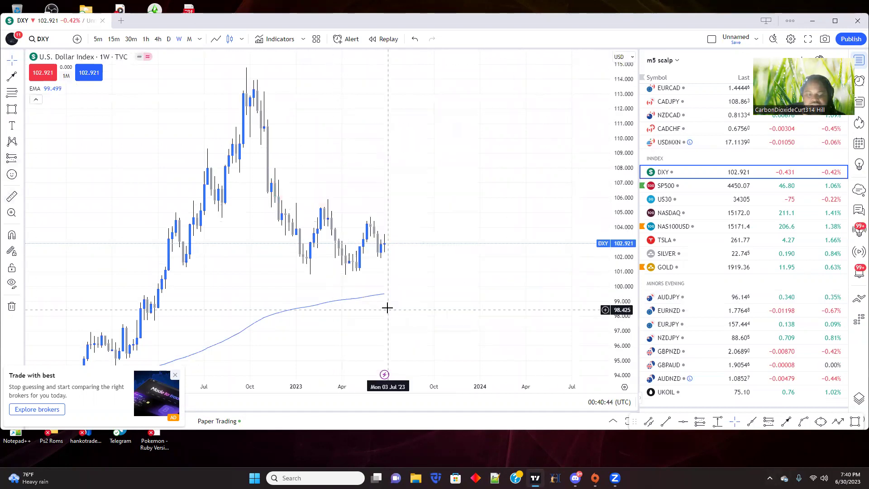
Step: Draw a rectangle from 1 May to 6 November 2023 between about 102.37 and 100.96, and apply the DEMAND ZONE template
{"action": "left_click", "coordinate": [12, 111]}
{"action": "mouse_move", "coordinate": [357, 253]}
{"action": "left_mouse_down"}
{"action": "mouse_move", "coordinate": [421, 273]}
{"action": "mouse_move", "coordinate": [451, 272]}
{"action": "left_mouse_up"}
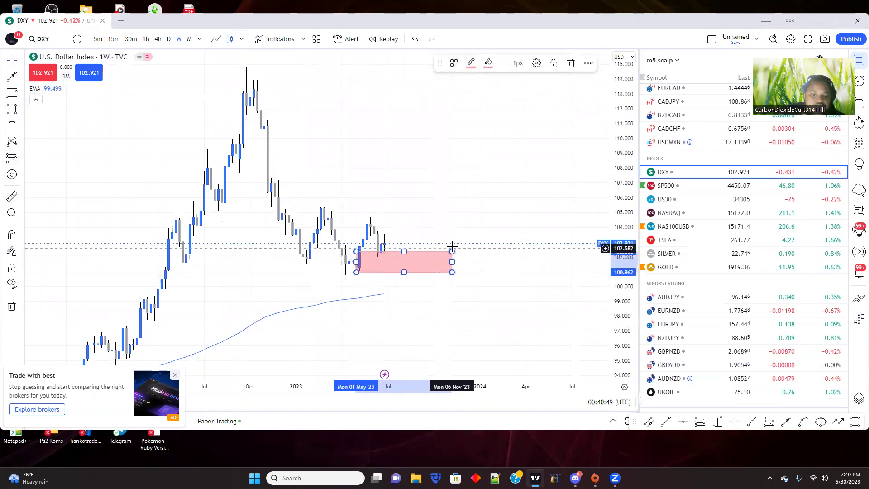
{"action": "right_click", "coordinate": [453, 252]}
{"action": "mouse_move", "coordinate": [532, 269]}
{"action": "left_click", "coordinate": [559, 310]}
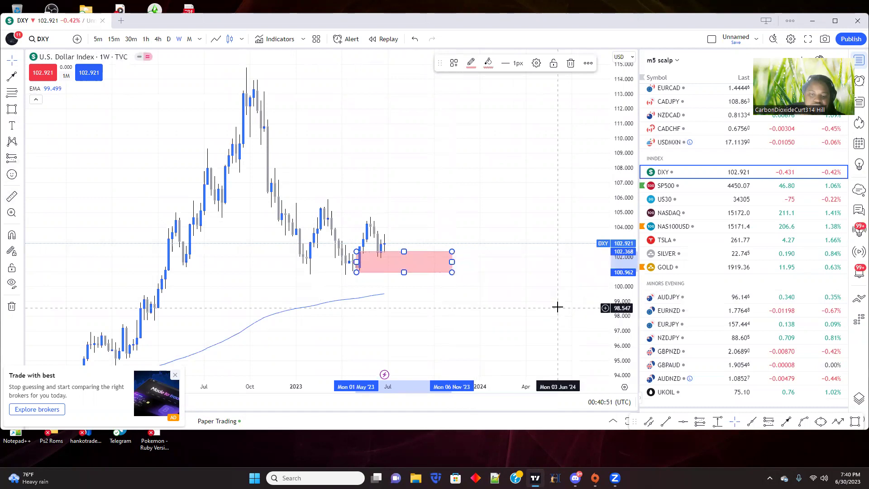
{"action": "right_click", "coordinate": [453, 252]}
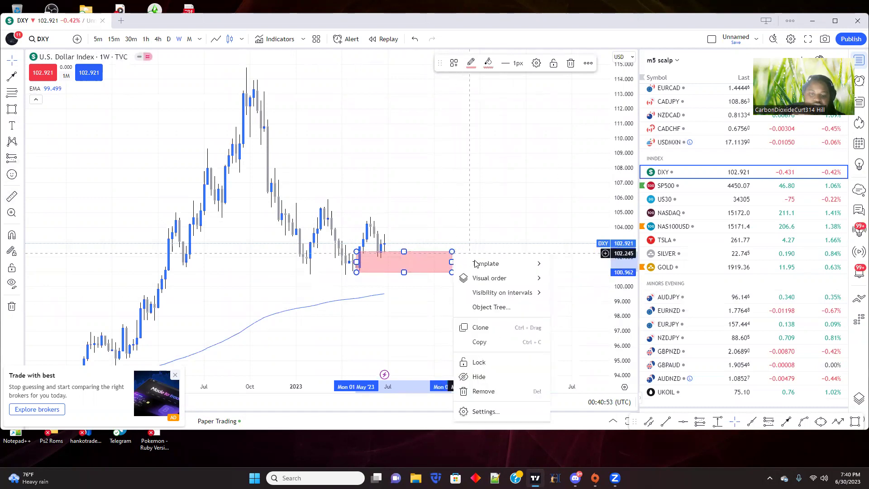
{"action": "mouse_move", "coordinate": [480, 264]}
{"action": "left_click", "coordinate": [561, 295]}
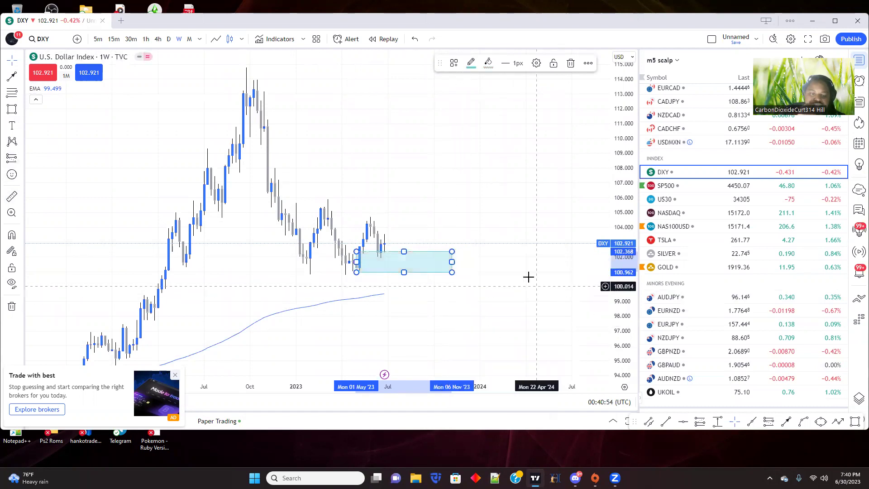
Step: Draw a SUPPLY ZONE rectangle from mid-November 2022 between about 107.29 and 105.45, and a second one above it from about 110.5 to 113
{"action": "left_click", "coordinate": [10, 110]}
{"action": "left_click_drag", "start_coordinate": [271, 179], "coordinate": [459, 206]}
{"action": "right_click", "coordinate": [459, 181]}
{"action": "mouse_move", "coordinate": [535, 195]}
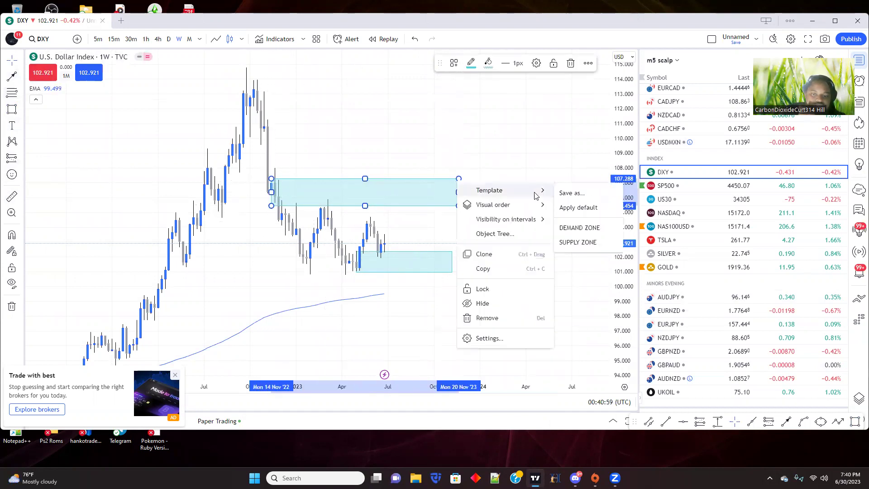
{"action": "left_click", "coordinate": [571, 242]}
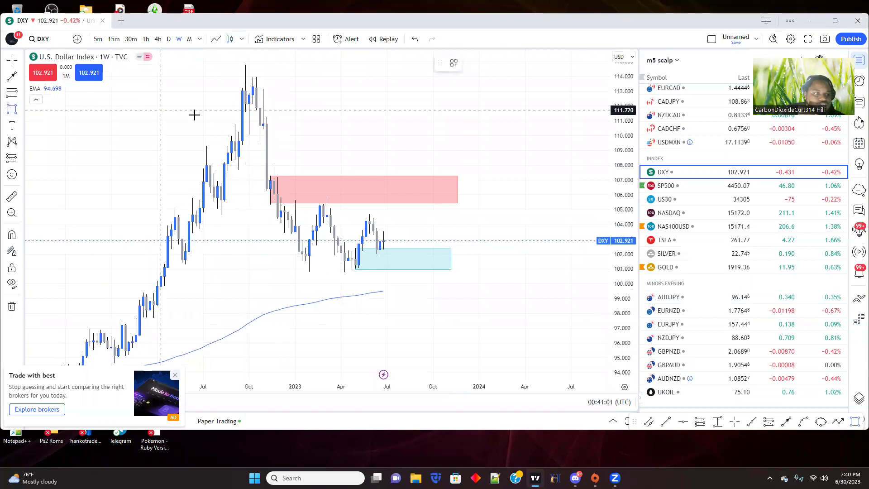
{"action": "mouse_move", "coordinate": [262, 129]}
{"action": "left_mouse_down"}
{"action": "mouse_move", "coordinate": [411, 93]}
{"action": "mouse_move", "coordinate": [501, 91]}
{"action": "left_mouse_up"}
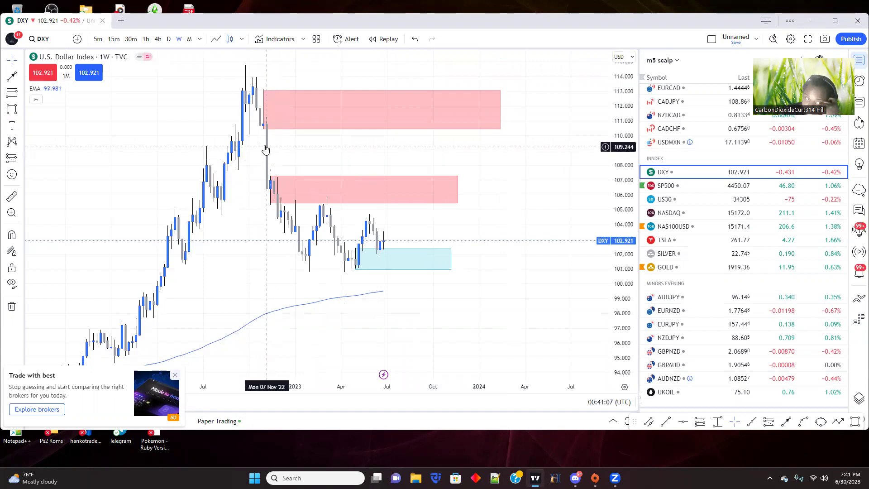
Step: Draw two short level trend lines from 31 October 2022 to about early February 2023, at about 108 and 110.4, marking the gap between the supply zones
{"action": "left_click", "coordinate": [21, 77]}
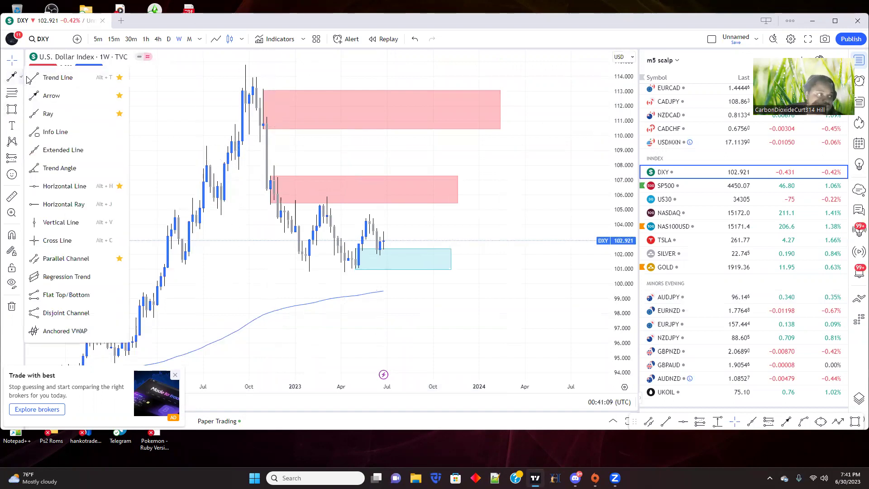
{"action": "left_click", "coordinate": [49, 76]}
{"action": "left_click", "coordinate": [263, 165]}
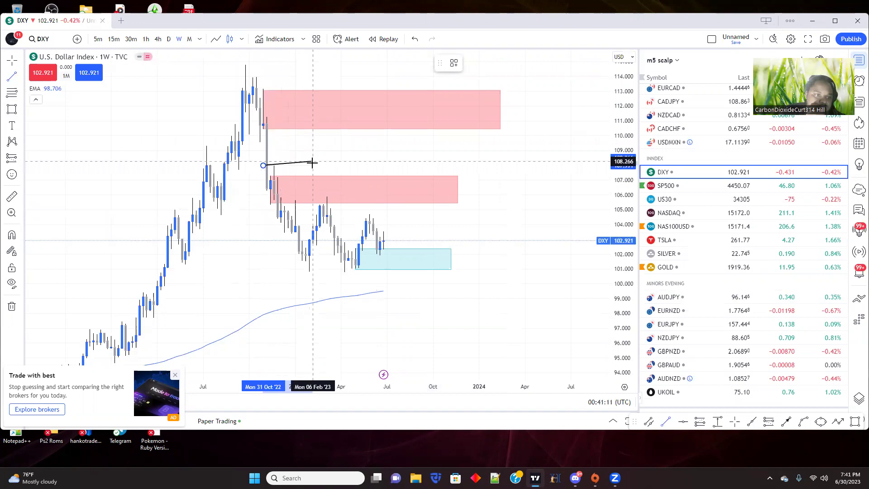
{"action": "left_click", "coordinate": [311, 165]}
{"action": "left_click_drag", "start_coordinate": [143, 120], "coordinate": [133, 117]}
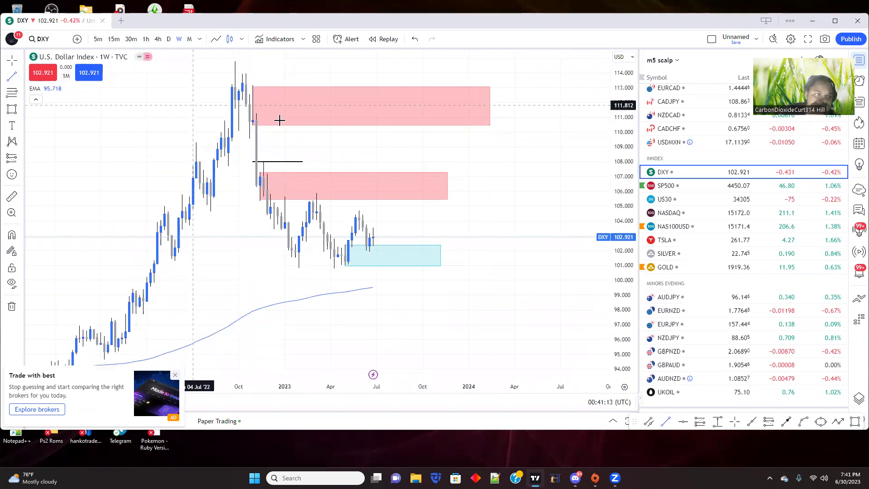
{"action": "left_click", "coordinate": [252, 125]}
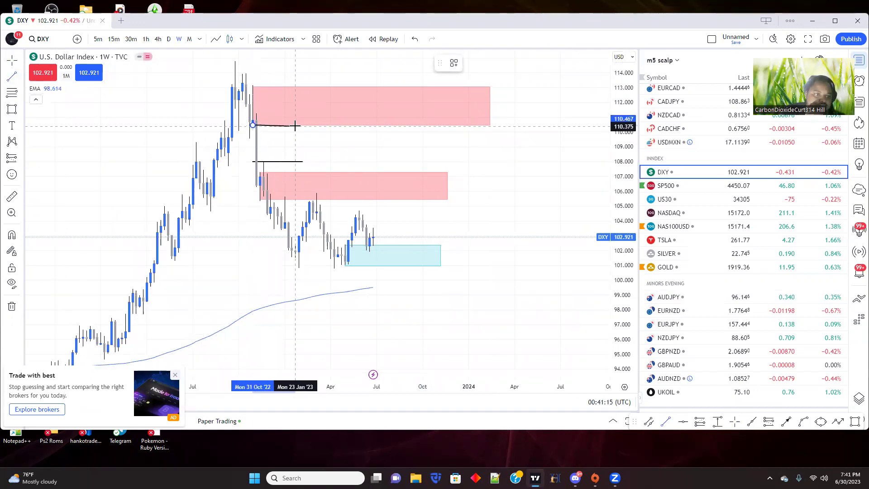
{"action": "left_click", "coordinate": [298, 130]}
Step: Add the text label "fvg" between the two short trend lines, close to the falling candles
{"action": "left_click", "coordinate": [12, 125]}
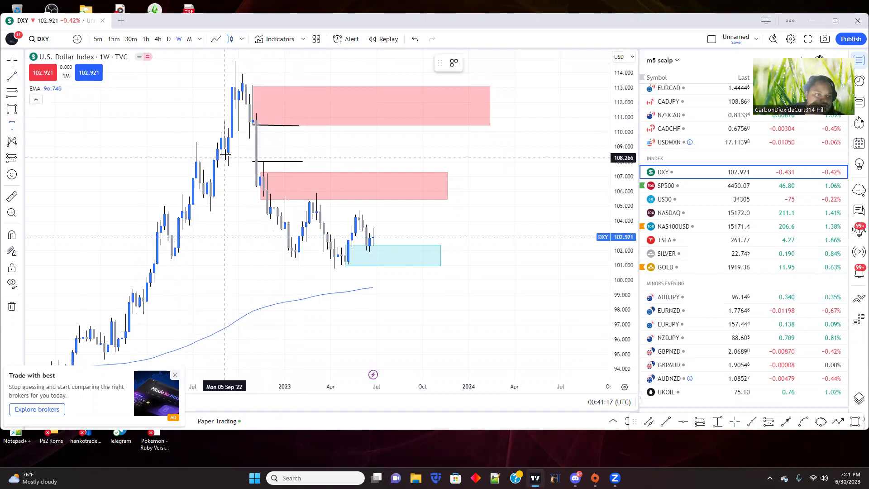
{"action": "left_click", "coordinate": [265, 142]}
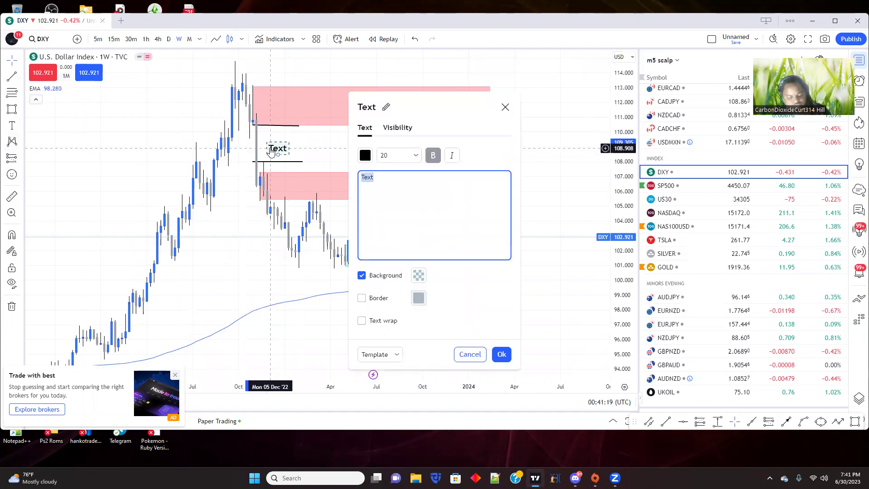
{"action": "type", "text": "fvg"}
{"action": "left_click", "coordinate": [502, 354]}
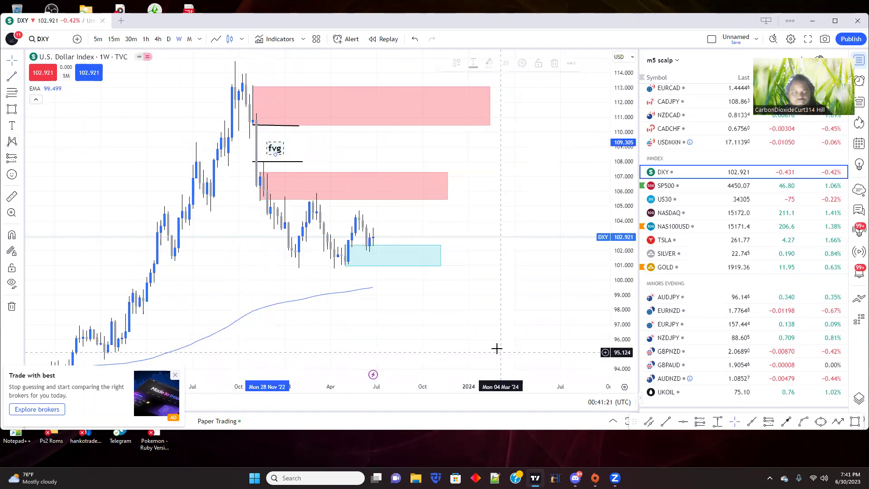
{"action": "left_click_drag", "start_coordinate": [279, 151], "coordinate": [271, 146]}
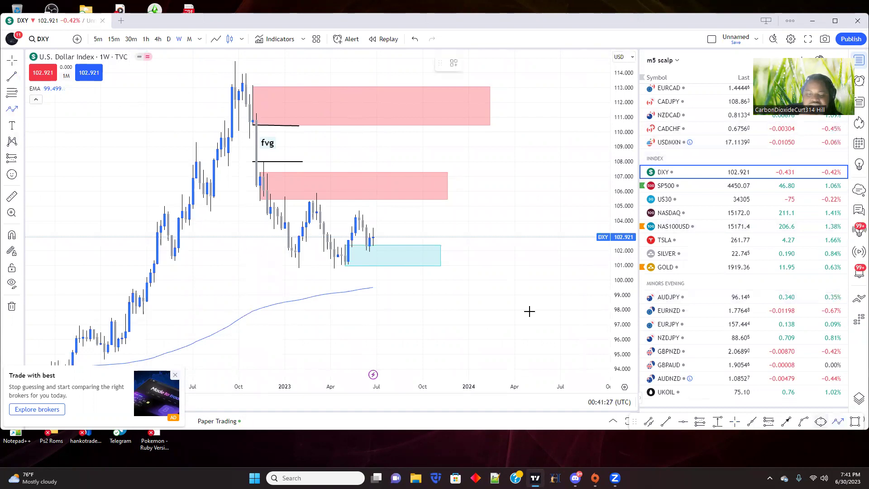
Step: Draw a projected path zigzagging between the demand zone and lower supply zone, rising into the upper supply zone, and ending at about 97.6 in late April 2024
{"action": "left_click", "coordinate": [370, 244]}
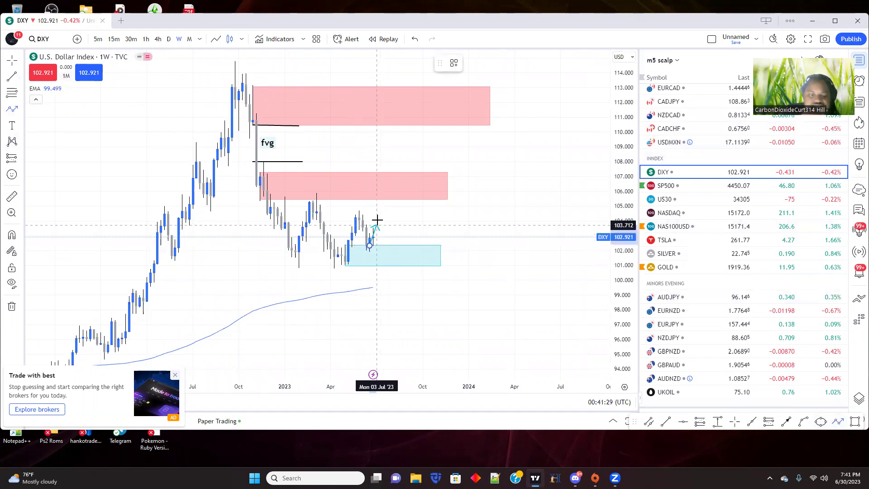
{"action": "left_click", "coordinate": [380, 185]}
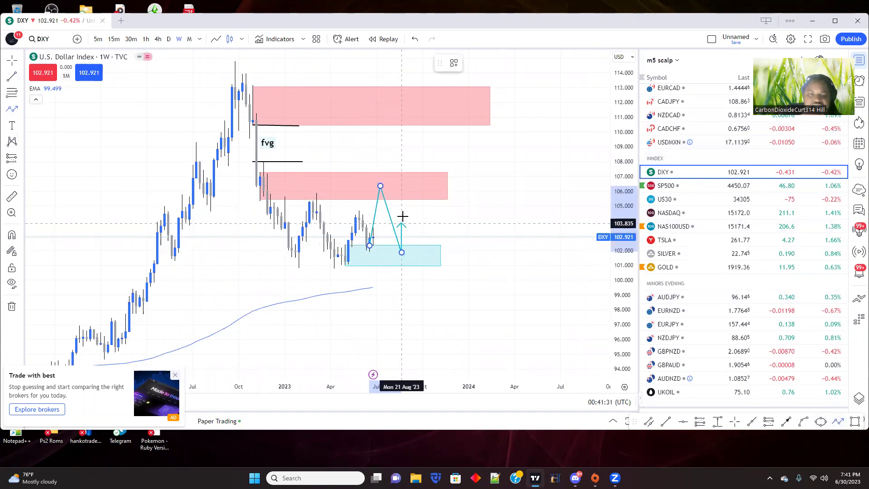
{"action": "left_click", "coordinate": [411, 190]}
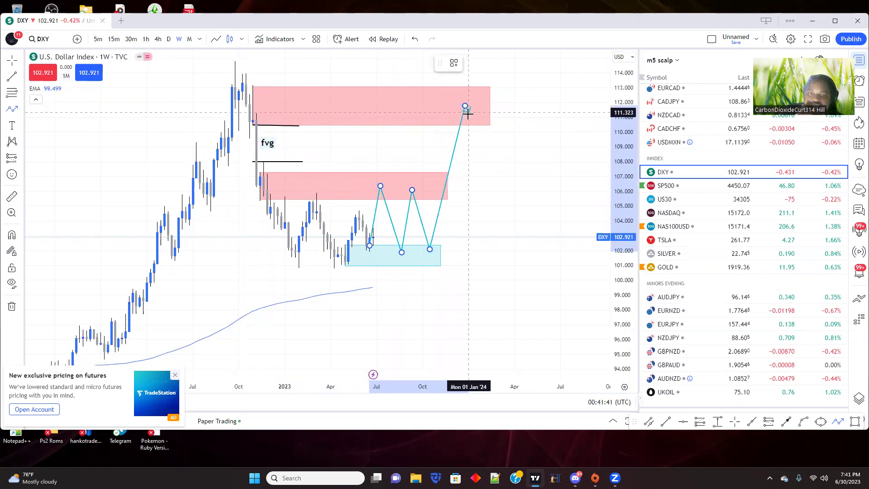
{"action": "left_click", "coordinate": [483, 89]}
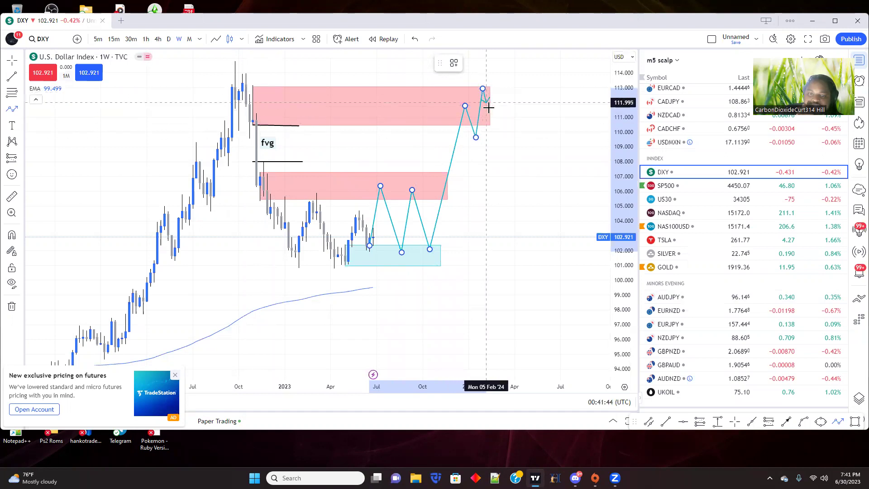
{"action": "left_click", "coordinate": [490, 133]}
{"action": "left_click", "coordinate": [497, 102]}
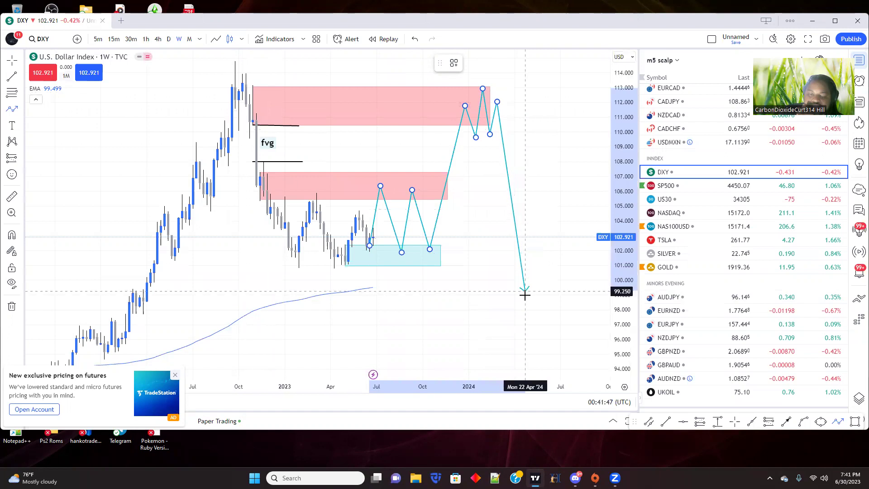
{"action": "double_click", "coordinate": [525, 314]}
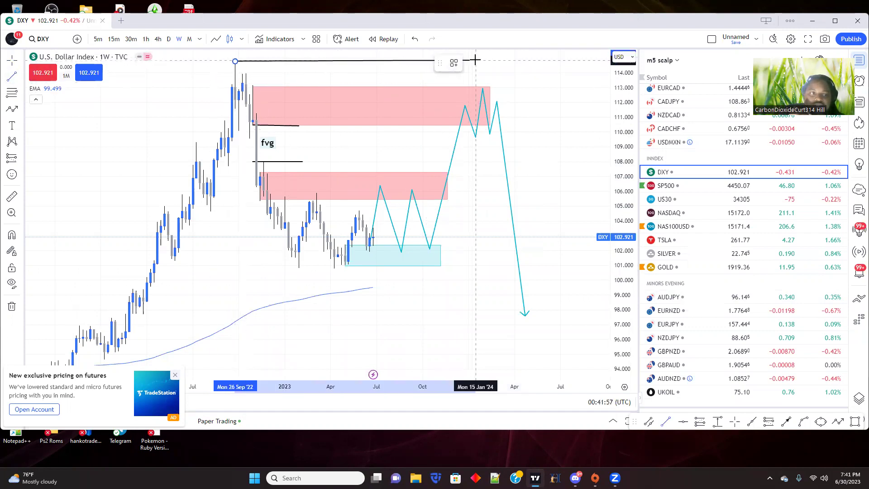
Step: Draw a level trend line from the 26 September 2022 high to 15 January 2024, and raise the path's highest peak to about 115.05
{"action": "left_click", "coordinate": [476, 60]}
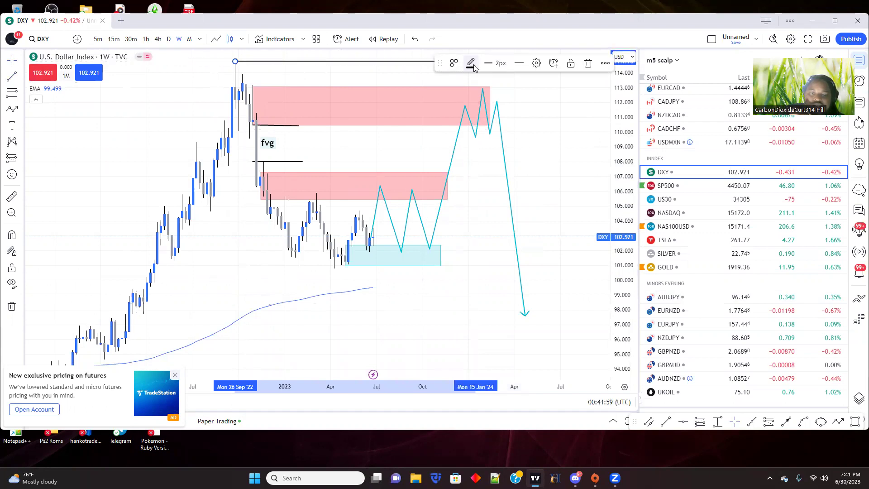
{"action": "left_click", "coordinate": [176, 196]}
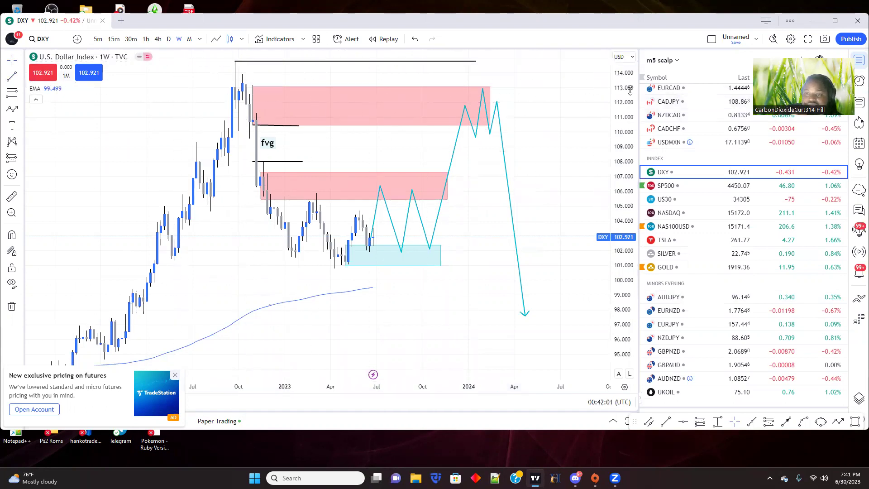
{"action": "mouse_move", "coordinate": [614, 142]}
{"action": "left_mouse_down"}
{"action": "mouse_move", "coordinate": [614, 171]}
{"action": "mouse_move", "coordinate": [588, 196]}
{"action": "left_mouse_up"}
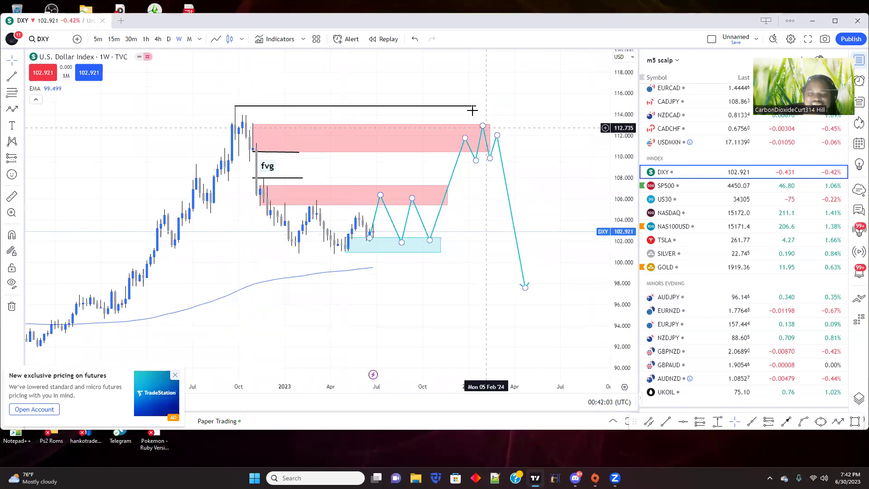
{"action": "left_click", "coordinate": [483, 127]}
{"action": "left_click_drag", "start_coordinate": [483, 127], "coordinate": [482, 104]}
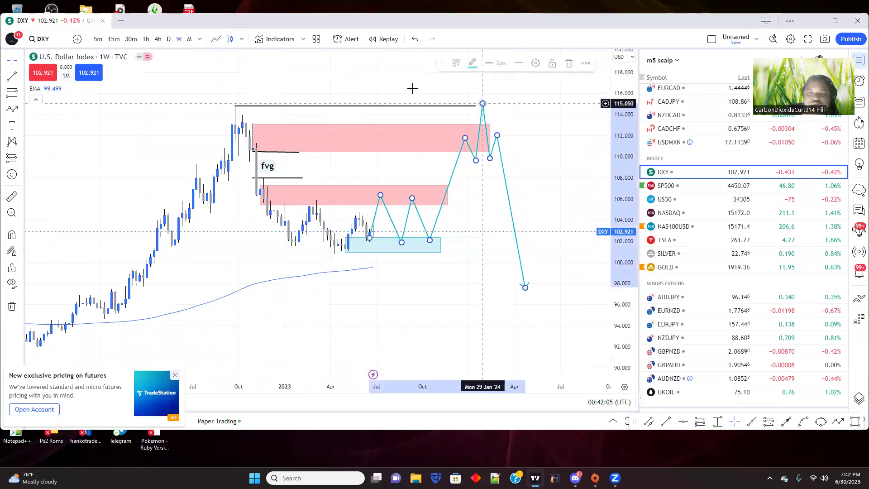
{"action": "left_click", "coordinate": [260, 235]}
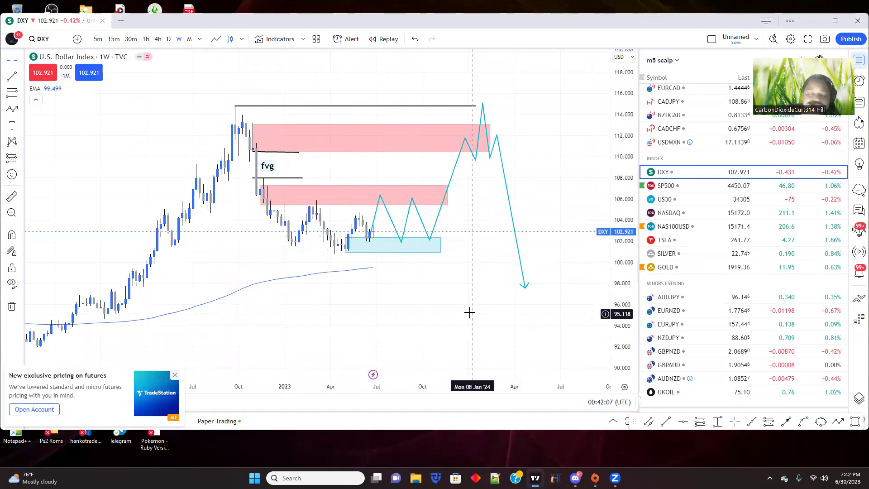
Step: Place a dollar banknote emoji just above the trend line at the September 2022 high
{"action": "left_click", "coordinate": [21, 158]}
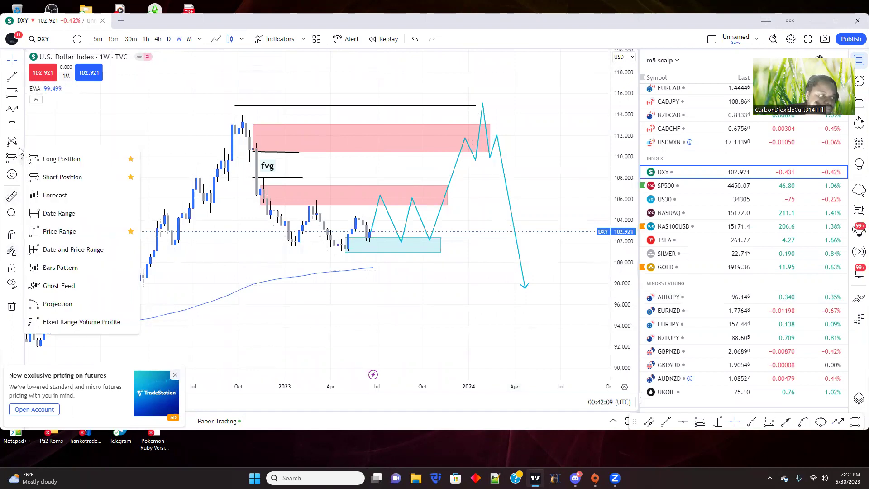
{"action": "left_click", "coordinate": [21, 142]}
{"action": "left_click", "coordinate": [21, 175]}
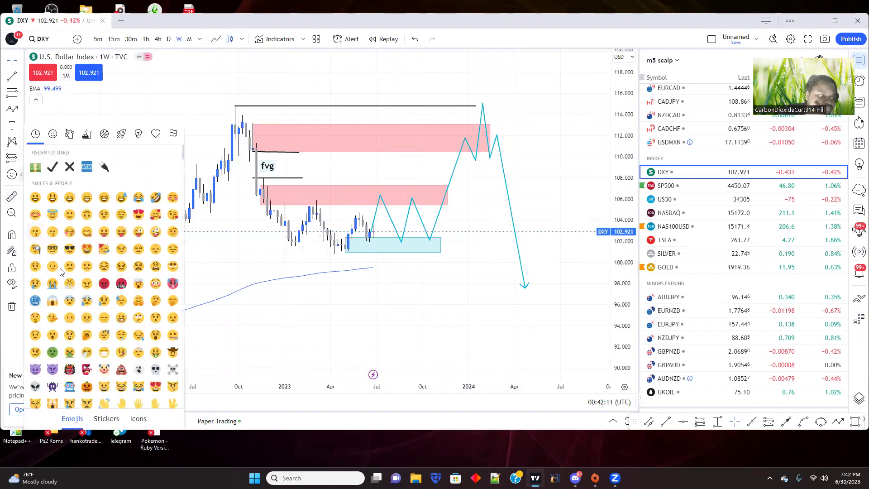
{"action": "left_click", "coordinate": [35, 167]}
{"action": "left_click", "coordinate": [338, 89]}
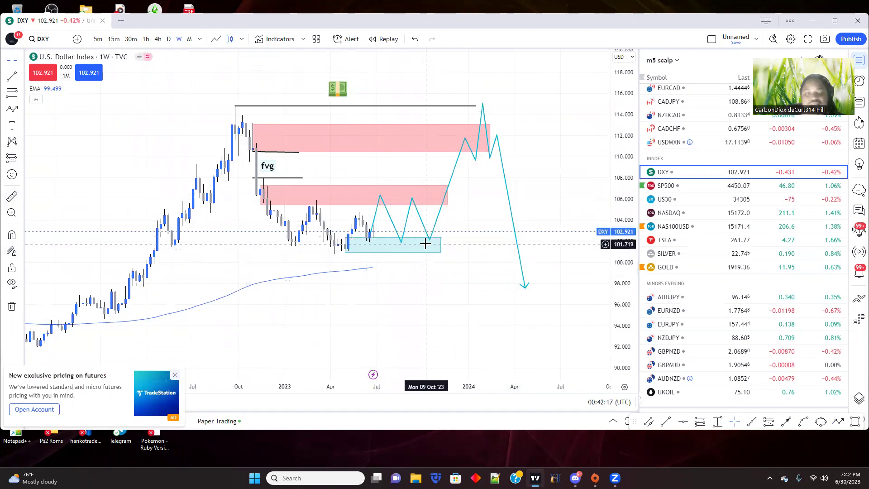
Step: Change the line colour of the projected price path to red
{"action": "left_click", "coordinate": [440, 195]}
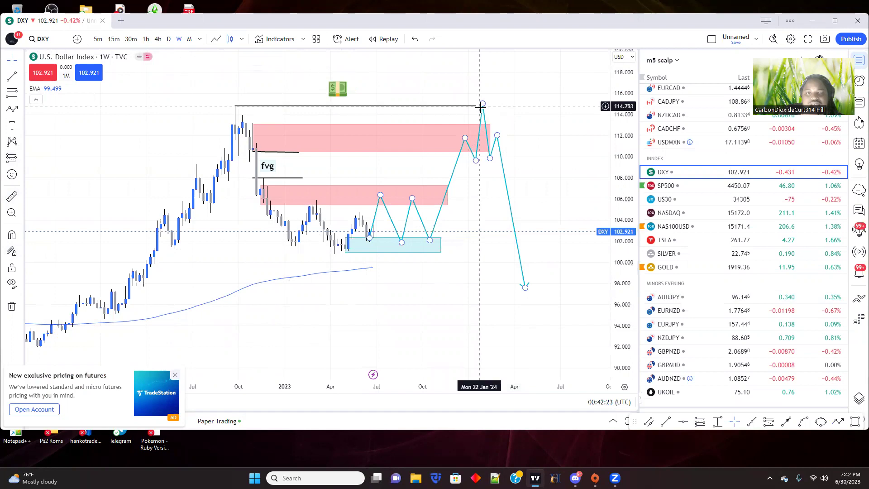
{"action": "right_click", "coordinate": [525, 288]}
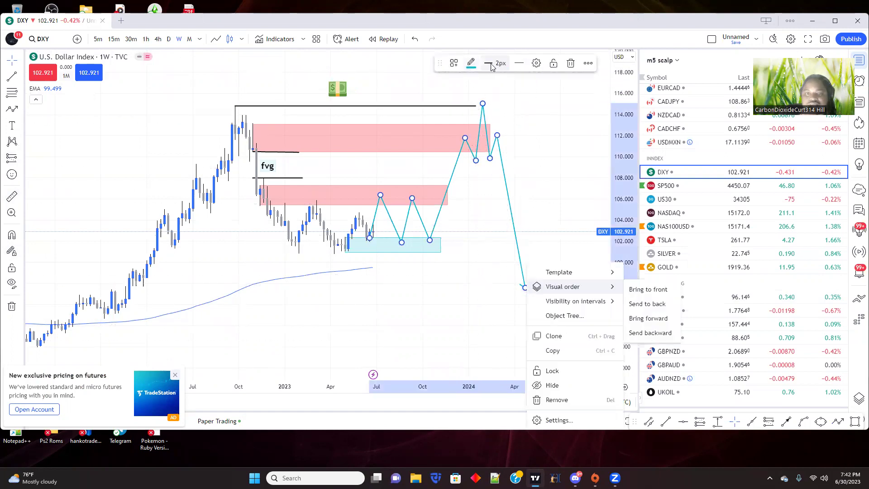
{"action": "left_click", "coordinate": [474, 65]}
{"action": "left_click", "coordinate": [473, 66]}
{"action": "left_click", "coordinate": [472, 95]}
{"action": "left_click", "coordinate": [421, 84]}
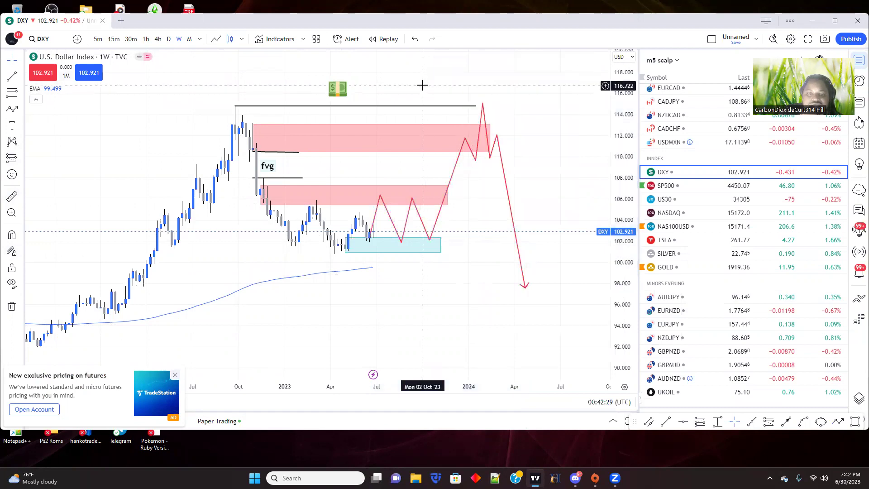
Step: Examine the longer-term weekly price history below and before the marked zones for where the projected decline could reach
{"action": "scroll", "coordinate": [417, 330], "scroll_direction": "down", "scroll_amount": 3}
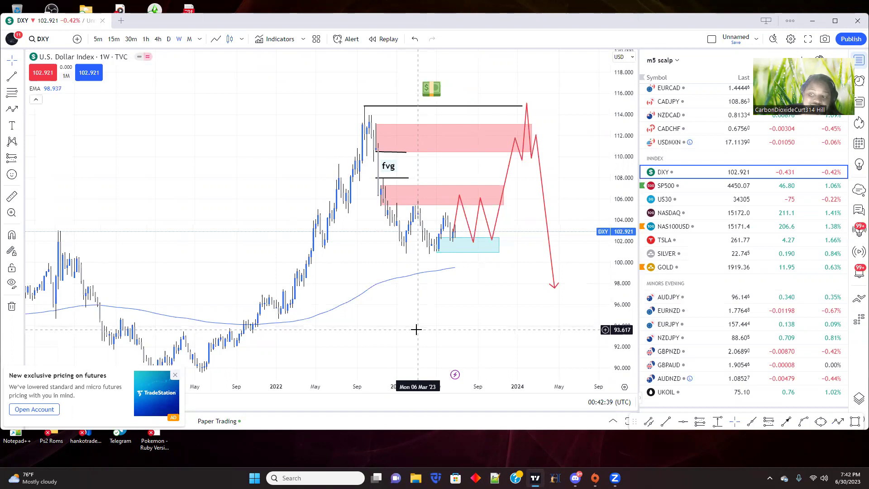
{"action": "left_click_drag", "start_coordinate": [633, 90], "coordinate": [590, 262]}
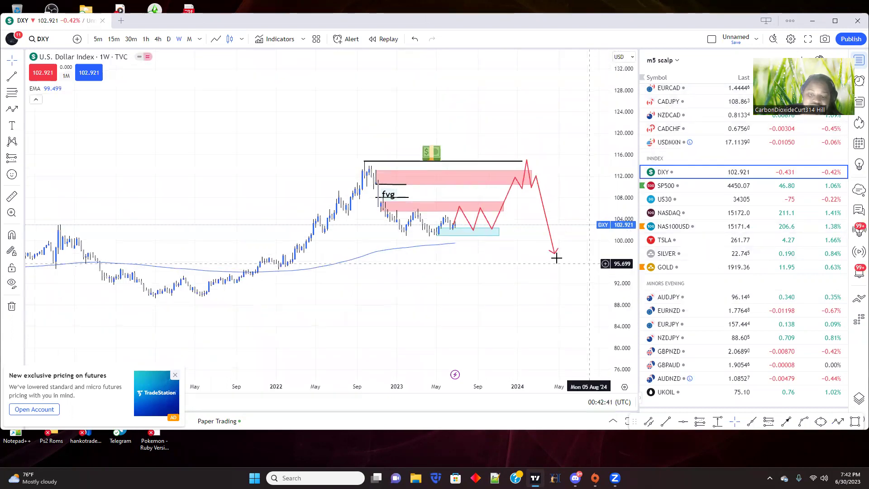
{"action": "scroll", "coordinate": [470, 304], "scroll_direction": "down", "scroll_amount": 5}
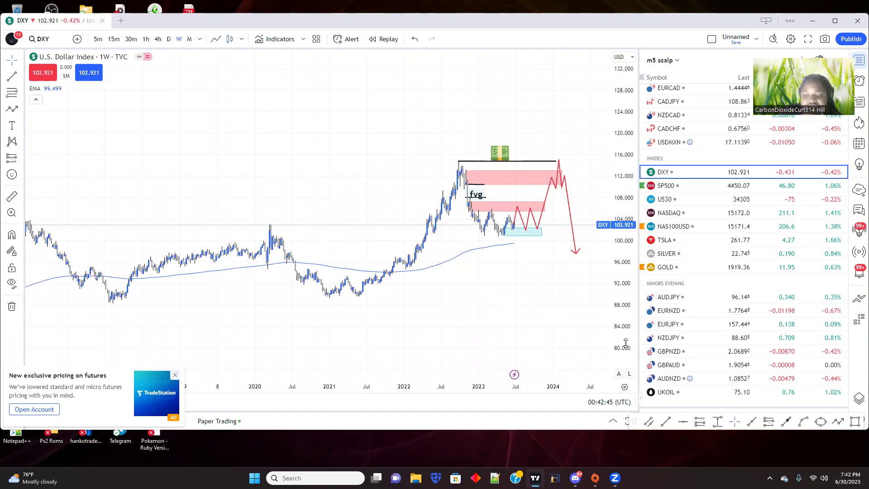
{"action": "left_click_drag", "start_coordinate": [625, 343], "coordinate": [589, 211]}
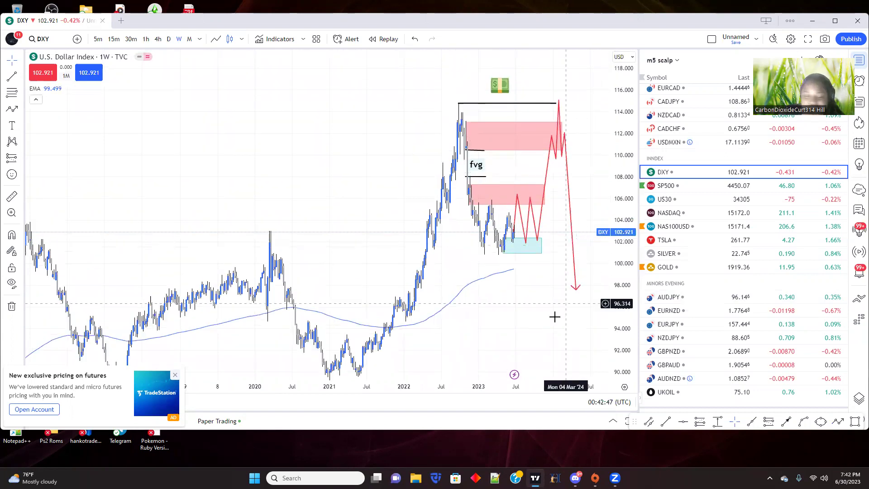
{"action": "scroll", "coordinate": [530, 313], "scroll_direction": "up", "scroll_amount": 3}
{"action": "scroll", "coordinate": [527, 317], "scroll_direction": "down", "scroll_amount": 1}
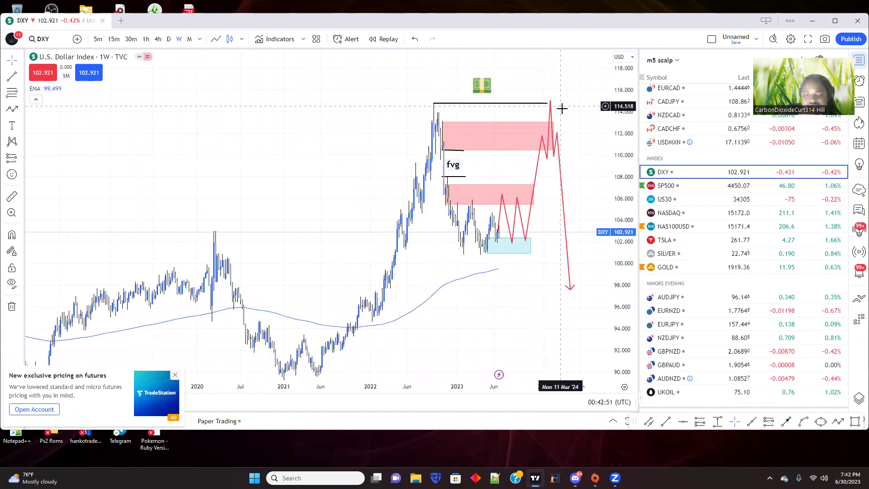
{"action": "left_click_drag", "start_coordinate": [622, 150], "coordinate": [619, 274]}
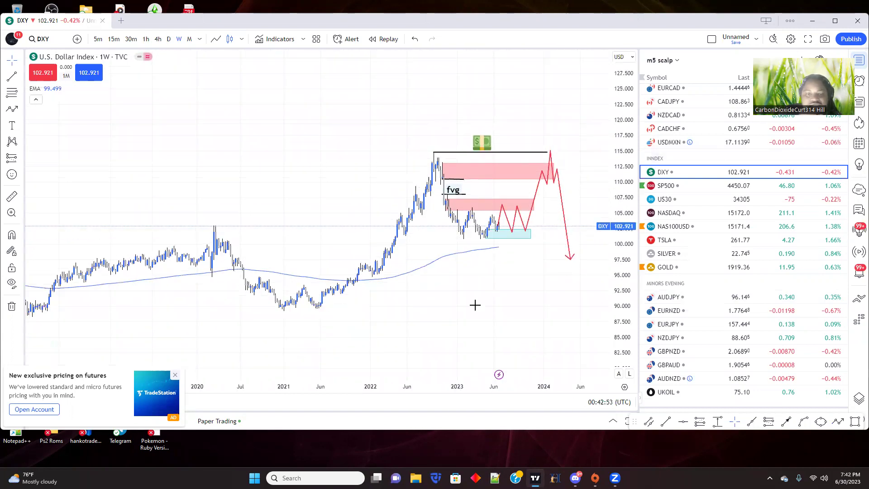
{"action": "scroll", "coordinate": [463, 295], "scroll_direction": "down", "scroll_amount": 7}
{"action": "scroll", "coordinate": [462, 290], "scroll_direction": "down", "scroll_amount": 3}
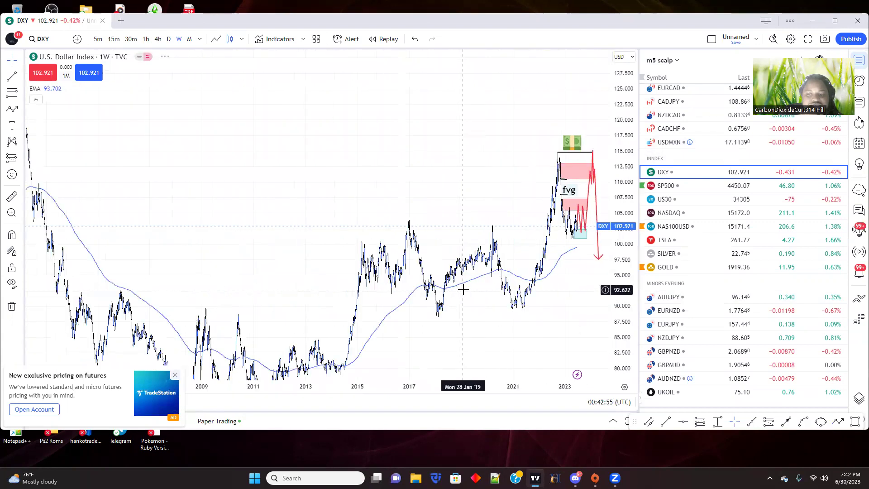
{"action": "scroll", "coordinate": [464, 289], "scroll_direction": "up", "scroll_amount": 5}
{"action": "scroll", "coordinate": [464, 288], "scroll_direction": "up", "scroll_amount": 5}
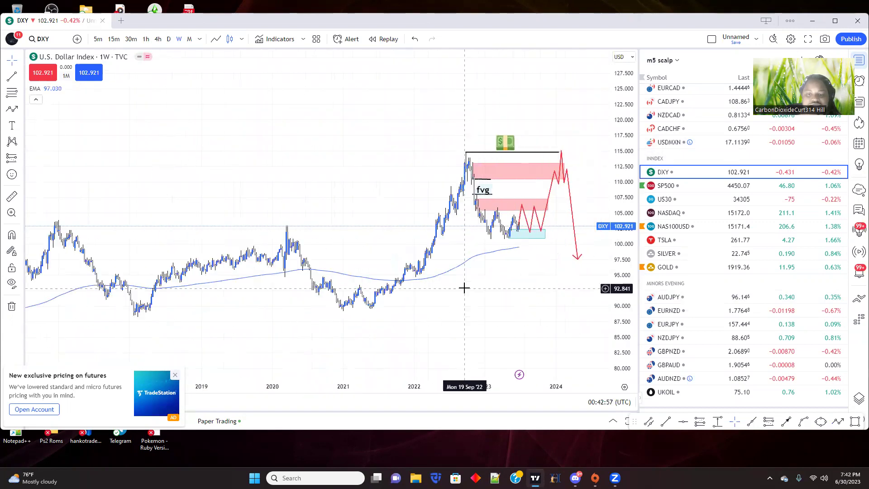
Step: Lower the end point of the projected path to about 95.8, keeping it in late April 2024
{"action": "double_click", "coordinate": [552, 272]}
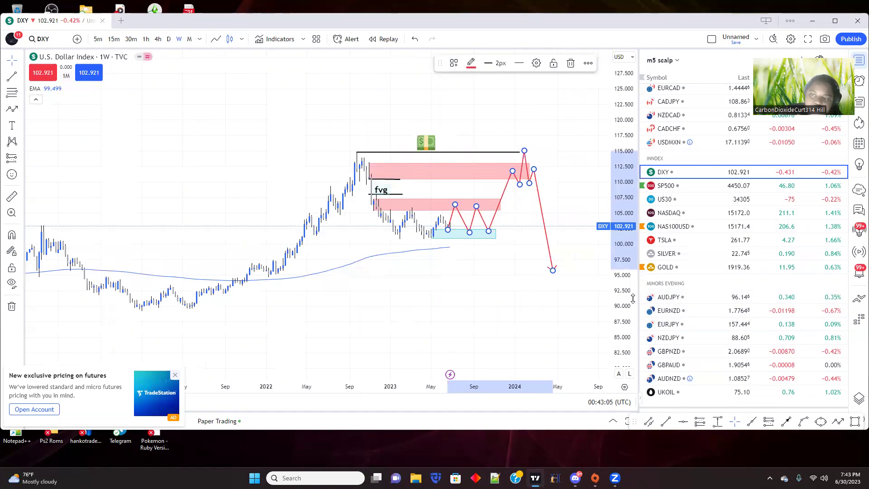
{"action": "scroll", "coordinate": [413, 254], "scroll_direction": "up", "scroll_amount": 3}
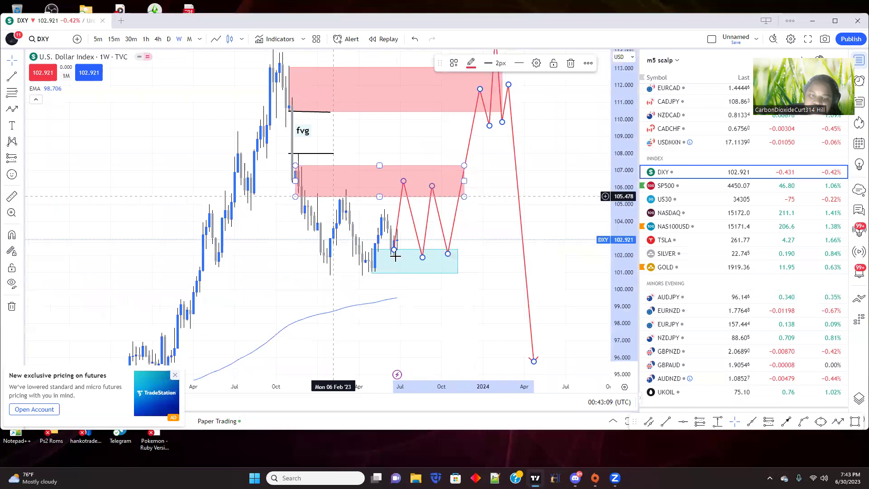
Step: Open the AUDUSD weekly chart from the watchlist and bring the 2022 to 2023 price action into view
{"action": "scroll", "coordinate": [673, 185], "scroll_direction": "up", "scroll_amount": 3}
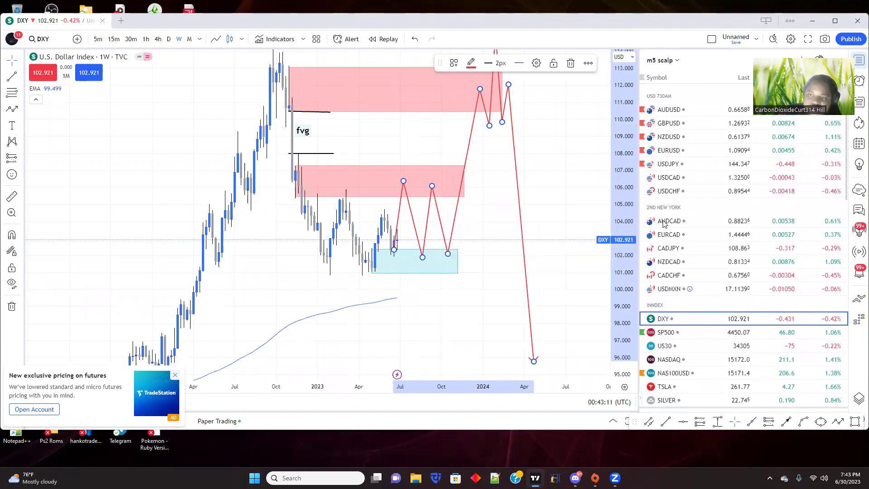
{"action": "left_click", "coordinate": [678, 110]}
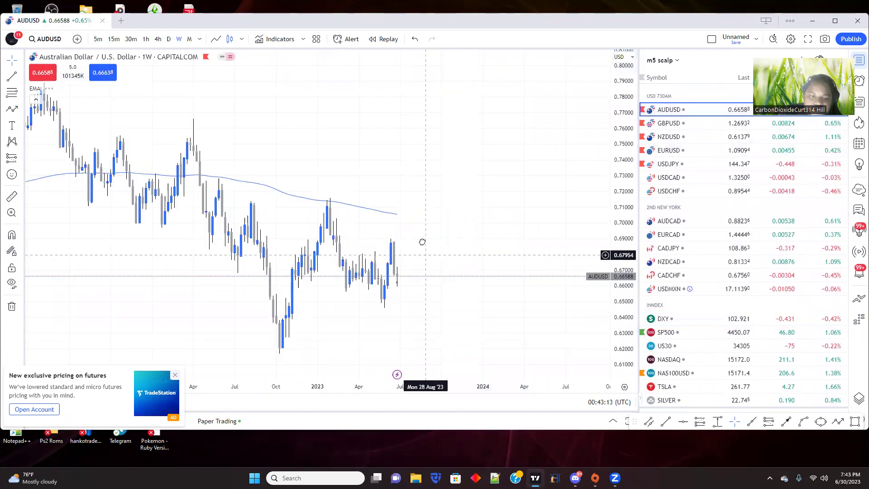
{"action": "scroll", "coordinate": [423, 235], "scroll_direction": "down", "scroll_amount": 2}
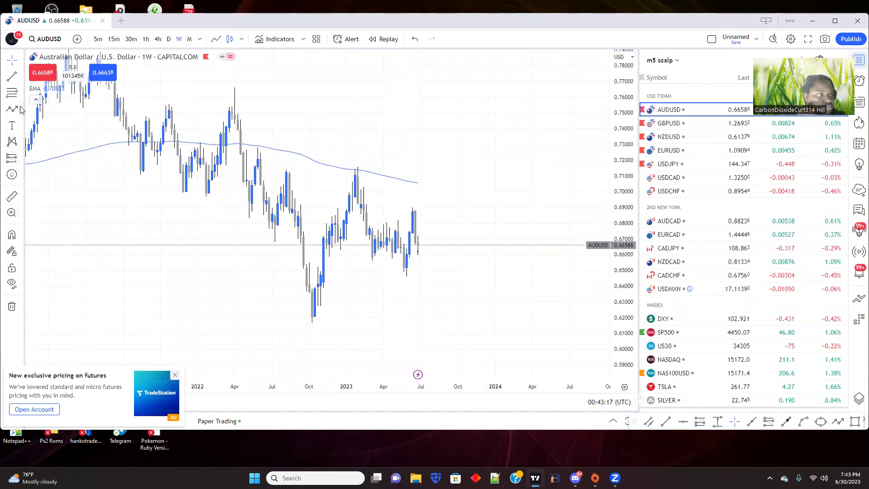
Step: Draw a rectangle zone from about 0.686 to 0.702, starting in early February 2023 and extending to 27 November 2023
{"action": "left_click", "coordinate": [20, 110]}
{"action": "left_click", "coordinate": [50, 145]}
{"action": "left_click", "coordinate": [362, 211]}
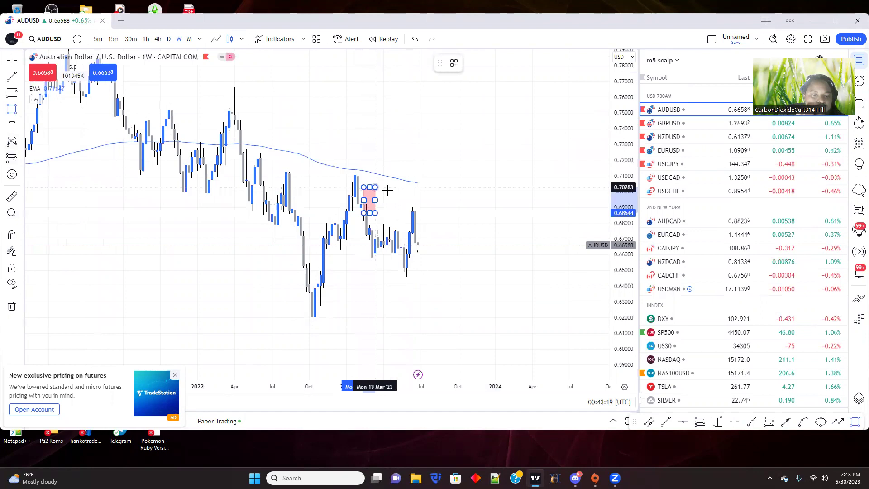
{"action": "left_click", "coordinate": [481, 188]}
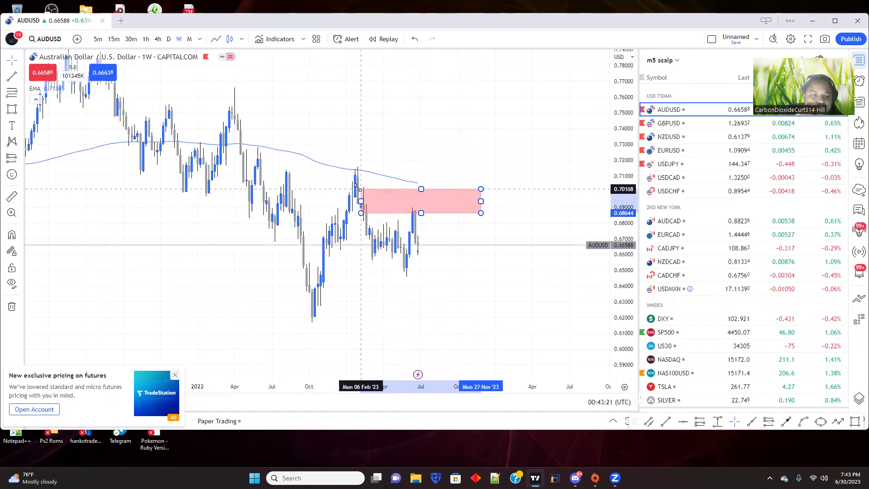
{"action": "left_click", "coordinate": [338, 302]}
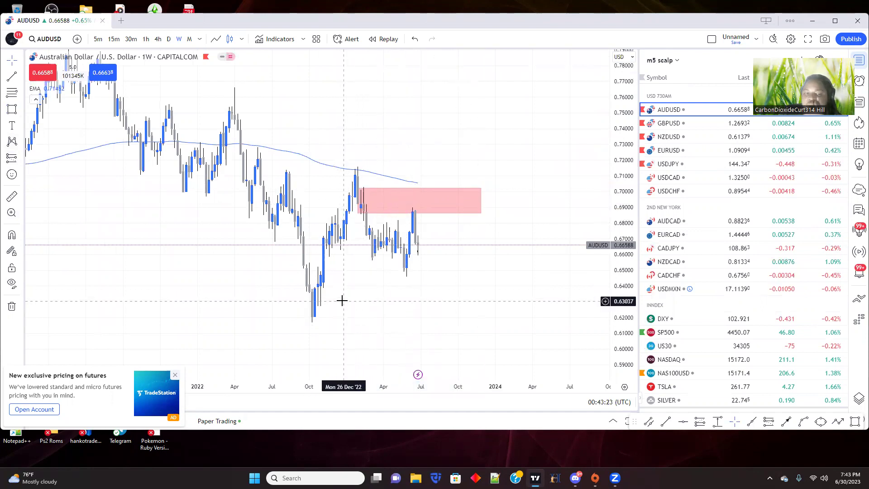
Step: Draw a near-horizontal trend line at the May 2023 low, about 0.646, from 22 May to 11 September 2023
{"action": "left_click", "coordinate": [12, 77]}
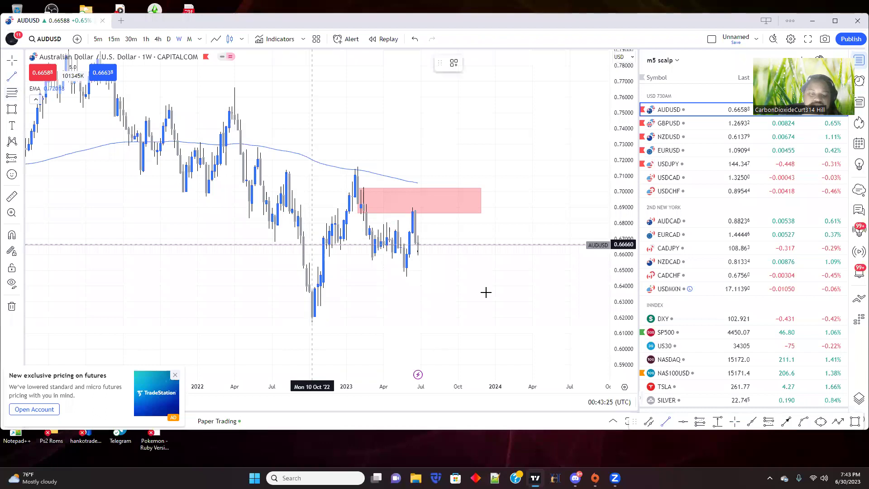
{"action": "left_click", "coordinate": [405, 276]}
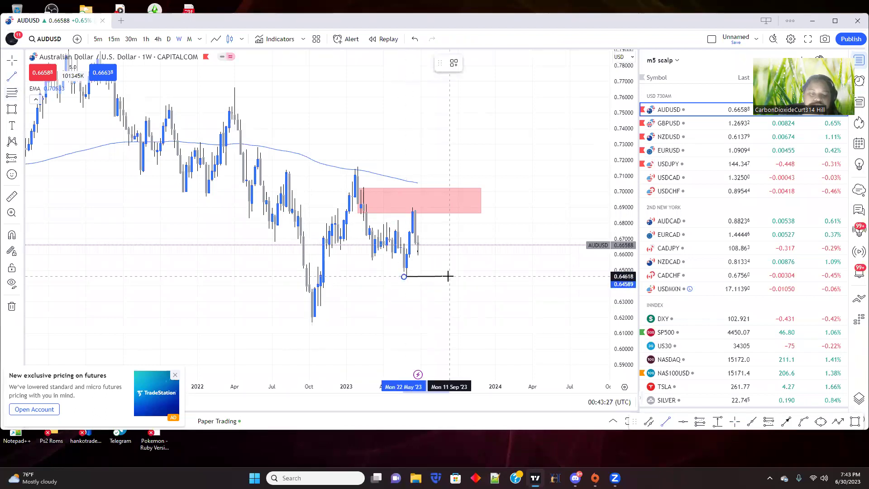
{"action": "left_click", "coordinate": [448, 276]}
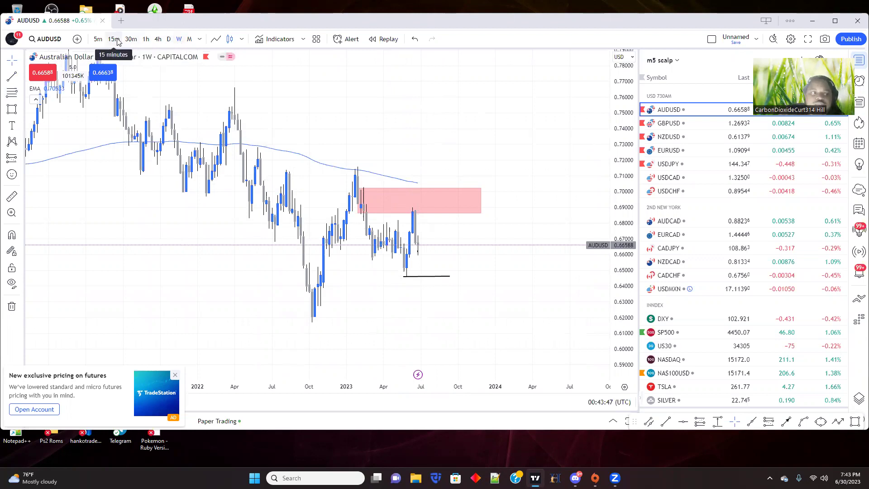
Step: On the daily timeframe, draw a rectangle zone between about 0.674 and 0.680 from 20 June to around the start of September 2023
{"action": "left_click", "coordinate": [169, 39]}
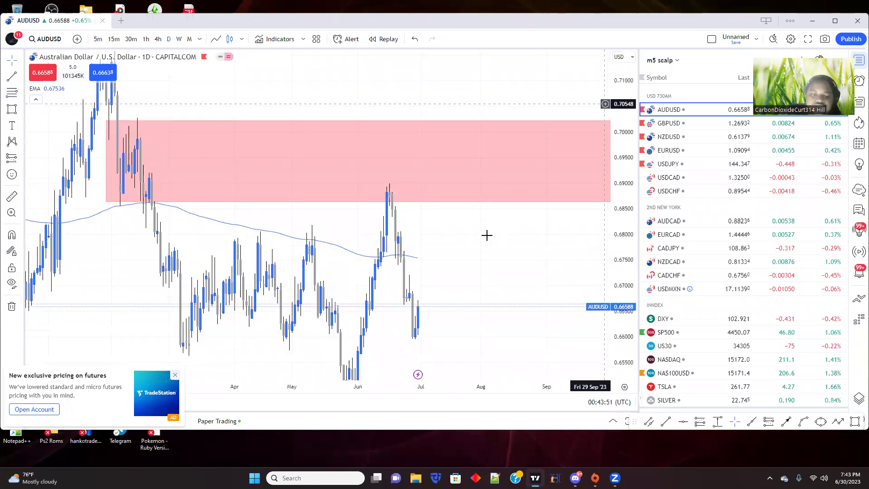
{"action": "scroll", "coordinate": [311, 196], "scroll_direction": "up", "scroll_amount": 2}
{"action": "left_click", "coordinate": [13, 111]}
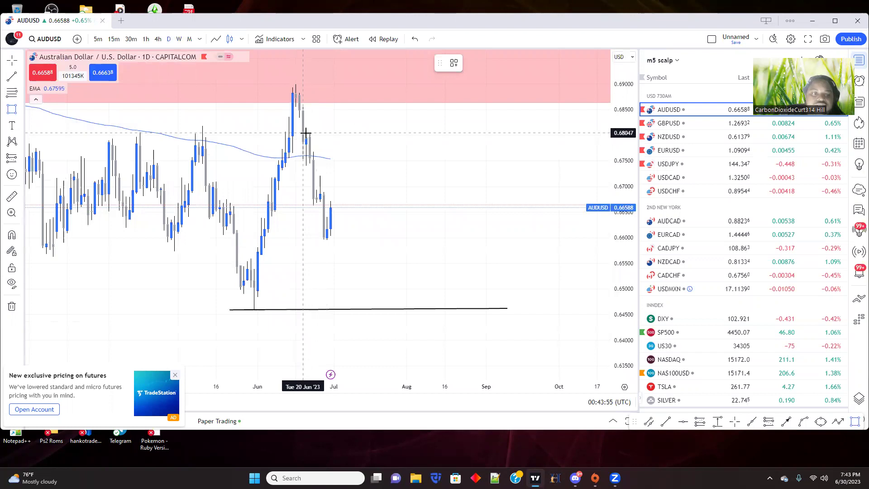
{"action": "mouse_move", "coordinate": [305, 133]}
{"action": "left_mouse_down"}
{"action": "mouse_move", "coordinate": [359, 172]}
{"action": "mouse_move", "coordinate": [483, 165]}
{"action": "left_mouse_up"}
{"action": "left_click", "coordinate": [404, 252]}
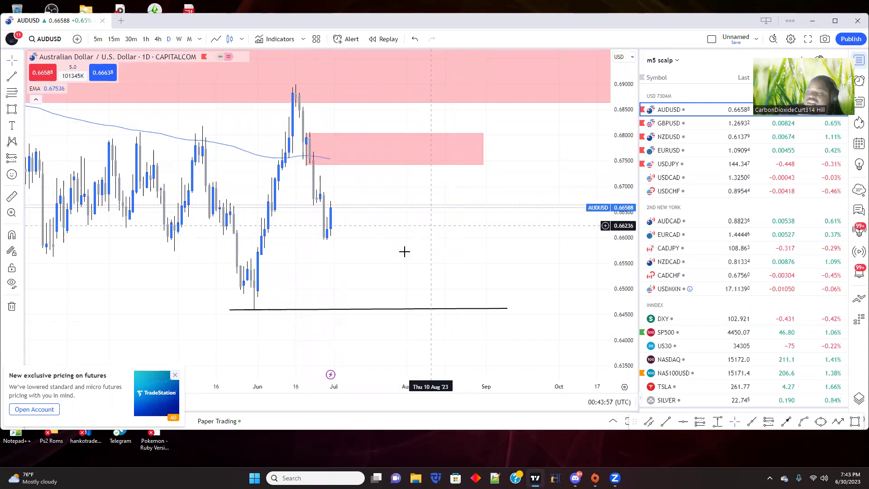
Step: Draw a small rectangle between about 0.6645 and 0.6675, spanning 7 June to 27 June 2023
{"action": "scroll", "coordinate": [317, 222], "scroll_direction": "up", "scroll_amount": 2}
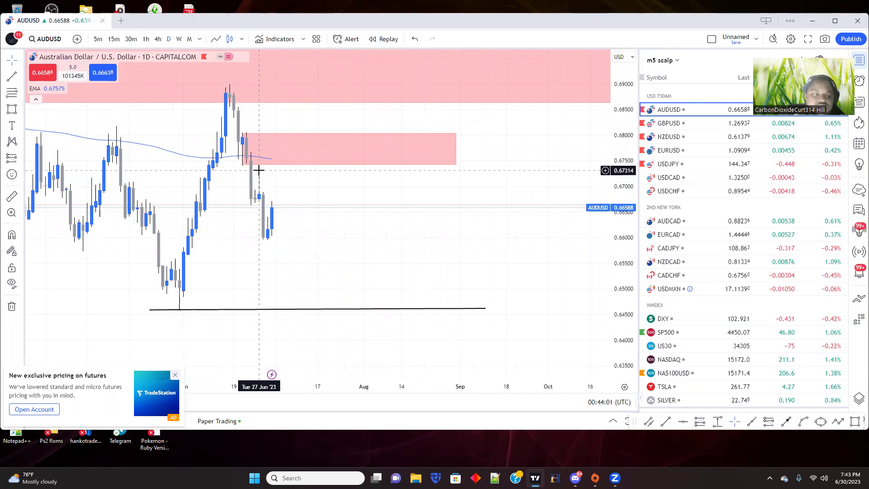
{"action": "left_click", "coordinate": [12, 112]}
{"action": "left_click_drag", "start_coordinate": [200, 214], "coordinate": [257, 199]}
{"action": "left_click", "coordinate": [259, 200]}
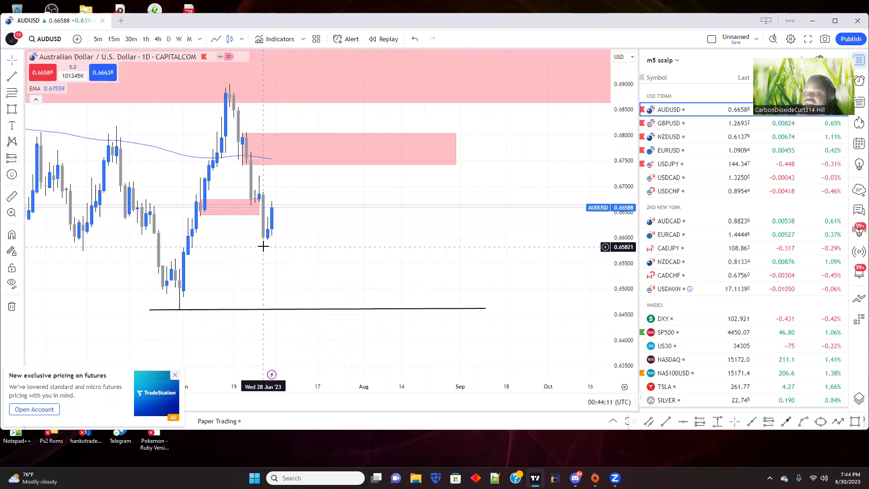
Step: Draw a rectangle zone from about 0.6674 to 0.6726, spanning 27 June to 12 July 2023
{"action": "left_click", "coordinate": [11, 109]}
{"action": "left_click", "coordinate": [259, 199]}
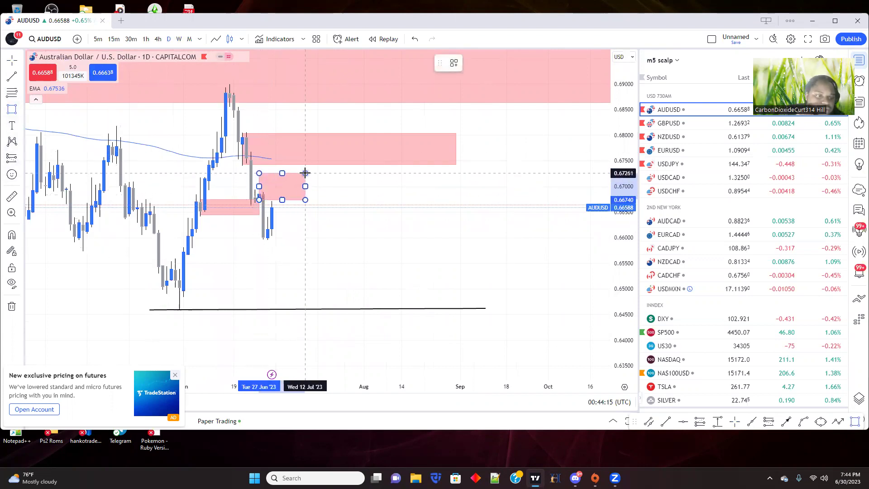
{"action": "left_click", "coordinate": [306, 173]}
Step: Remove the small rectangle spanning 7 June to 27 June
{"action": "right_click", "coordinate": [201, 216]}
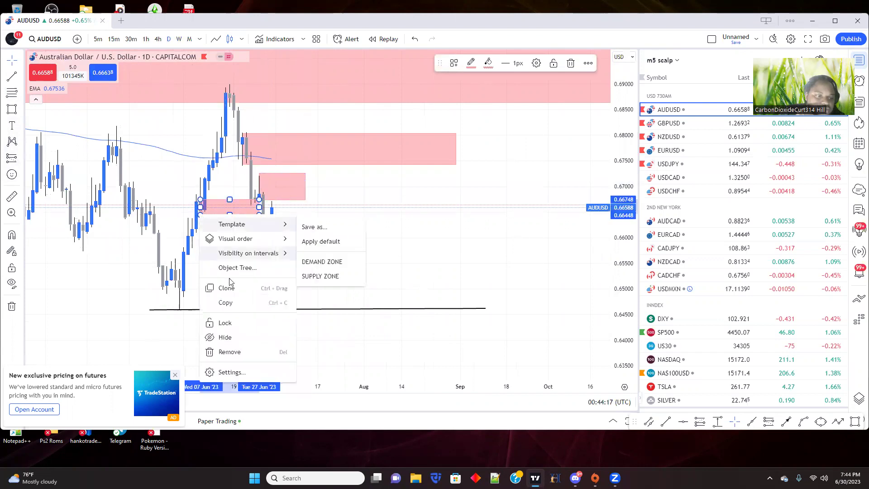
{"action": "left_click", "coordinate": [230, 352]}
Step: Examine the AUDUSD zones on the 4-hour and 1-hour timeframes and return to the daily chart
{"action": "left_click_drag", "start_coordinate": [73, 243], "coordinate": [128, 257]}
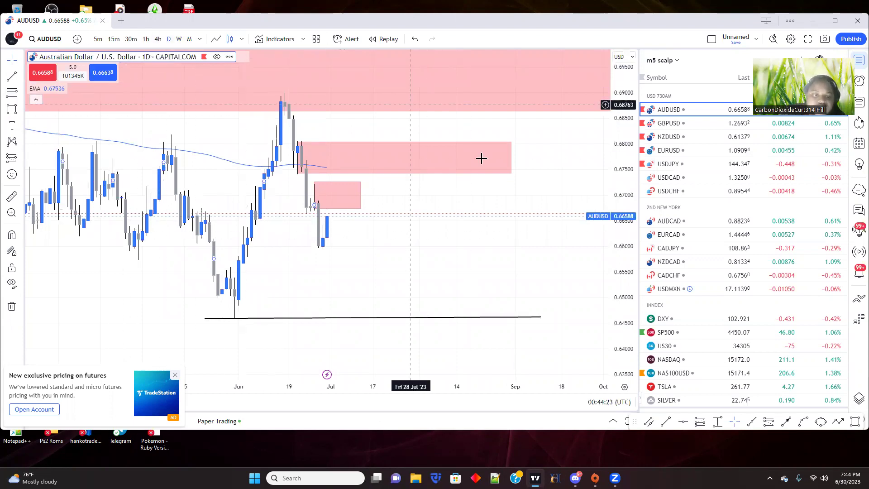
{"action": "left_click", "coordinate": [320, 147]}
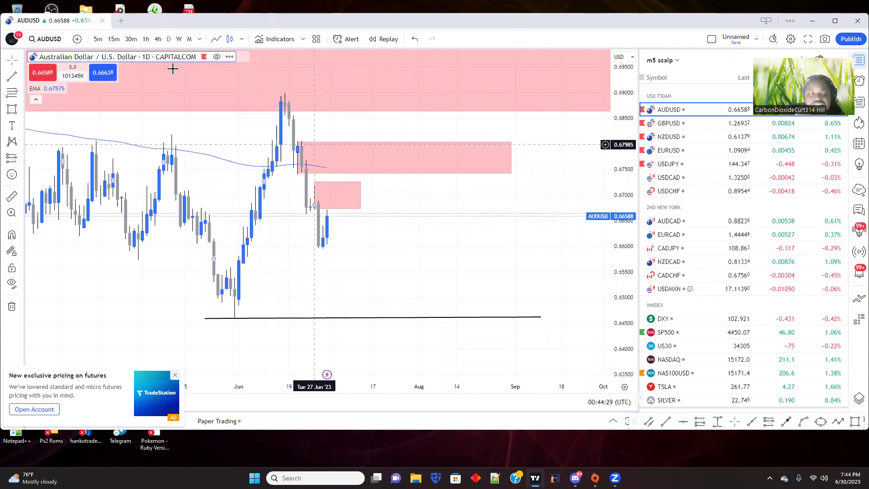
{"action": "left_click", "coordinate": [157, 39]}
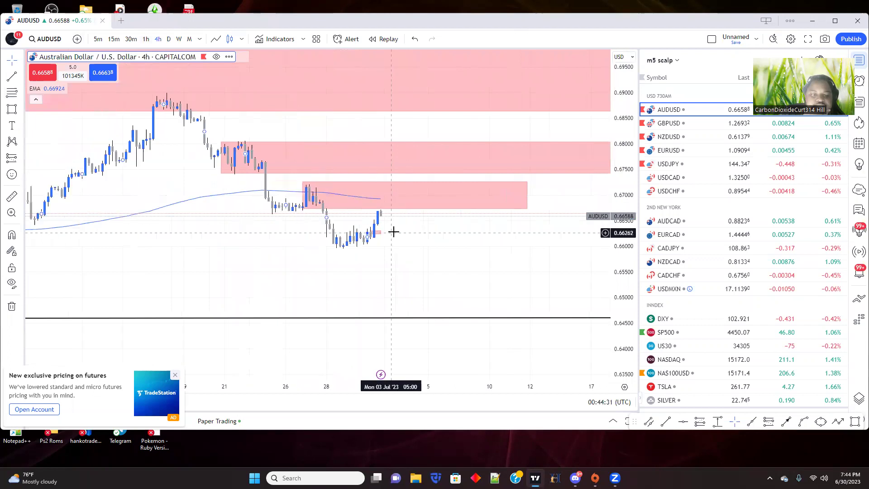
{"action": "scroll", "coordinate": [482, 280], "scroll_direction": "down", "scroll_amount": 1}
{"action": "left_click_drag", "start_coordinate": [447, 267], "coordinate": [356, 248]}
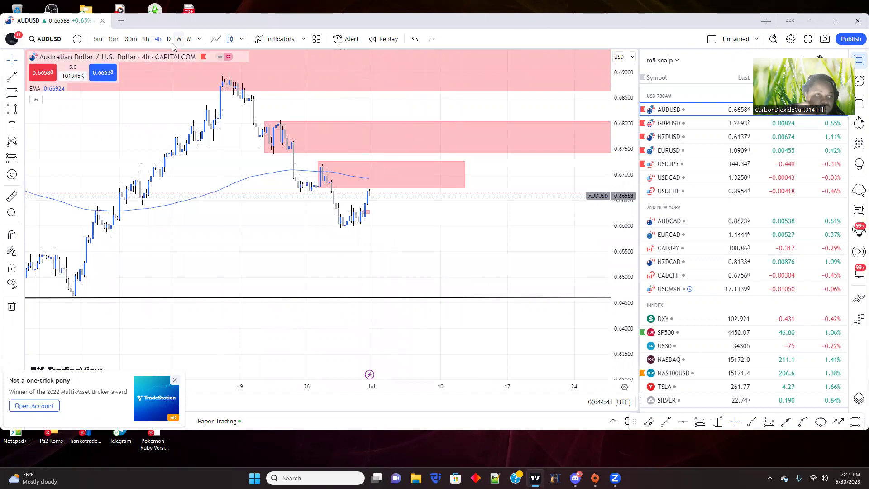
{"action": "left_click", "coordinate": [146, 40]}
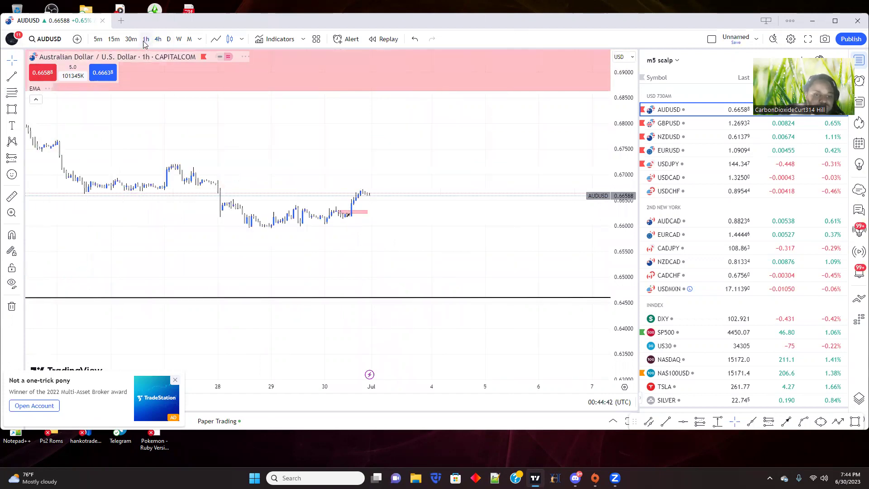
{"action": "left_click", "coordinate": [168, 39]}
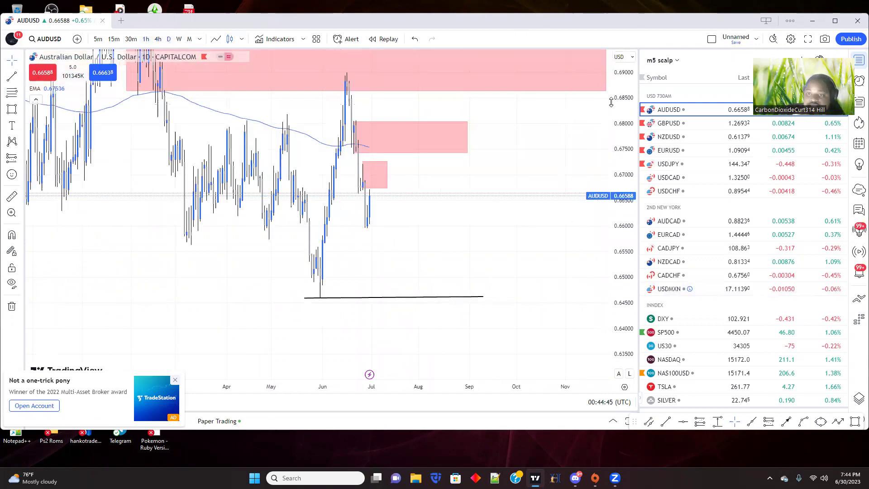
Step: Open the GBPUSD chart from the watchlist and remove its existing drawings
{"action": "left_click", "coordinate": [679, 126]}
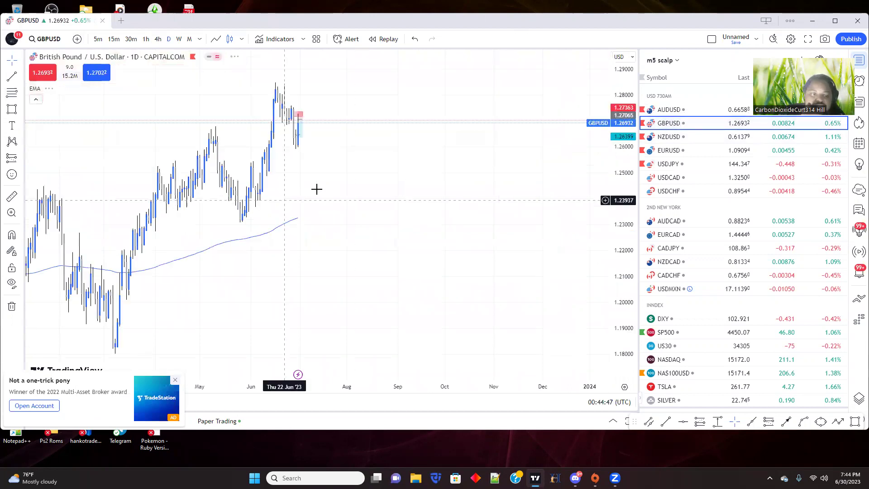
{"action": "right_click", "coordinate": [317, 188]}
{"action": "left_click", "coordinate": [370, 368]}
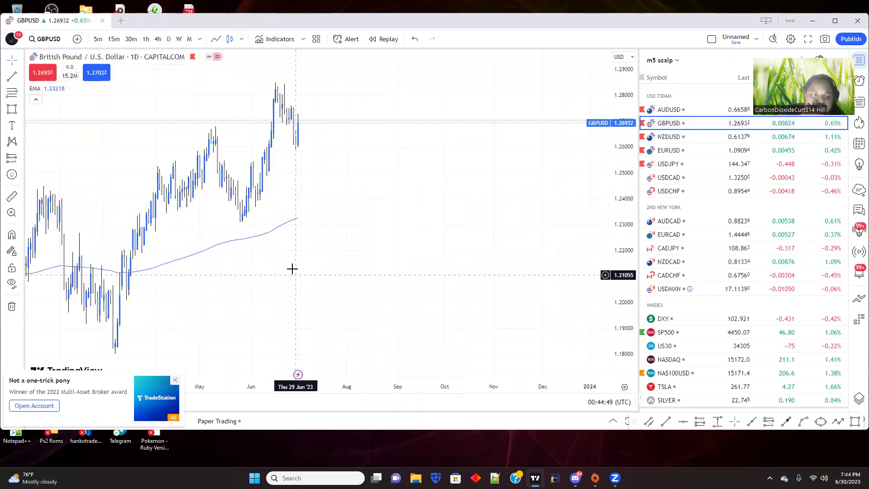
Step: On the 1-hour timeframe, draw a rectangle zone between about 1.2716 and 1.2735, from the 28 June drop to about 4 July
{"action": "left_click", "coordinate": [158, 39]}
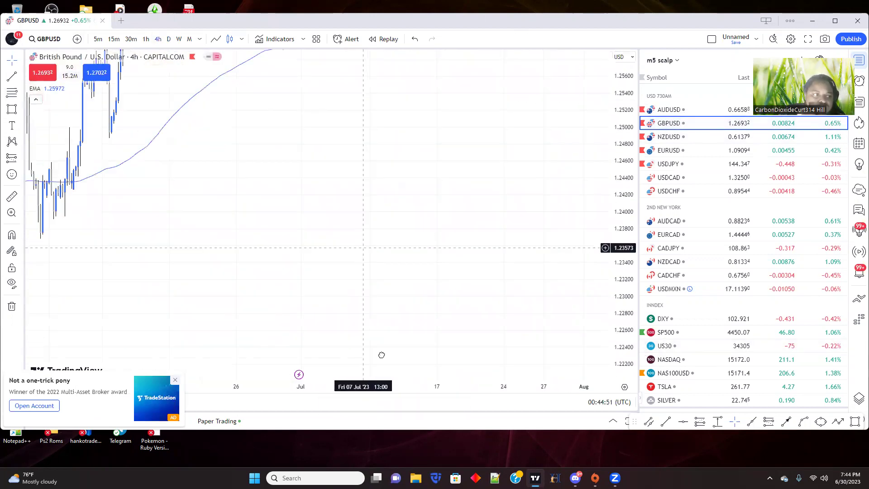
{"action": "left_click", "coordinate": [146, 39]}
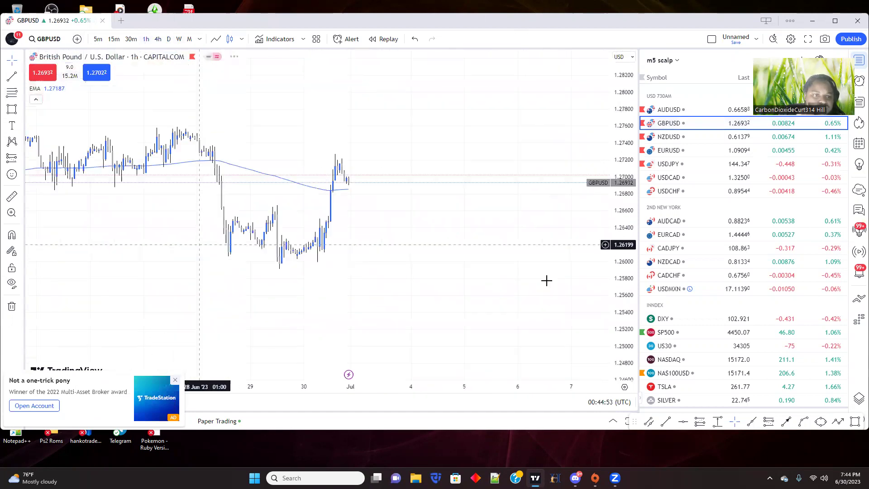
{"action": "left_click_drag", "start_coordinate": [457, 141], "coordinate": [462, 262]}
{"action": "scroll", "coordinate": [430, 248], "scroll_direction": "up", "scroll_amount": 1}
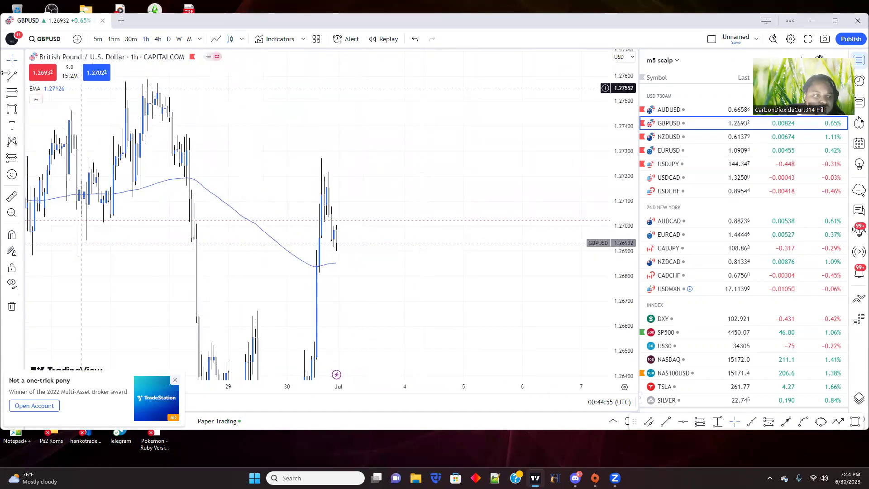
{"action": "left_click", "coordinate": [12, 110]}
{"action": "mouse_move", "coordinate": [184, 136]}
{"action": "left_mouse_down"}
{"action": "mouse_move", "coordinate": [230, 178]}
{"action": "mouse_move", "coordinate": [317, 188]}
{"action": "mouse_move", "coordinate": [423, 185]}
{"action": "mouse_move", "coordinate": [430, 235]}
{"action": "mouse_move", "coordinate": [434, 164]}
{"action": "mouse_move", "coordinate": [445, 183]}
{"action": "left_mouse_up"}
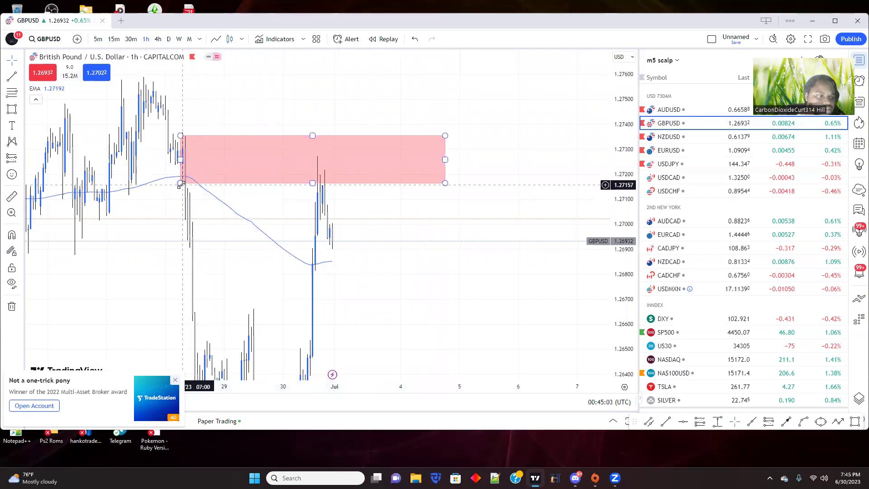
{"action": "mouse_move", "coordinate": [180, 183]}
{"action": "left_mouse_down"}
{"action": "mouse_move", "coordinate": [171, 163]}
{"action": "mouse_move", "coordinate": [180, 183]}
{"action": "left_mouse_up"}
Step: Draw a trend line under the 26 June low at about 1.2688, ending at the 28 June drop
{"action": "left_click_drag", "start_coordinate": [136, 241], "coordinate": [151, 219]}
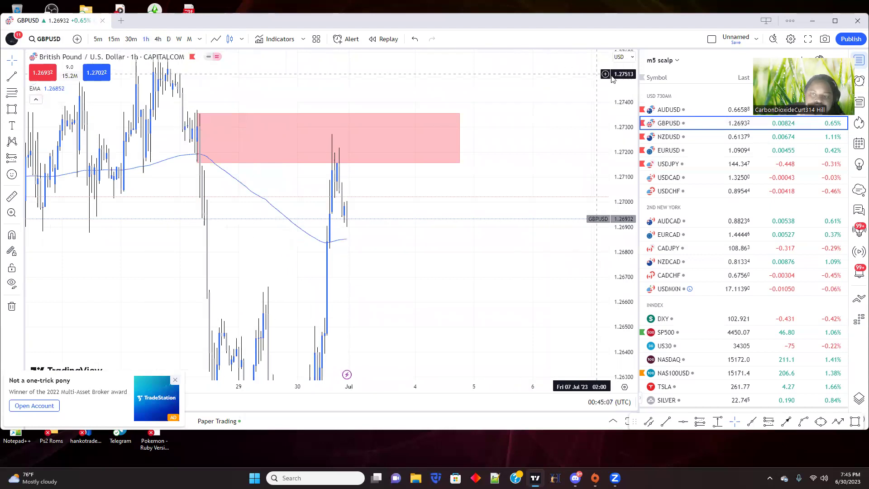
{"action": "left_click_drag", "start_coordinate": [618, 81], "coordinate": [621, 317]}
{"action": "scroll", "coordinate": [383, 252], "scroll_direction": "down", "scroll_amount": 5}
{"action": "scroll", "coordinate": [383, 252], "scroll_direction": "down", "scroll_amount": 4}
{"action": "left_click_drag", "start_coordinate": [354, 284], "coordinate": [211, 203]}
{"action": "scroll", "coordinate": [211, 204], "scroll_direction": "up", "scroll_amount": 3}
{"action": "left_click_drag", "start_coordinate": [158, 214], "coordinate": [276, 295]}
{"action": "left_click", "coordinate": [12, 76]}
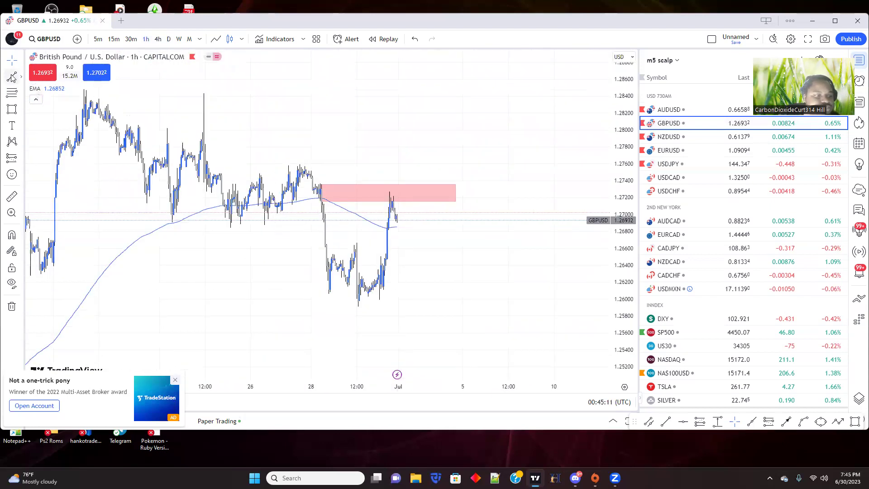
{"action": "left_click", "coordinate": [324, 225]}
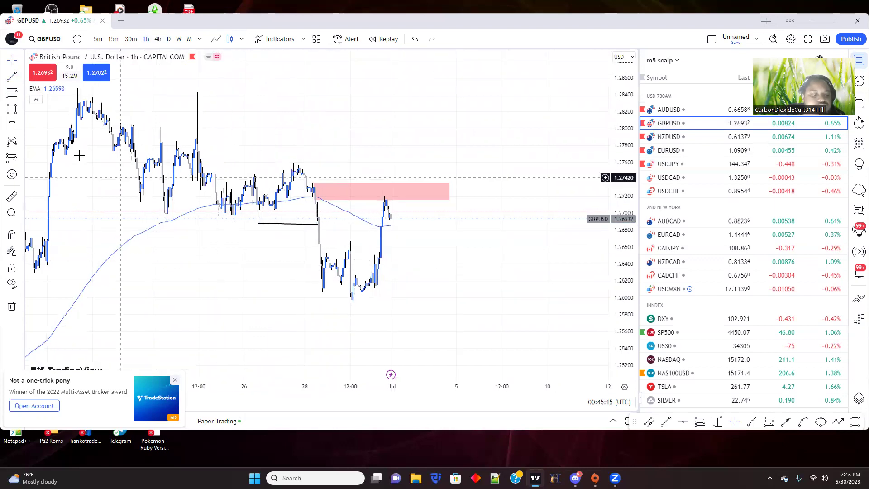
Step: Add a "bos" text label beneath the new line and move it slightly closer to the line
{"action": "left_click", "coordinate": [10, 128]}
{"action": "left_click", "coordinate": [272, 232]}
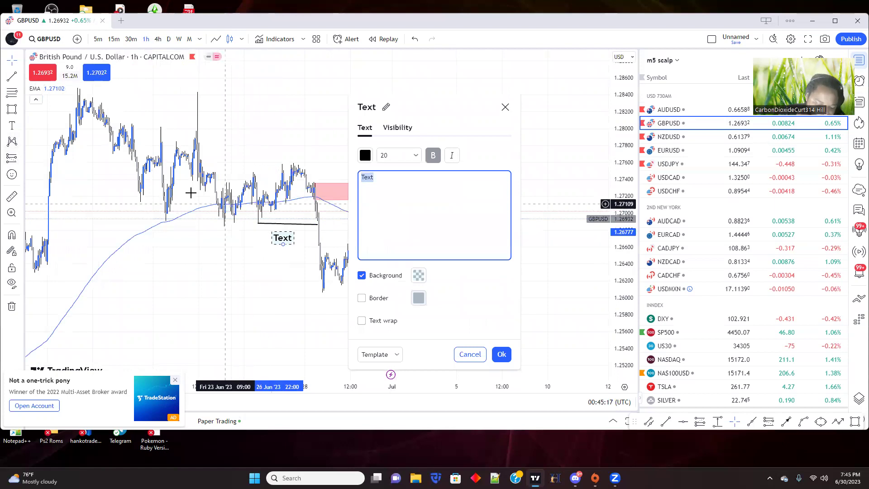
{"action": "type", "text": "bos"}
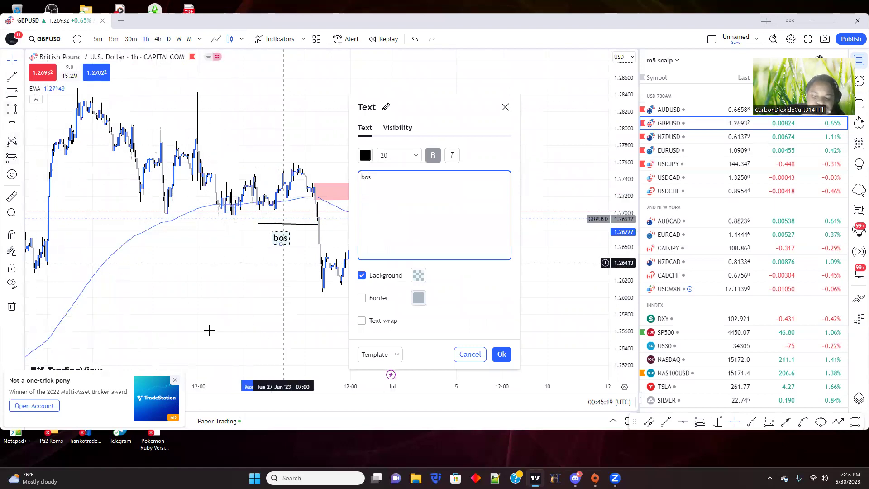
{"action": "left_click", "coordinate": [501, 354]}
{"action": "left_click_drag", "start_coordinate": [280, 244], "coordinate": [280, 239]}
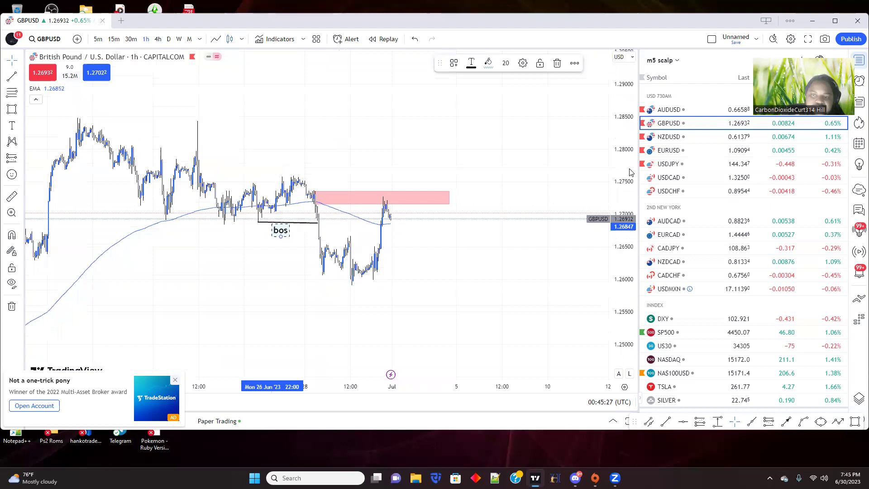
Step: Draw an arrow from the red zone's lower edge at about 1.2715 on 3 July down to about 1.2530
{"action": "scroll", "coordinate": [276, 305], "scroll_direction": "down", "scroll_amount": 2}
{"action": "left_click", "coordinate": [20, 79]}
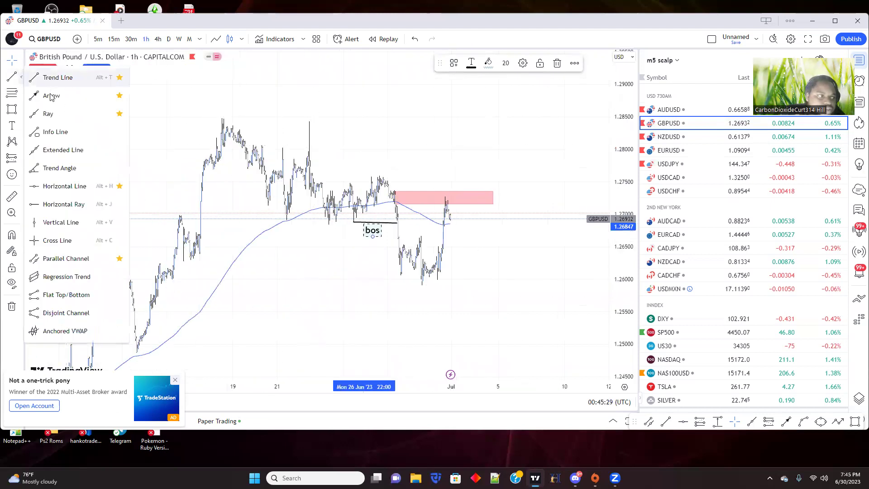
{"action": "left_click", "coordinate": [50, 77]}
{"action": "left_click", "coordinate": [460, 205]}
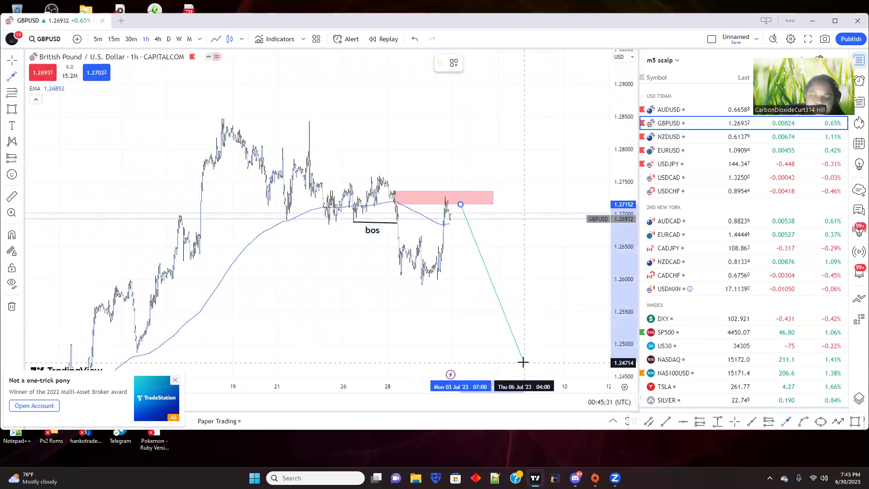
{"action": "left_click", "coordinate": [500, 325]}
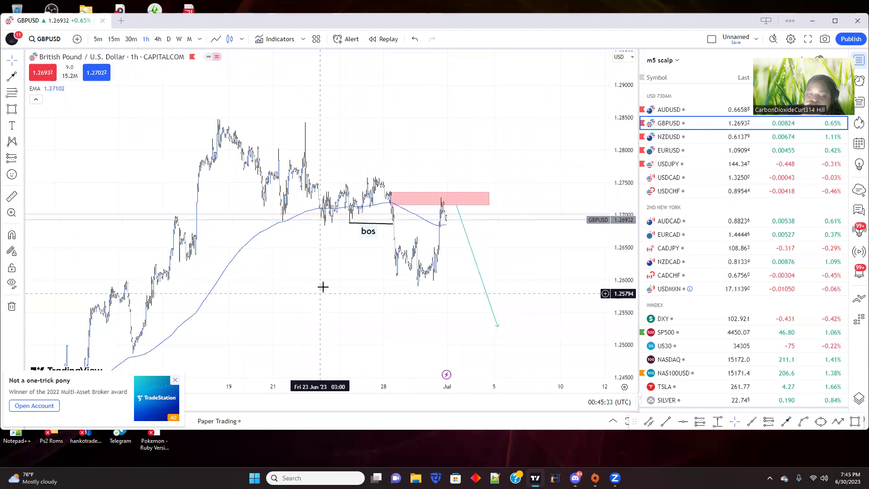
Step: Draw a descending trend line from the 16 June high near 1.2843 along the lower highs to about 1.2674
{"action": "left_click_drag", "start_coordinate": [623, 161], "coordinate": [623, 265]}
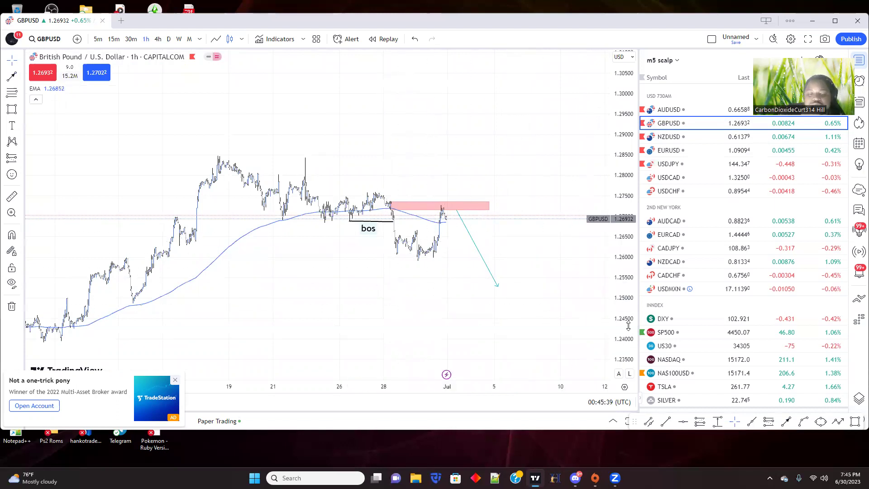
{"action": "left_click_drag", "start_coordinate": [621, 326], "coordinate": [594, 187]}
{"action": "left_click_drag", "start_coordinate": [579, 220], "coordinate": [572, 239]}
{"action": "left_click_drag", "start_coordinate": [616, 136], "coordinate": [571, 215]}
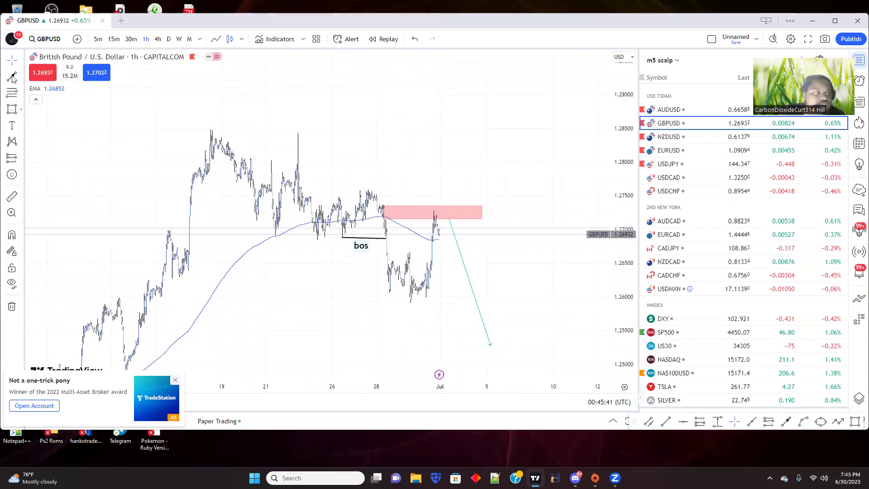
{"action": "left_click", "coordinate": [22, 76]}
{"action": "left_click", "coordinate": [68, 77]}
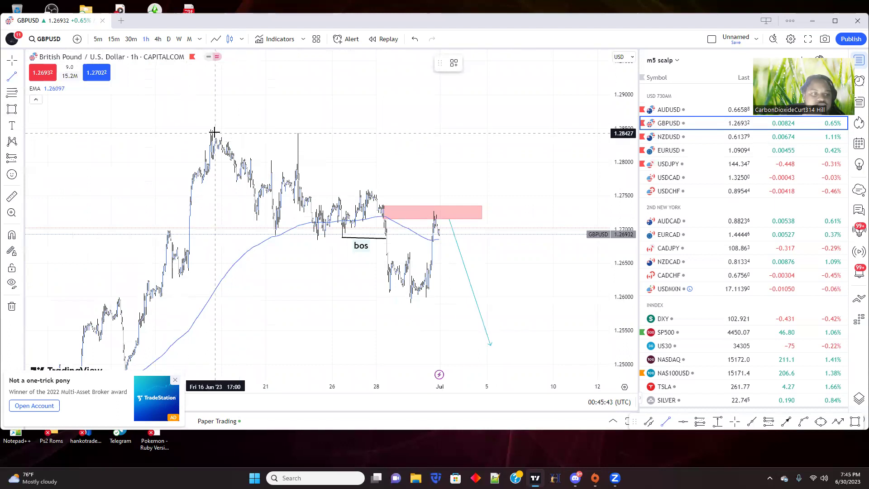
{"action": "left_click", "coordinate": [214, 131]}
{"action": "left_click", "coordinate": [526, 247]}
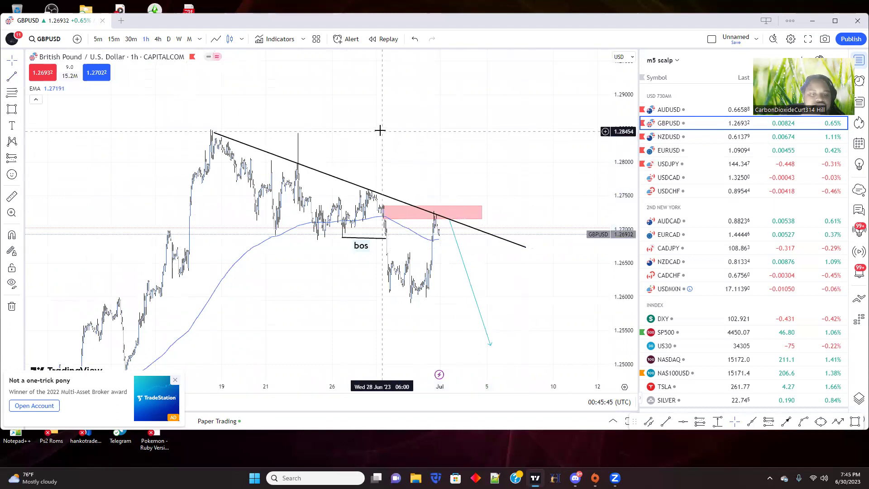
Step: Examine the GBPUSD price action around the descending trend line, the red zone and the projected drop
{"action": "left_click_drag", "start_coordinate": [333, 151], "coordinate": [267, 47]}
{"action": "scroll", "coordinate": [264, 217], "scroll_direction": "down", "scroll_amount": 2}
{"action": "left_click_drag", "start_coordinate": [338, 234], "coordinate": [379, 286]}
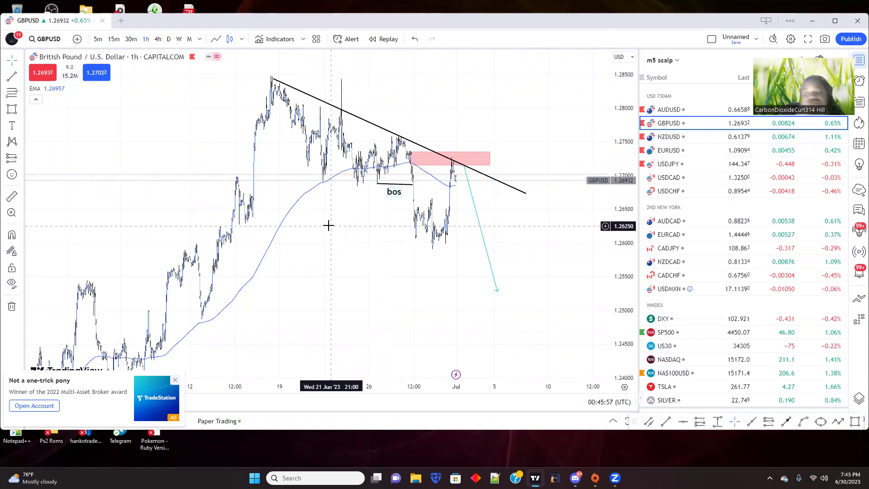
{"action": "left_click_drag", "start_coordinate": [631, 99], "coordinate": [631, 232]}
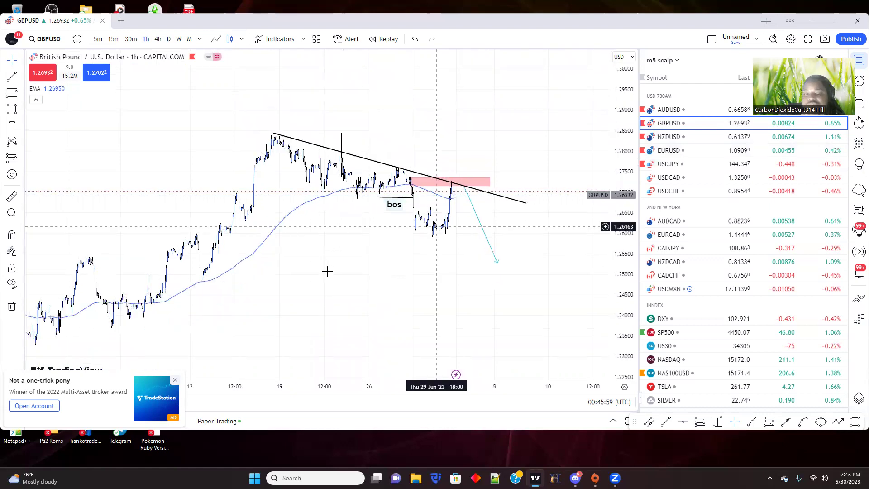
{"action": "scroll", "coordinate": [328, 267], "scroll_direction": "up", "scroll_amount": 3}
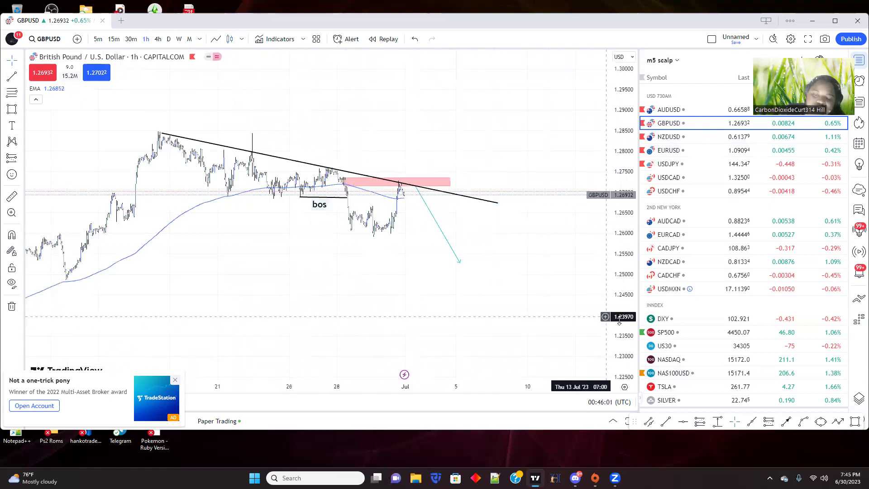
{"action": "left_click_drag", "start_coordinate": [627, 317], "coordinate": [757, 6]}
{"action": "scroll", "coordinate": [282, 188], "scroll_direction": "up", "scroll_amount": 3}
{"action": "scroll", "coordinate": [266, 194], "scroll_direction": "down", "scroll_amount": 5}
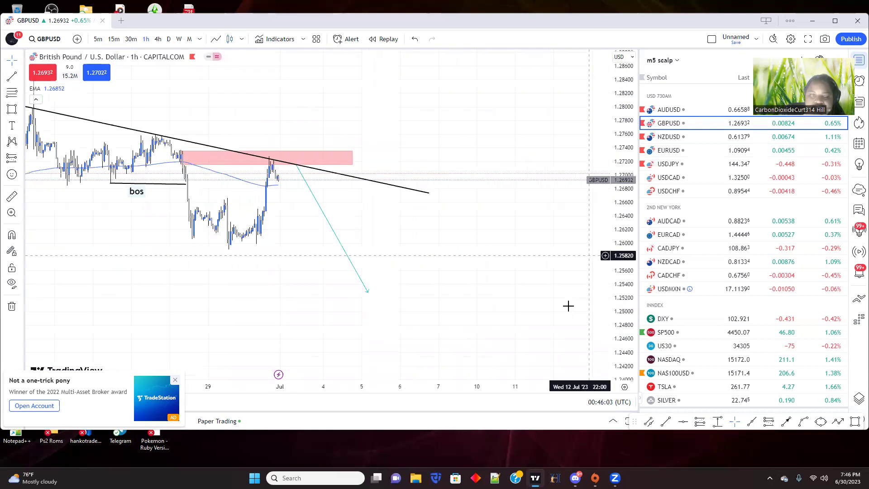
{"action": "left_click_drag", "start_coordinate": [629, 323], "coordinate": [629, 128]}
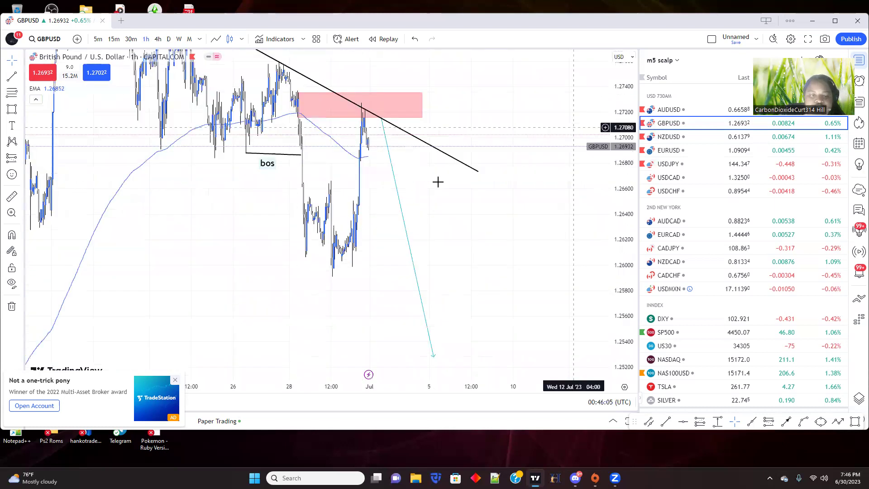
{"action": "left_click_drag", "start_coordinate": [451, 220], "coordinate": [452, 224]}
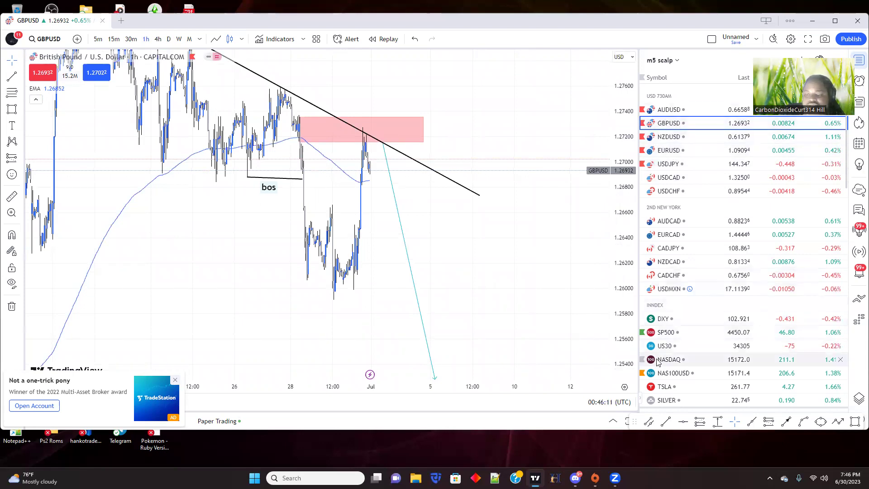
Step: Open the NASDAQ chart from the watchlist and remove its existing drawings
{"action": "left_click", "coordinate": [674, 363]}
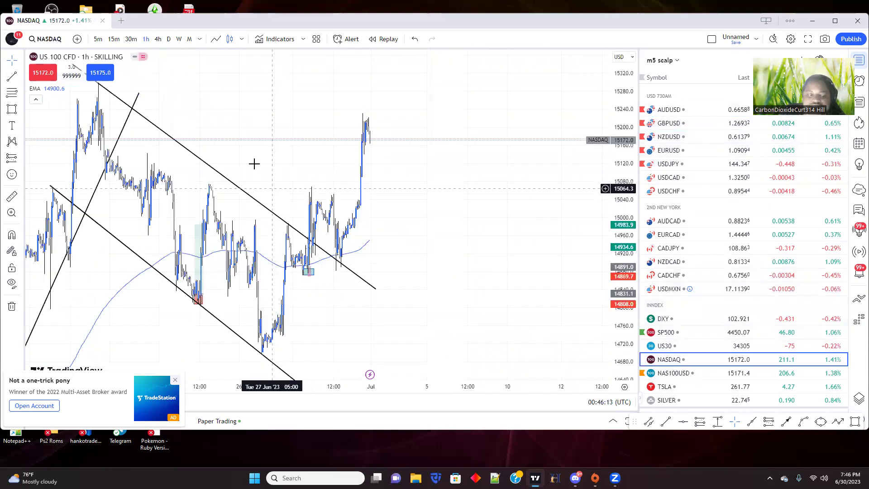
{"action": "right_click", "coordinate": [241, 117]}
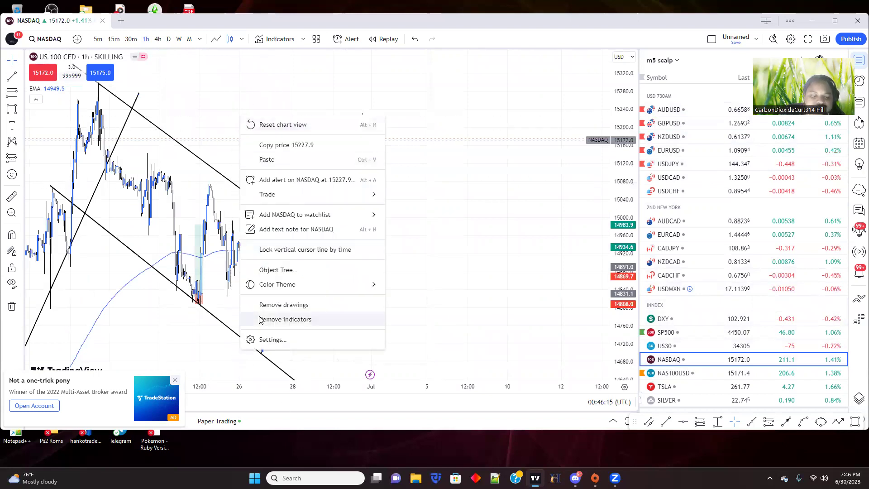
{"action": "left_click", "coordinate": [277, 304]}
Step: Switch the NASDAQ chart through the 4-hour and daily timeframes to the weekly timeframe
{"action": "left_click_drag", "start_coordinate": [340, 334], "coordinate": [326, 329]}
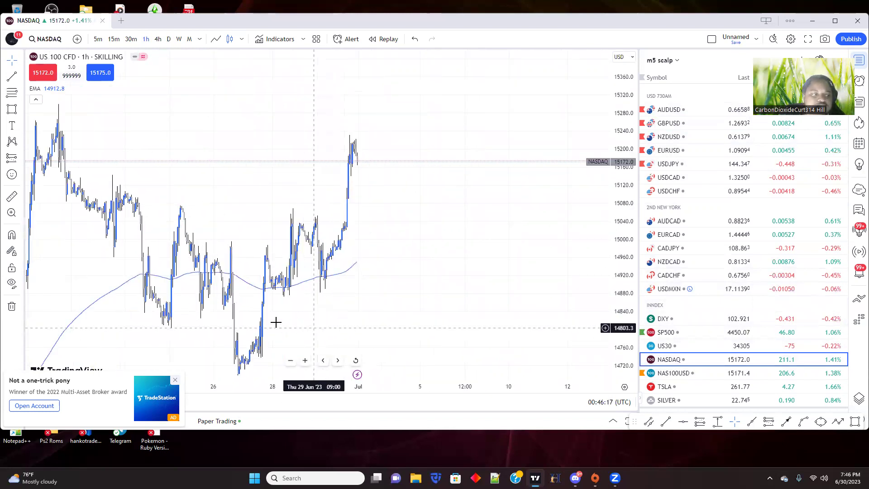
{"action": "scroll", "coordinate": [136, 184], "scroll_direction": "down", "scroll_amount": 3}
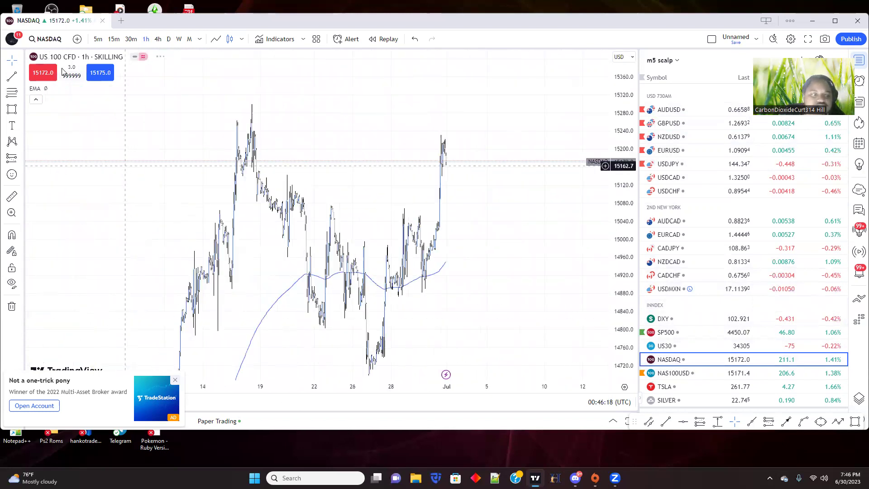
{"action": "left_click", "coordinate": [158, 40]}
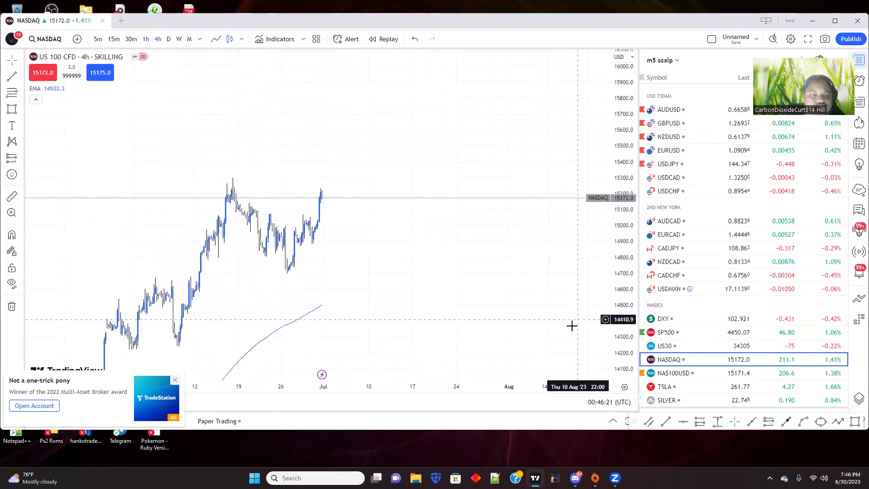
{"action": "scroll", "coordinate": [262, 275], "scroll_direction": "down", "scroll_amount": 5}
{"action": "scroll", "coordinate": [204, 208], "scroll_direction": "up", "scroll_amount": 3}
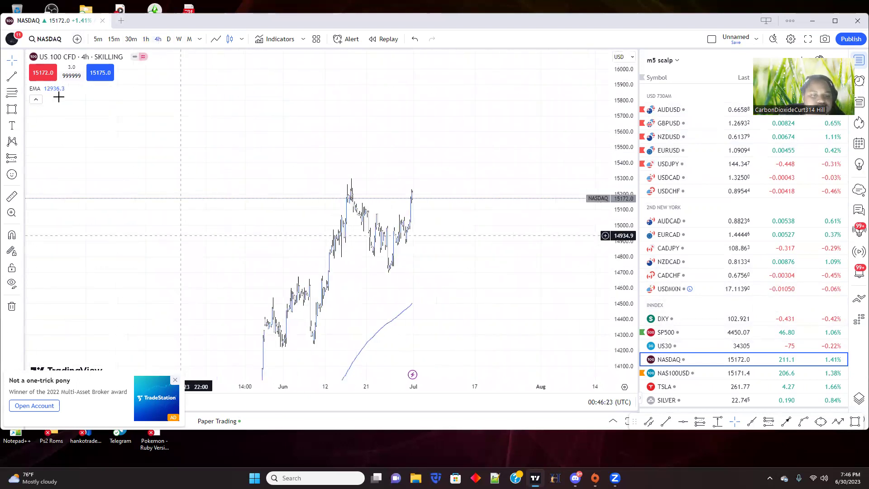
{"action": "left_click", "coordinate": [168, 39]}
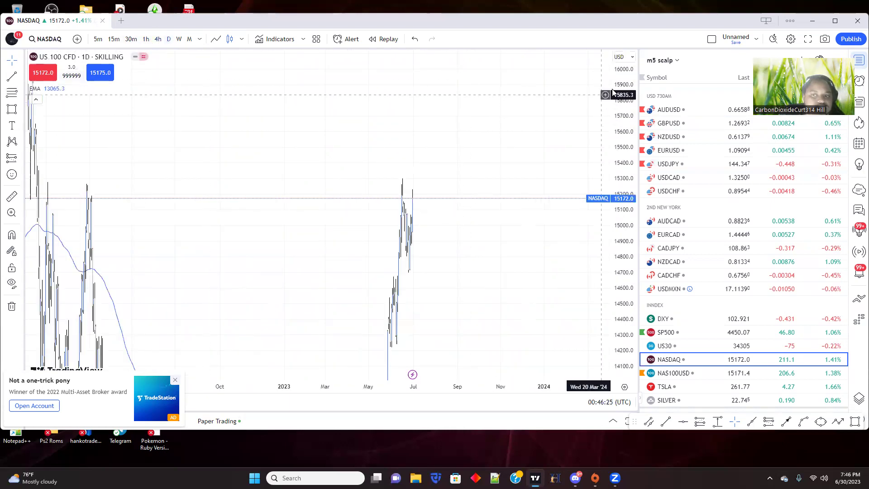
{"action": "left_click", "coordinate": [178, 40]}
{"action": "scroll", "coordinate": [239, 221], "scroll_direction": "up", "scroll_amount": 5}
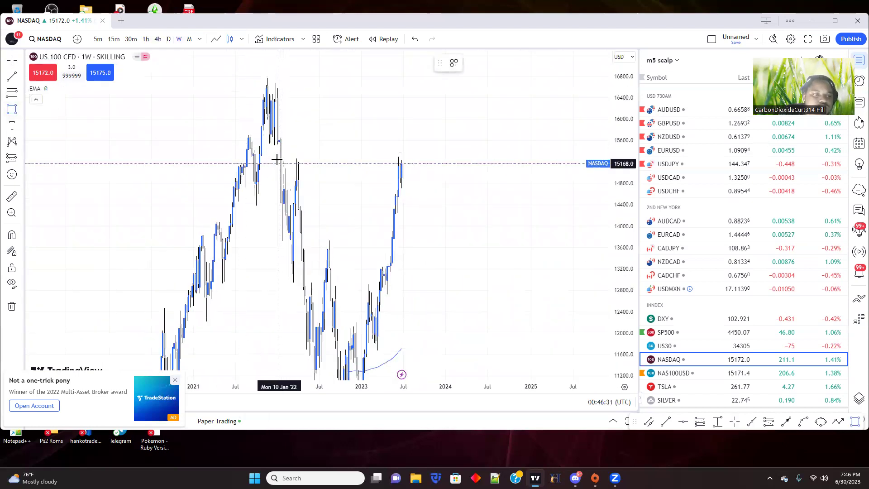
Step: Draw a rectangle zone between about 15168 and 16065, from 10 January 2022 to 1 April 2024
{"action": "left_click_drag", "start_coordinate": [276, 159], "coordinate": [467, 115]}
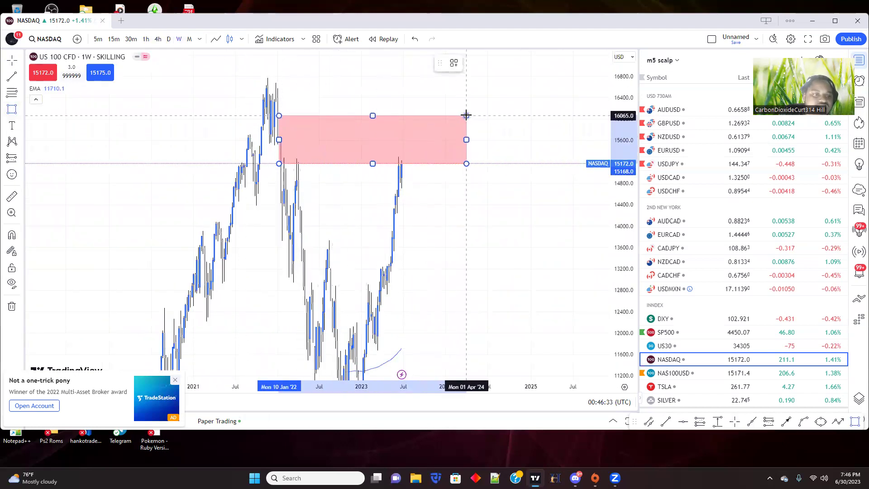
{"action": "left_click", "coordinate": [467, 115]}
{"action": "left_click_drag", "start_coordinate": [129, 151], "coordinate": [126, 149]}
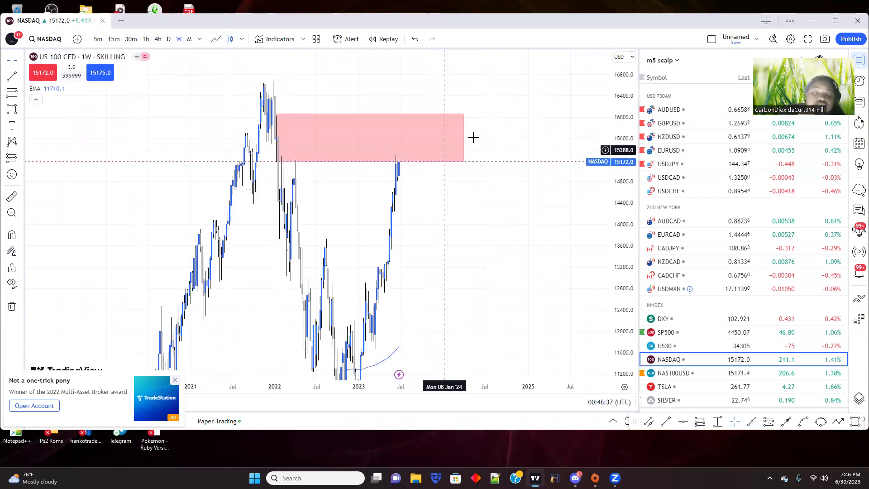
{"action": "left_click_drag", "start_coordinate": [623, 138], "coordinate": [623, 166]}
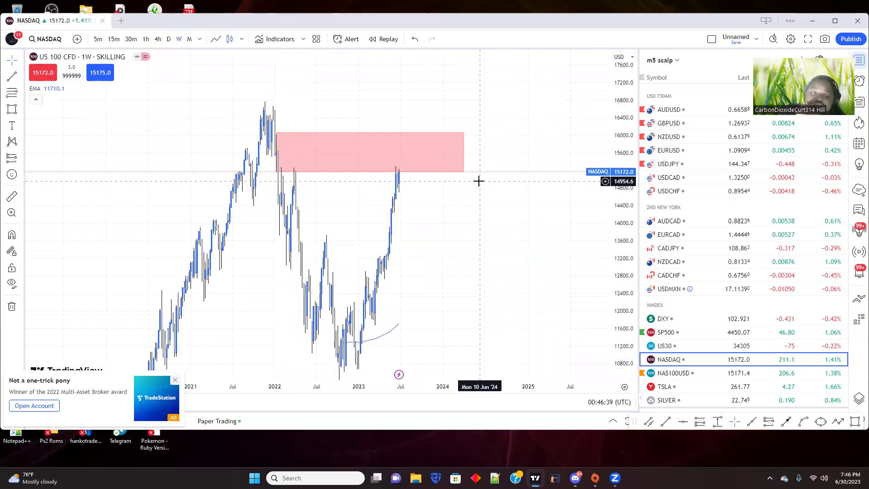
{"action": "left_click_drag", "start_coordinate": [458, 250], "coordinate": [462, 225]}
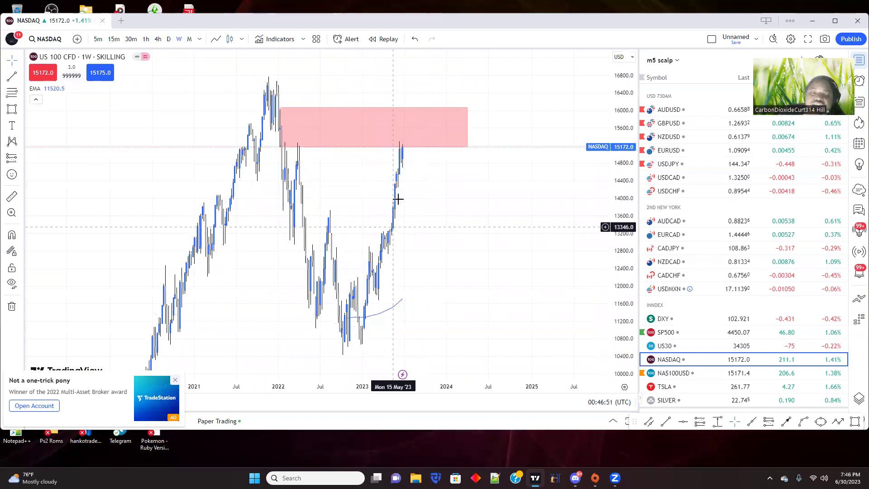
Step: Draw a zigzag path ranging between about 14,700 and 15,400 at the zone's lower edge, ending in a drop to about 12,500
{"action": "left_click_drag", "start_coordinate": [626, 175], "coordinate": [628, 267]}
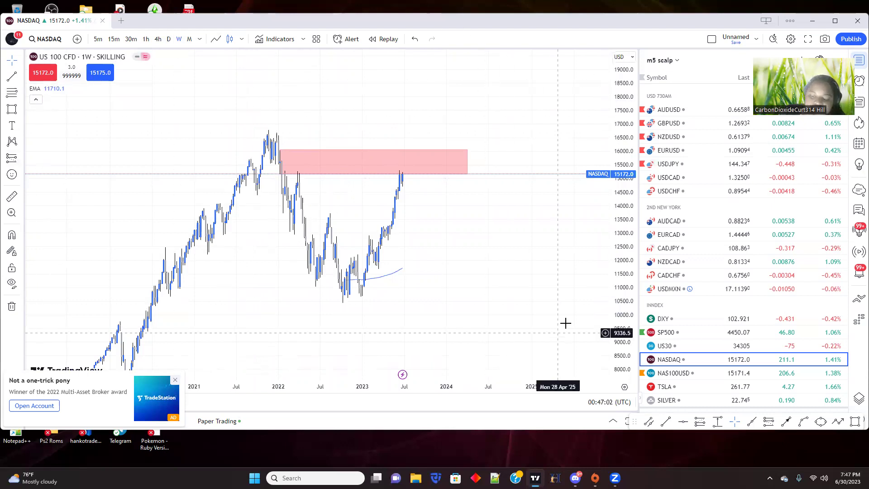
{"action": "left_click", "coordinate": [838, 421]}
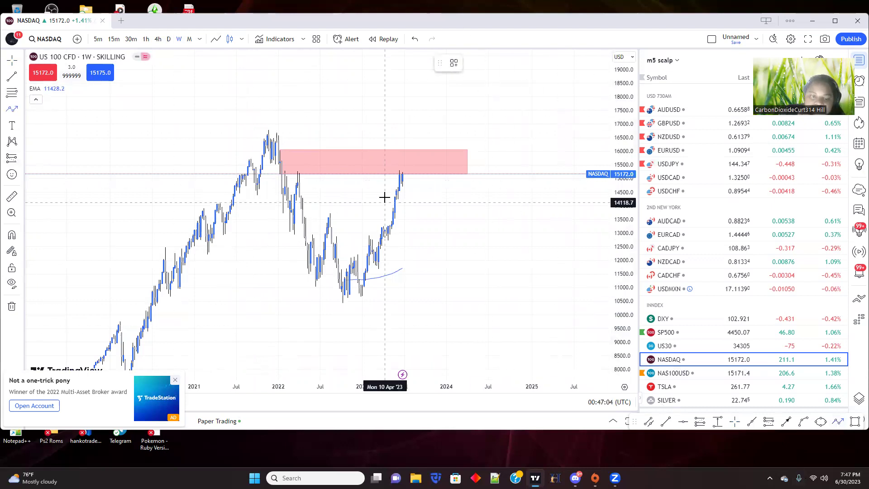
{"action": "left_click", "coordinate": [406, 185]}
{"action": "left_click", "coordinate": [406, 168]}
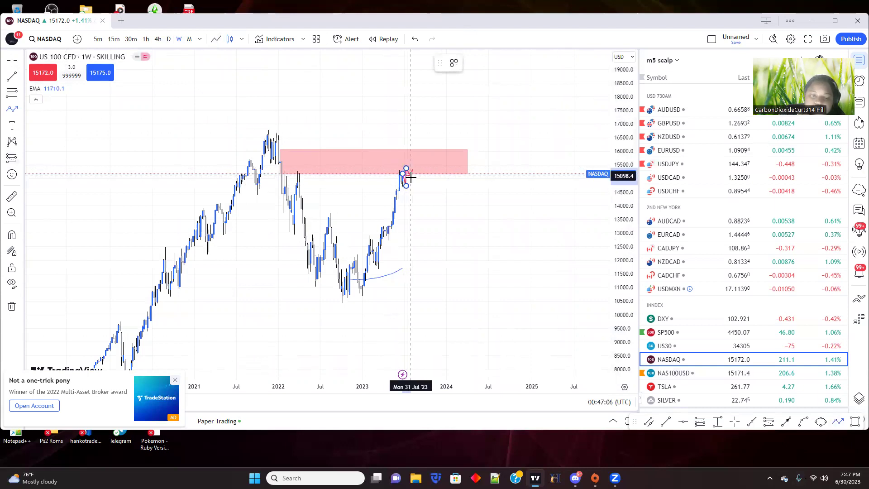
{"action": "left_click", "coordinate": [411, 184]}
{"action": "left_click", "coordinate": [415, 187]}
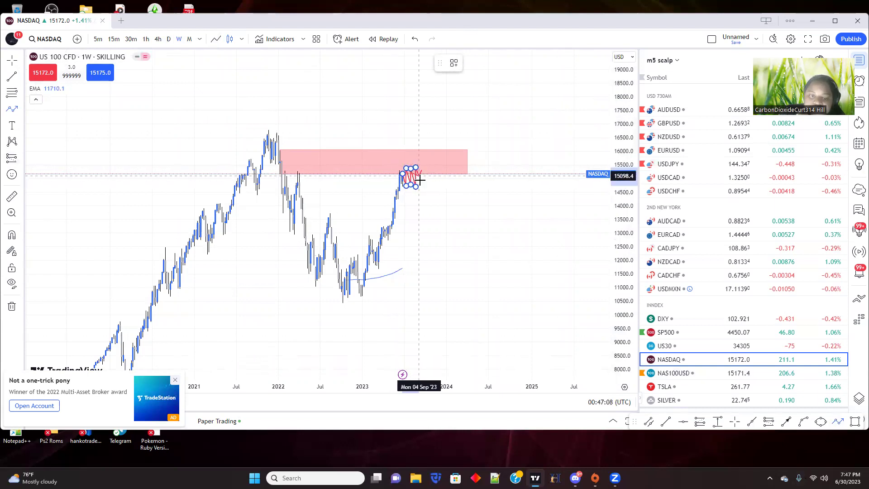
{"action": "left_click", "coordinate": [422, 187]}
{"action": "left_click", "coordinate": [422, 168]}
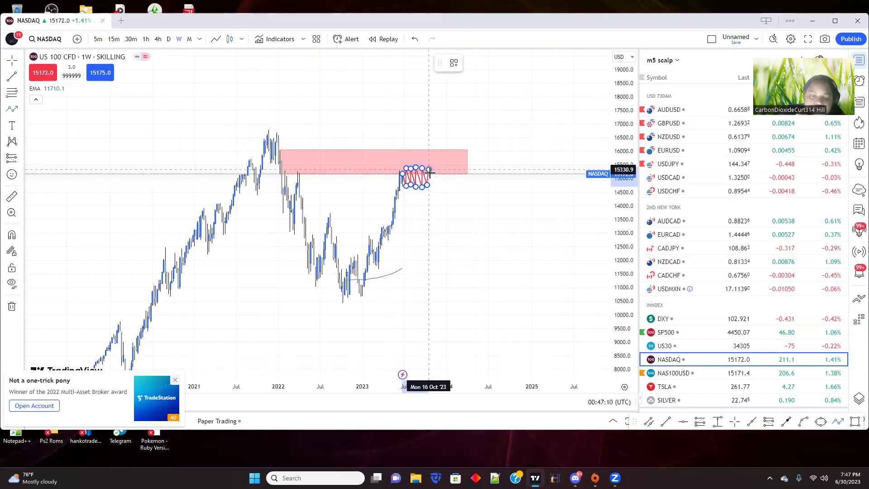
{"action": "double_click", "coordinate": [450, 246]}
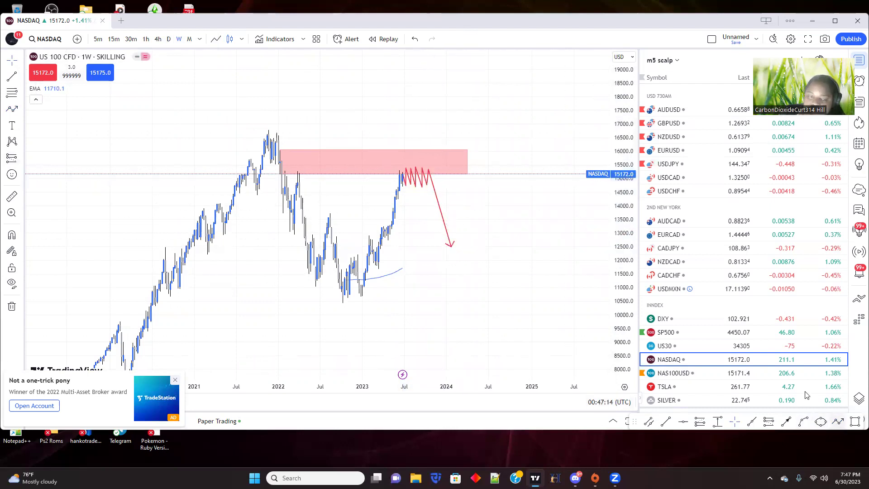
Step: Draw a second path rising from the current price to about 16,400, back to about 15,600, then up to about 17,800
{"action": "left_click", "coordinate": [401, 176]}
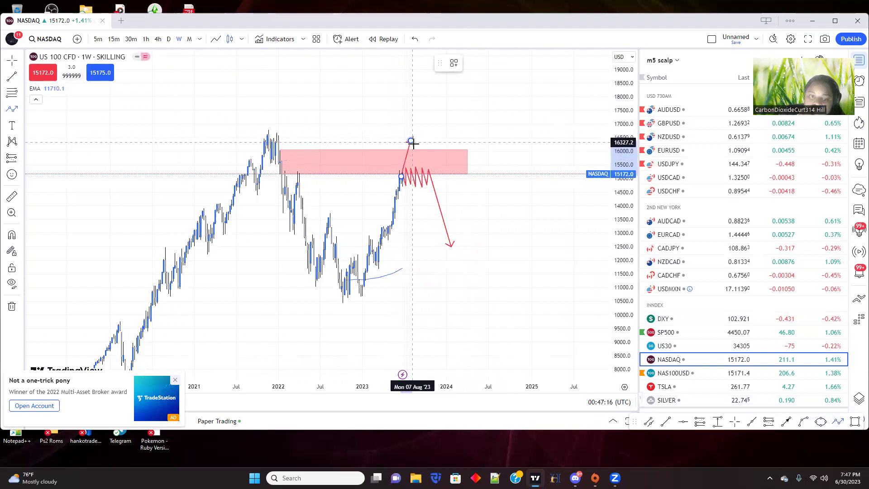
{"action": "left_click", "coordinate": [419, 162]}
{"action": "double_click", "coordinate": [433, 103]}
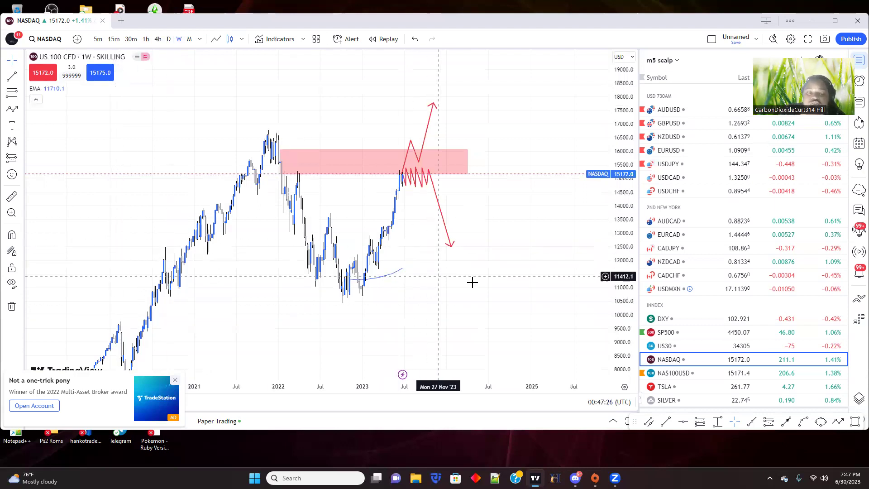
Step: Remove all drawings from the NASDAQ chart and draw a rectangle zone between about 15148 and 16028, from 10 January 2022 to 19 February 2024
{"action": "right_click", "coordinate": [423, 200]}
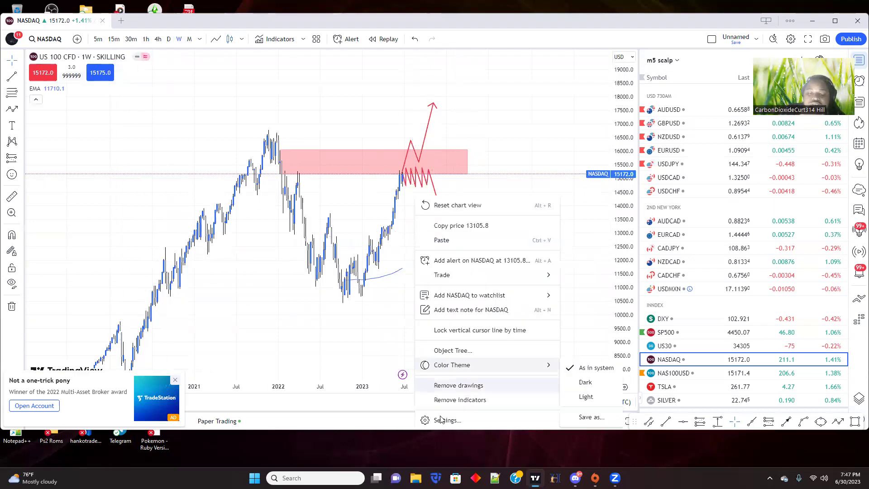
{"action": "left_click", "coordinate": [446, 385]}
{"action": "left_click", "coordinate": [18, 108]}
{"action": "left_click", "coordinate": [54, 146]}
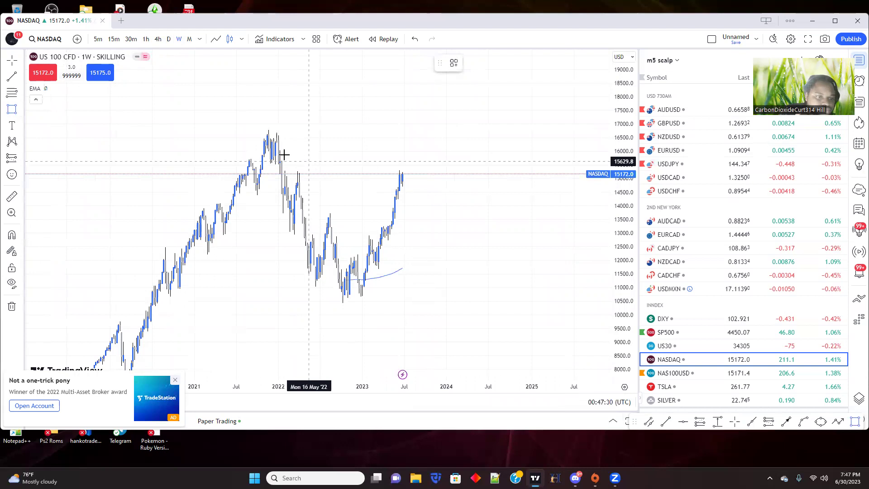
{"action": "left_click_drag", "start_coordinate": [280, 150], "coordinate": [458, 174]}
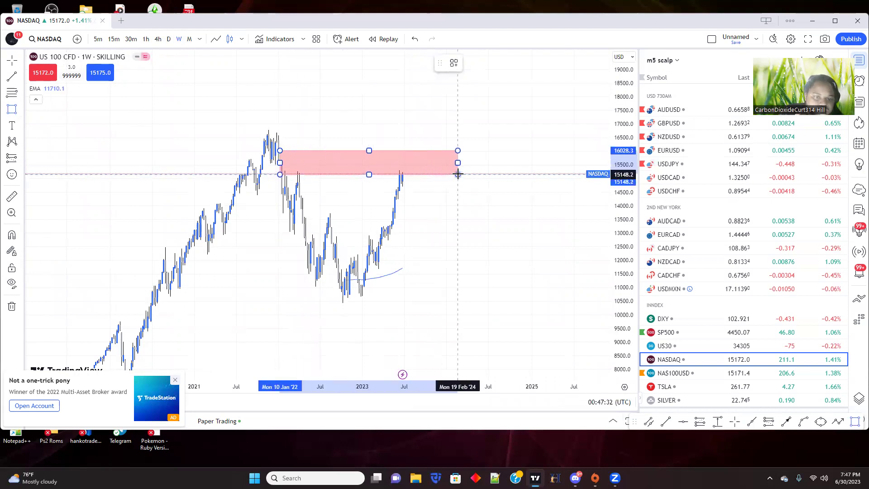
Step: Draw a zigzag path from the current price down to about 13,600, back to about 15,200, then up through the zone to about 16,400
{"action": "left_click", "coordinate": [839, 422]}
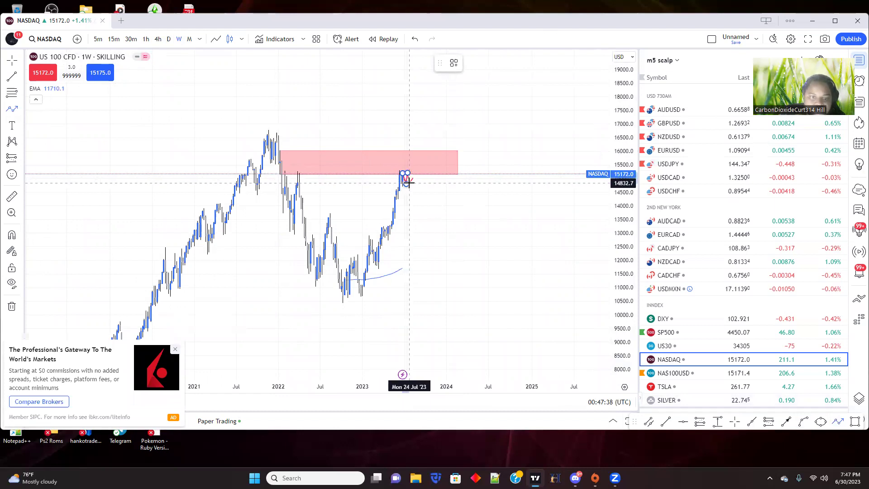
{"action": "left_click", "coordinate": [413, 171]}
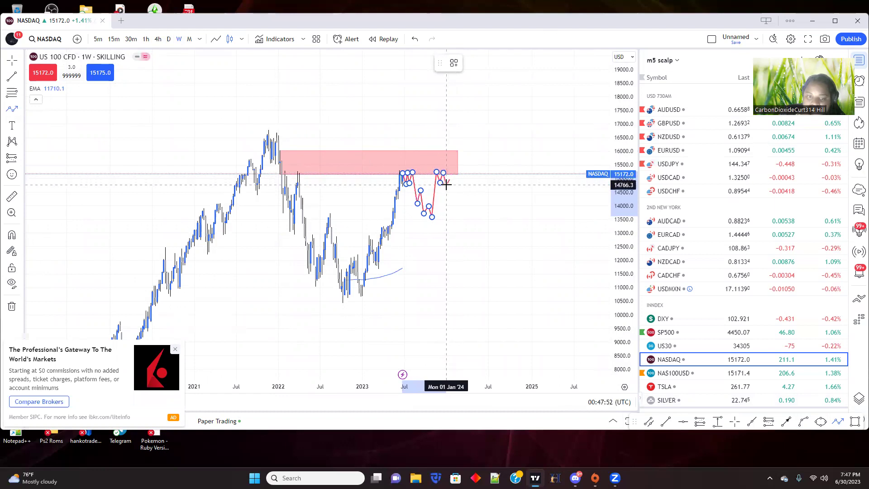
{"action": "double_click", "coordinate": [458, 139]}
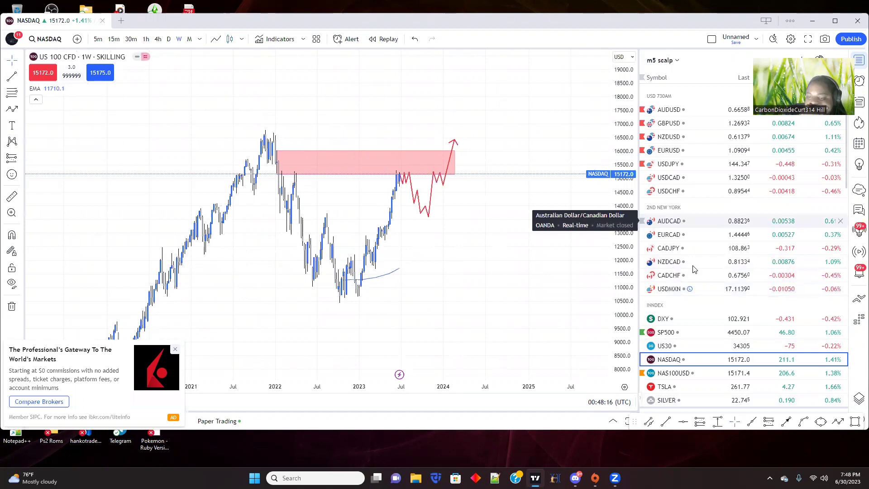
Step: Open the GOLD chart from the watchlist and switch it through the 4-hour timeframe to the daily timeframe
{"action": "scroll", "coordinate": [675, 344], "scroll_direction": "down", "scroll_amount": 3}
{"action": "scroll", "coordinate": [674, 340], "scroll_direction": "down", "scroll_amount": 3}
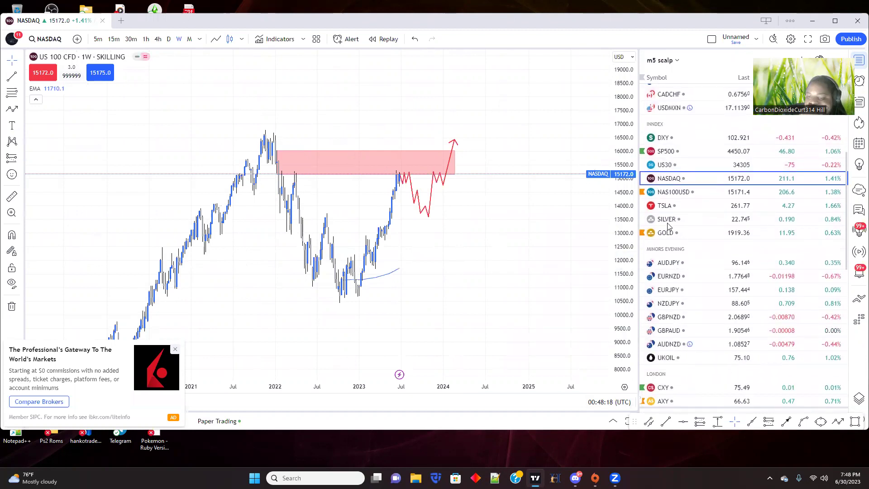
{"action": "left_click", "coordinate": [666, 233]}
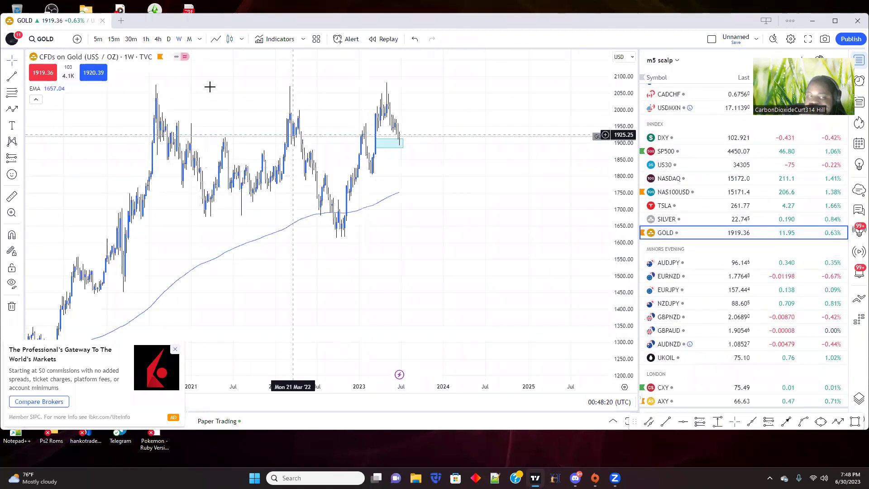
{"action": "left_click", "coordinate": [158, 39]}
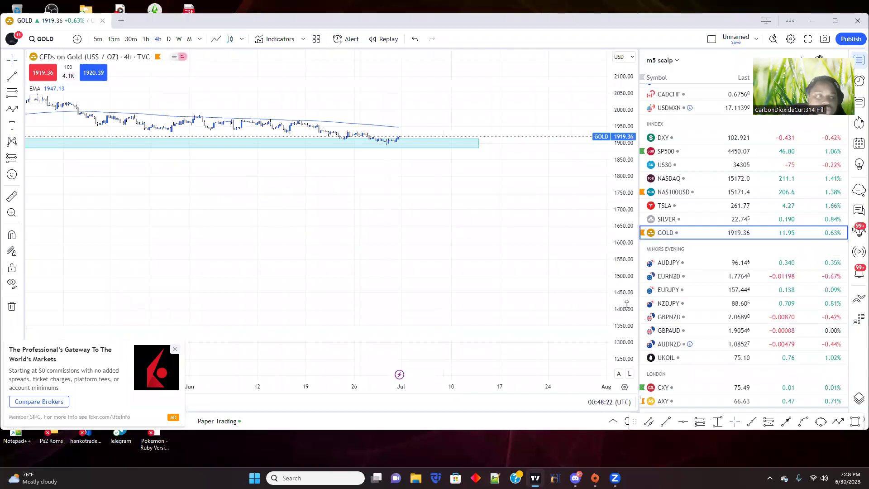
{"action": "scroll", "coordinate": [296, 213], "scroll_direction": "down", "scroll_amount": 3}
{"action": "scroll", "coordinate": [321, 275], "scroll_direction": "down", "scroll_amount": 4}
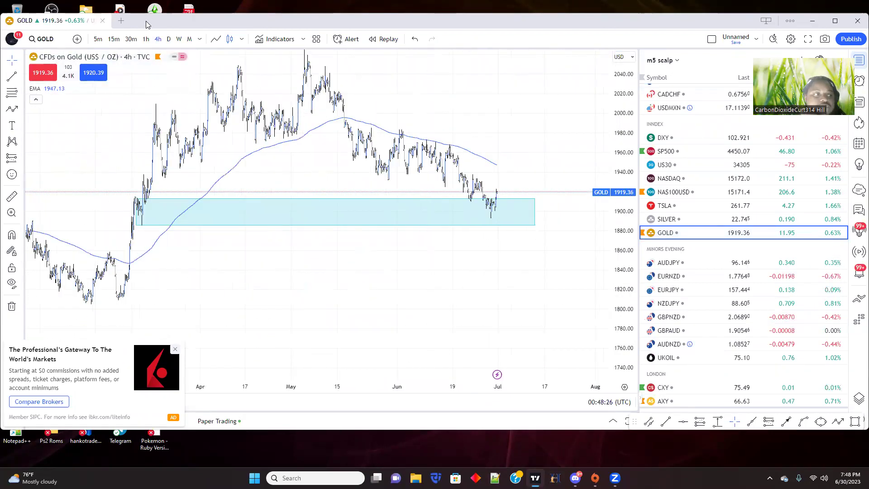
{"action": "left_click", "coordinate": [168, 39]}
{"action": "scroll", "coordinate": [399, 334], "scroll_direction": "up", "scroll_amount": 4}
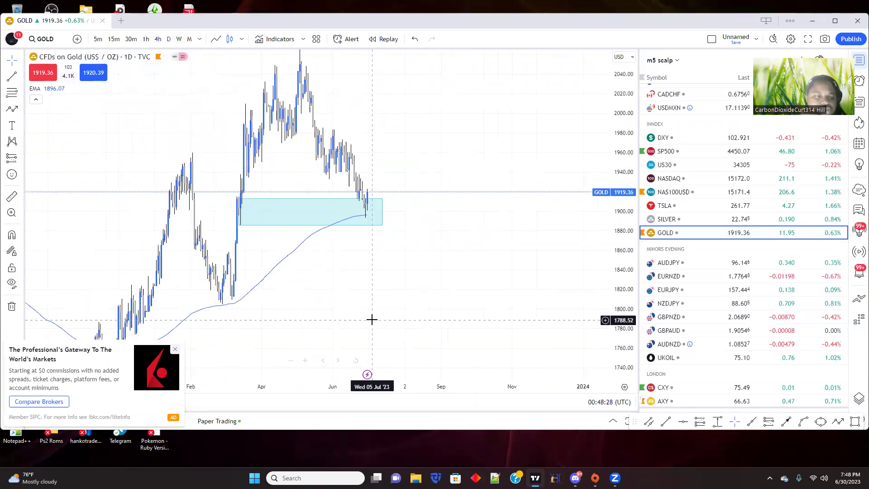
{"action": "left_click_drag", "start_coordinate": [358, 299], "coordinate": [458, 289]}
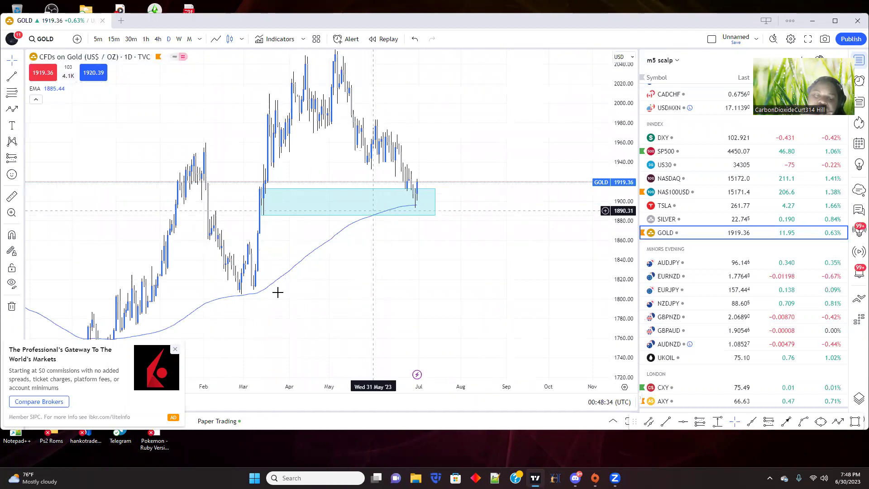
{"action": "left_click_drag", "start_coordinate": [490, 249], "coordinate": [487, 294]}
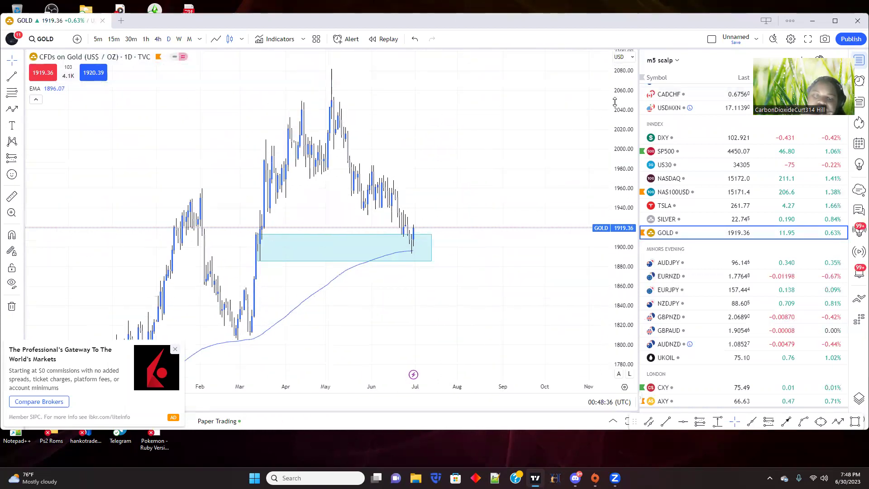
{"action": "left_click_drag", "start_coordinate": [615, 102], "coordinate": [616, 136]}
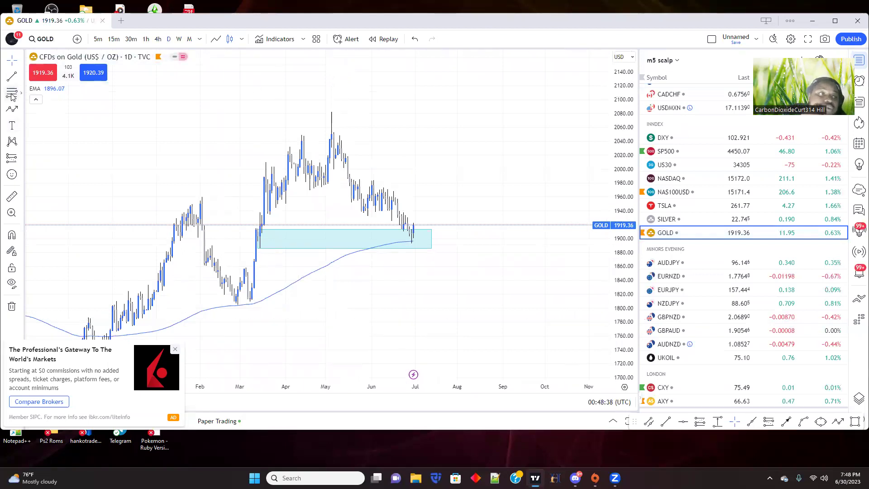
Step: Place a long position on the GOLD chart with its entry at about 1912 on 30 June 2023
{"action": "left_click", "coordinate": [21, 109]}
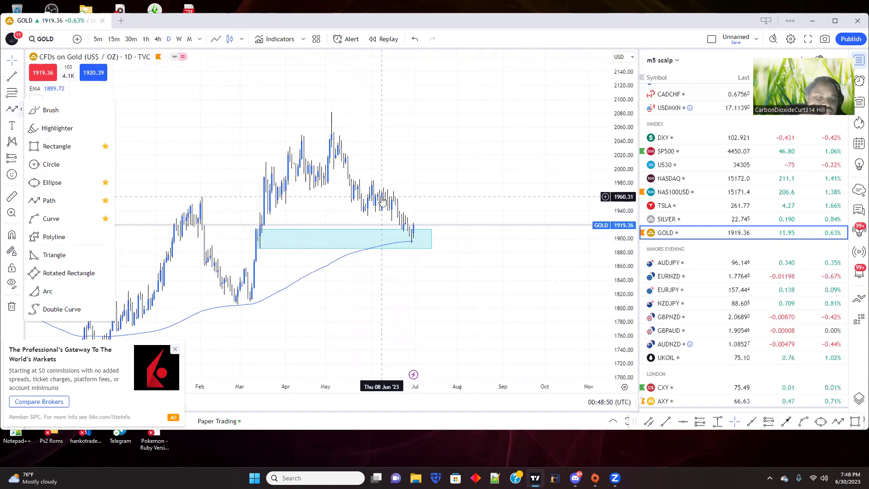
{"action": "left_click", "coordinate": [20, 161]}
{"action": "left_click", "coordinate": [59, 174]}
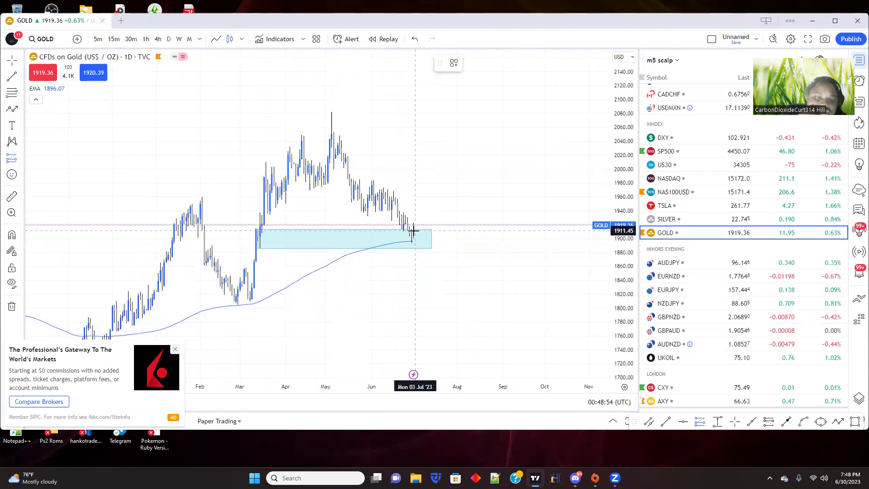
{"action": "left_click", "coordinate": [412, 230]}
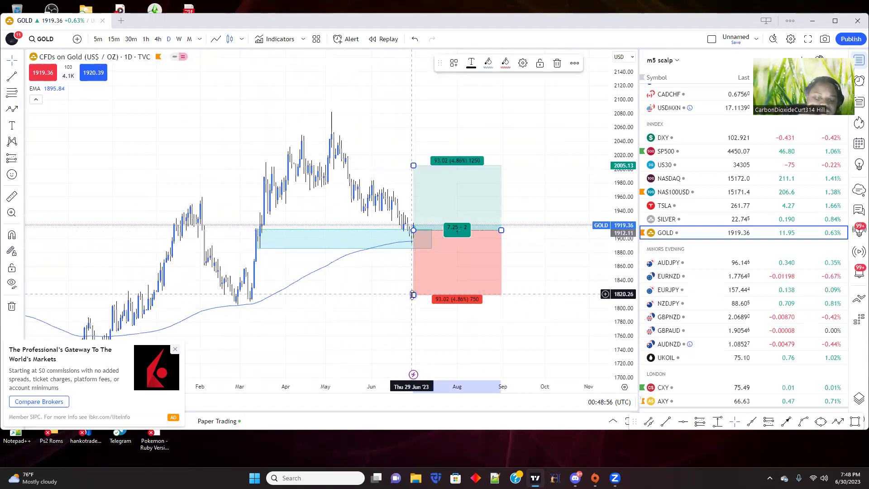
Step: Set the long position's stop to about 1884 and its target to about 2009, and shorten it to end in July 2023
{"action": "left_click_drag", "start_coordinate": [414, 303], "coordinate": [411, 250]}
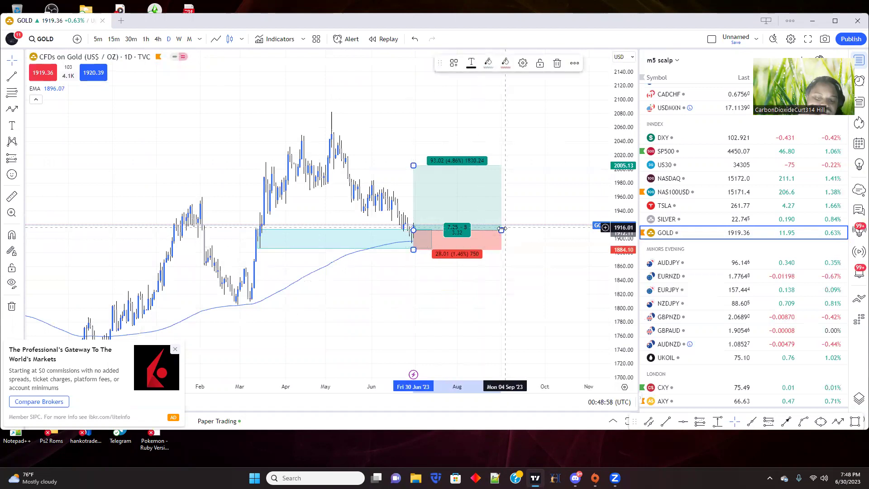
{"action": "left_click_drag", "start_coordinate": [501, 230], "coordinate": [439, 226]}
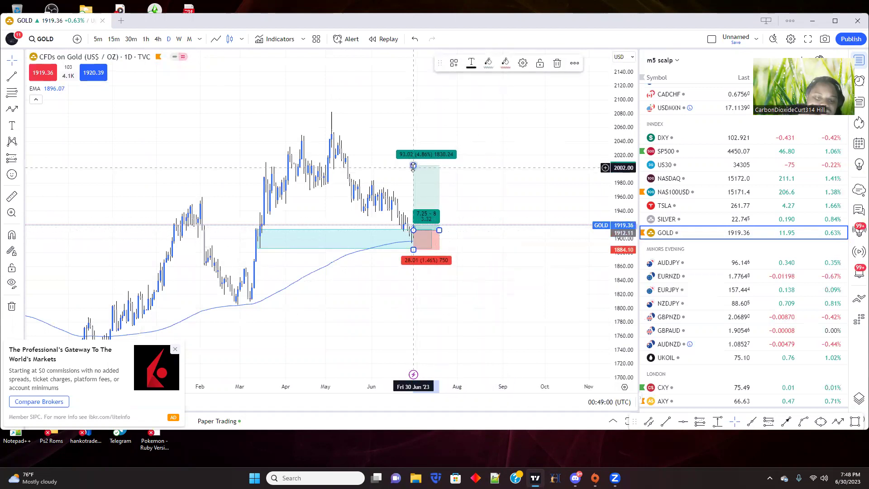
{"action": "left_click_drag", "start_coordinate": [413, 165], "coordinate": [409, 163]}
{"action": "left_click", "coordinate": [386, 172]}
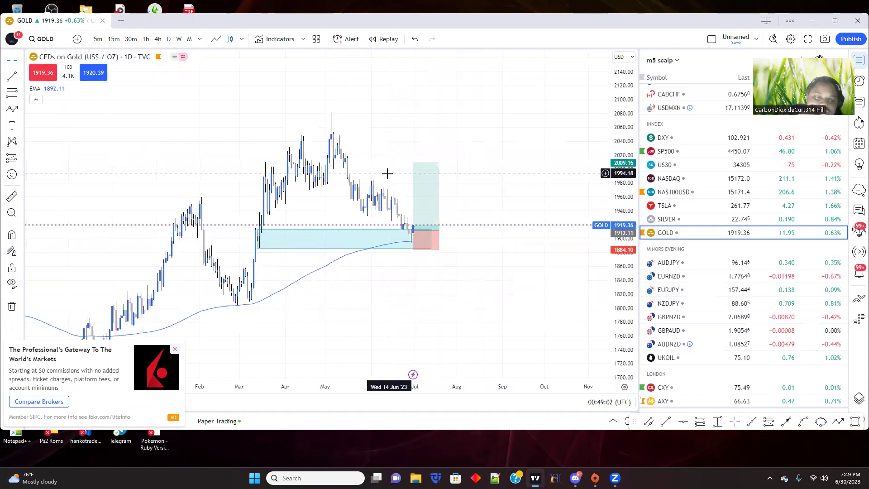
Step: Draw a rectangle zone between about 2008 and 2023, from mid-May to mid-August 2023
{"action": "scroll", "coordinate": [306, 302], "scroll_direction": "up", "scroll_amount": 2}
{"action": "left_click_drag", "start_coordinate": [631, 326], "coordinate": [571, 150]}
{"action": "left_click_drag", "start_coordinate": [471, 182], "coordinate": [474, 281]}
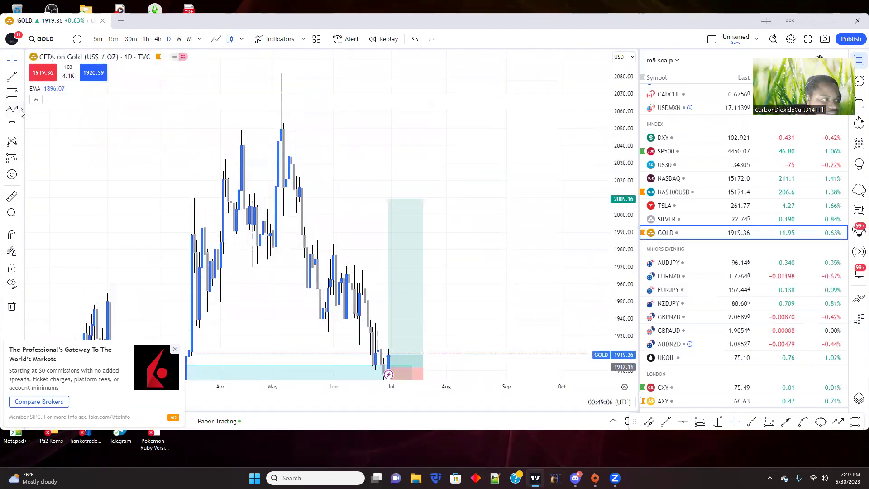
{"action": "left_click", "coordinate": [22, 113]}
{"action": "left_click", "coordinate": [43, 146]}
{"action": "mouse_move", "coordinate": [299, 200]}
{"action": "left_mouse_down"}
{"action": "mouse_move", "coordinate": [335, 175]}
{"action": "mouse_move", "coordinate": [468, 172]}
{"action": "left_mouse_up"}
{"action": "left_click_drag", "start_coordinate": [345, 104], "coordinate": [332, 83]}
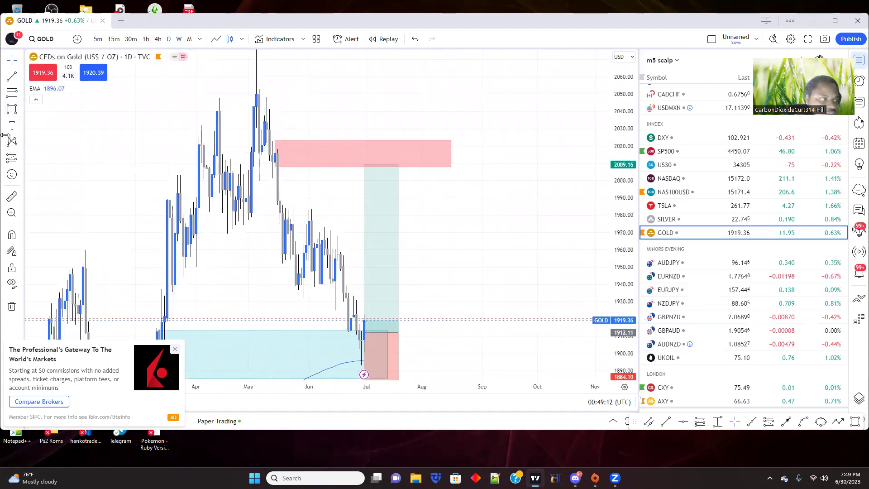
Step: Draw a second rectangle zone between about 1977 and 1985, from mid-May to mid-August 2023
{"action": "left_click", "coordinate": [12, 110]}
{"action": "mouse_move", "coordinate": [282, 205]}
{"action": "left_mouse_down"}
{"action": "mouse_move", "coordinate": [458, 222]}
{"action": "mouse_move", "coordinate": [448, 239]}
{"action": "mouse_move", "coordinate": [447, 215]}
{"action": "left_mouse_up"}
{"action": "left_click", "coordinate": [451, 263]}
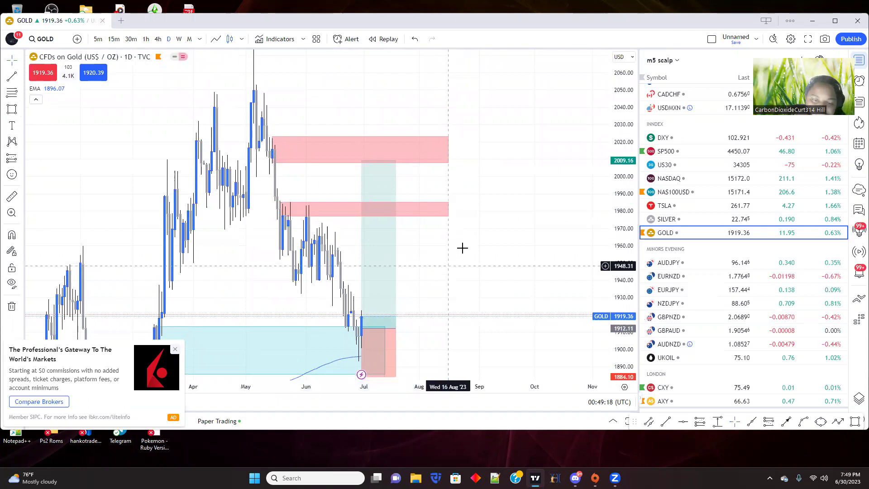
Step: Extend the lower edge of the higher red zone down to about 2006
{"action": "left_click_drag", "start_coordinate": [624, 118], "coordinate": [616, 234]}
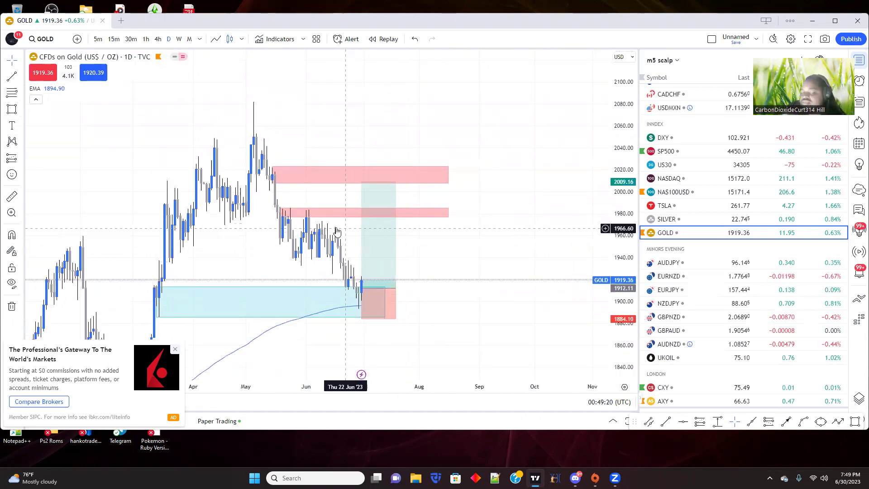
{"action": "mouse_move", "coordinate": [360, 183]}
{"action": "left_mouse_down"}
{"action": "mouse_move", "coordinate": [360, 210]}
{"action": "mouse_move", "coordinate": [364, 185]}
{"action": "left_mouse_up"}
{"action": "left_click", "coordinate": [342, 141]}
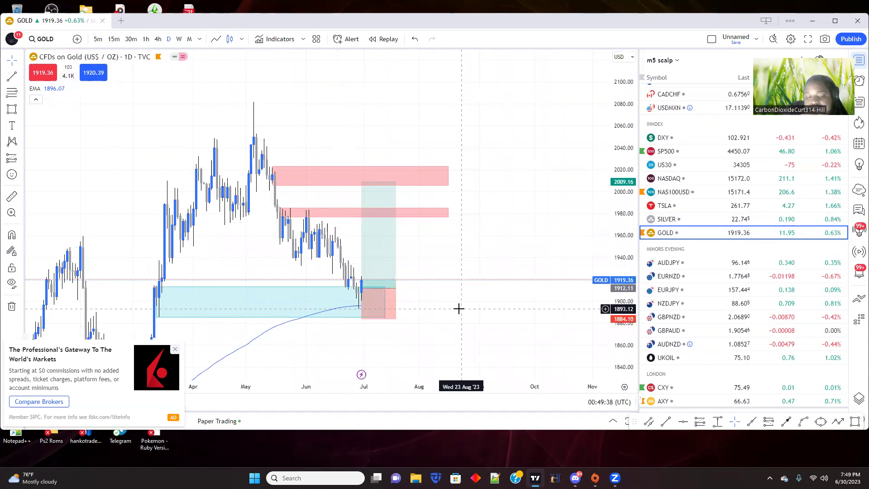
Step: Switch the GOLD chart to the weekly timeframe and remove all of its drawings
{"action": "left_click", "coordinate": [178, 40]}
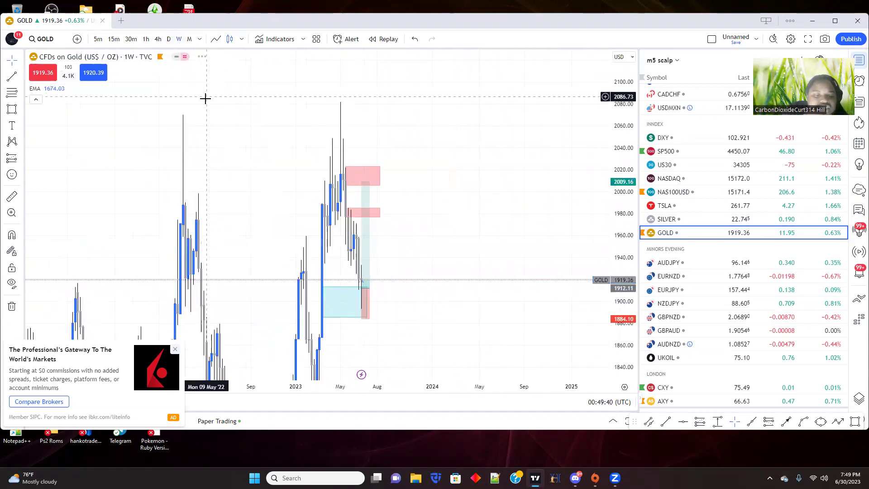
{"action": "left_click_drag", "start_coordinate": [624, 107], "coordinate": [624, 279]}
{"action": "right_click", "coordinate": [399, 120]}
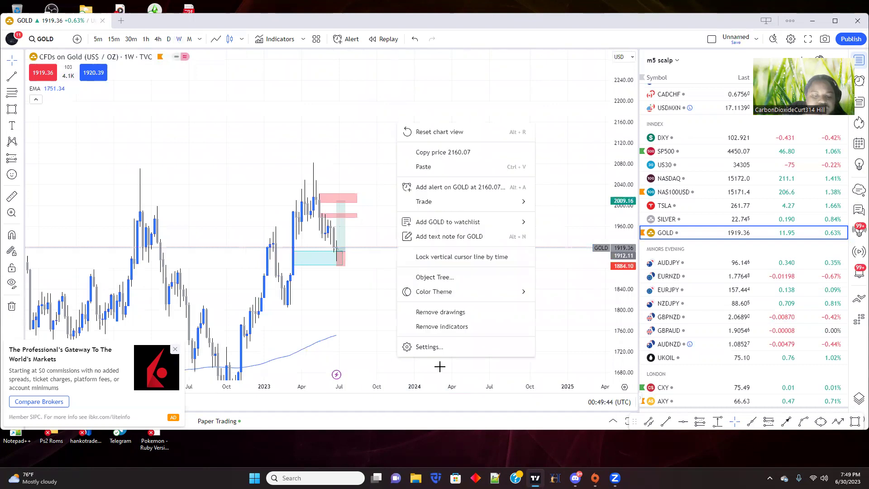
{"action": "left_click", "coordinate": [442, 313]}
Step: Draw a rectangle zone between about 1808 and 1846, from 13 February 2023 to 19 February 2024, and restyle it in teal
{"action": "left_click", "coordinate": [11, 109]}
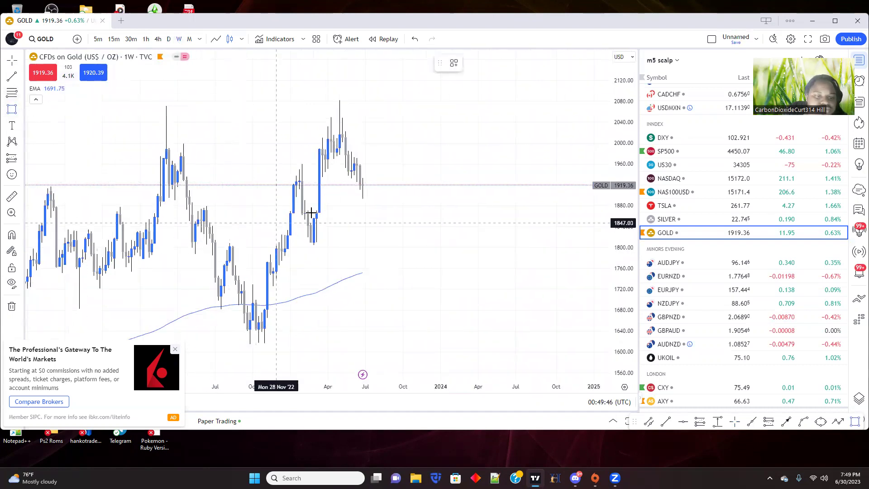
{"action": "mouse_move", "coordinate": [309, 223]}
{"action": "left_mouse_down"}
{"action": "mouse_move", "coordinate": [407, 248]}
{"action": "mouse_move", "coordinate": [461, 243]}
{"action": "left_mouse_up"}
{"action": "right_click", "coordinate": [460, 220]}
{"action": "left_click", "coordinate": [456, 218]}
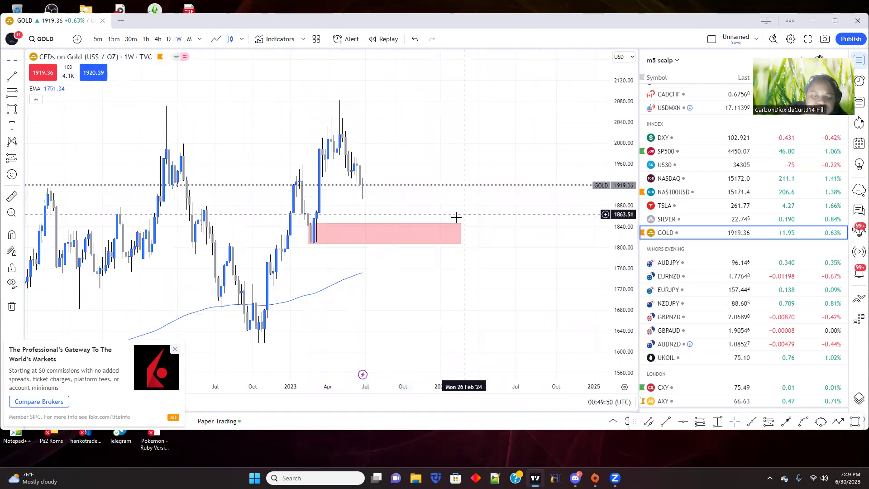
{"action": "right_click", "coordinate": [458, 225]}
{"action": "mouse_move", "coordinate": [532, 235]}
{"action": "left_click", "coordinate": [580, 271]}
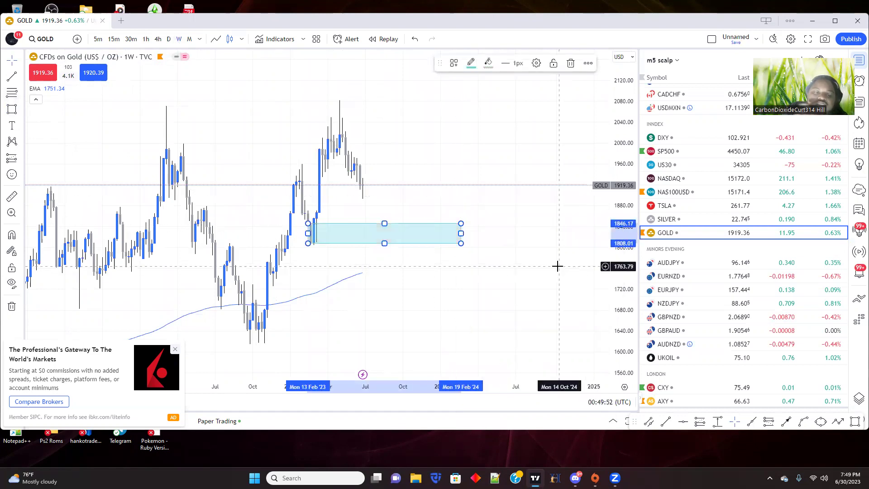
Step: Draw a zigzag path from the current price to about 1830, back to about 1910, then down through the teal zone to about 1720
{"action": "left_click_drag", "start_coordinate": [456, 299], "coordinate": [476, 300]}
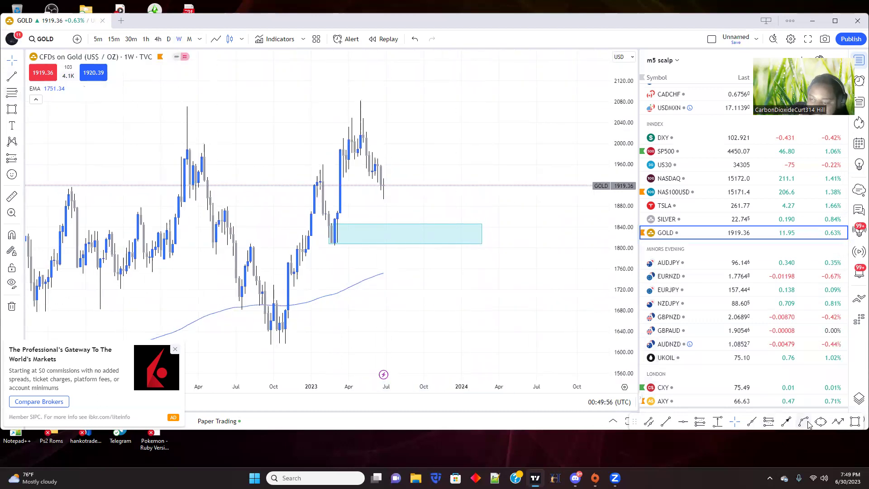
{"action": "left_click", "coordinate": [838, 423]}
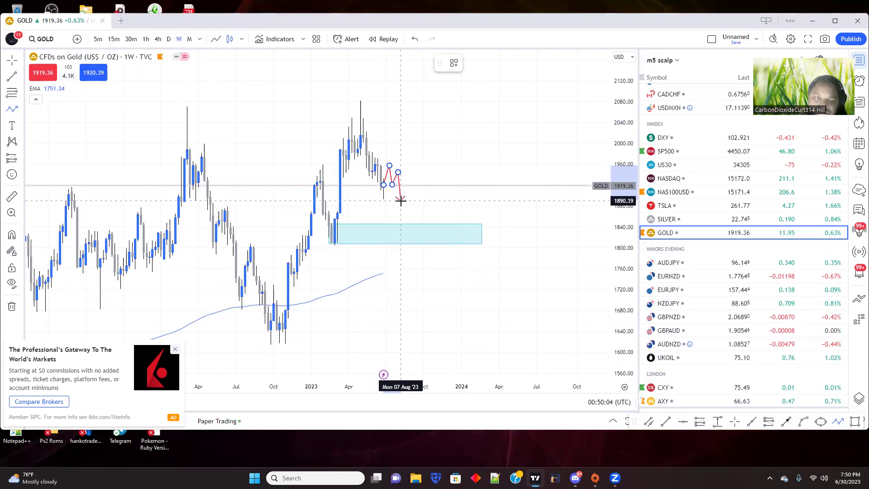
{"action": "left_click", "coordinate": [401, 200]}
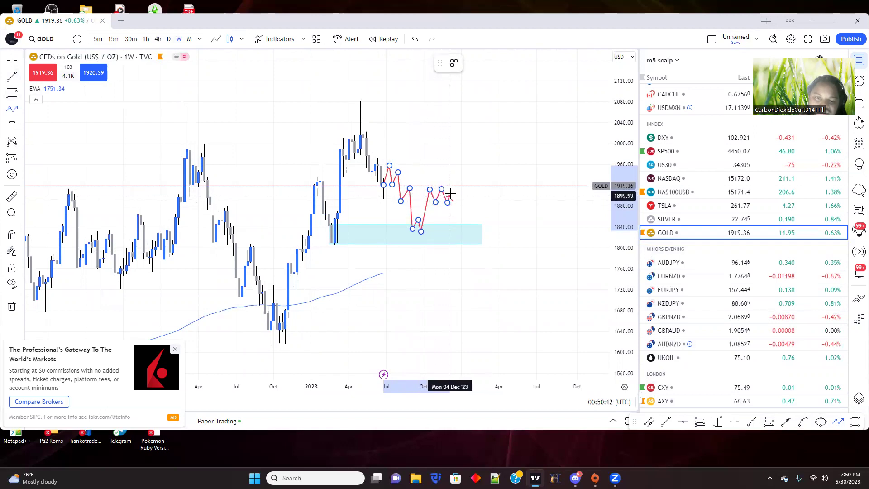
{"action": "left_click", "coordinate": [464, 219]}
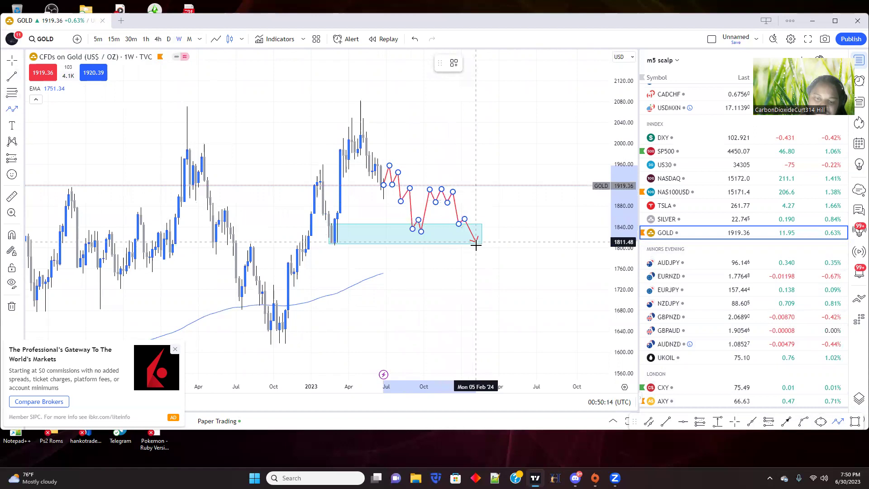
{"action": "left_click", "coordinate": [485, 239]}
{"action": "double_click", "coordinate": [507, 288]}
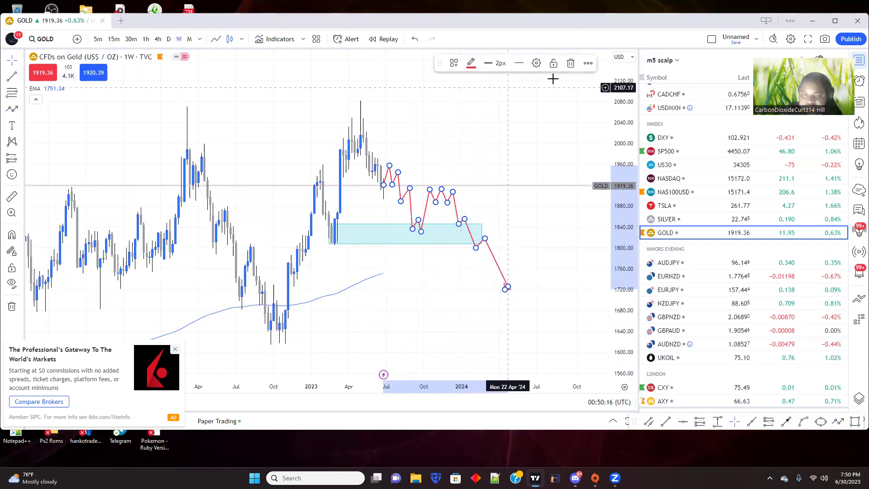
Step: Delete the zigzag path and remove all remaining drawings from the GOLD chart
{"action": "left_click", "coordinate": [571, 63]}
{"action": "right_click", "coordinate": [371, 154]}
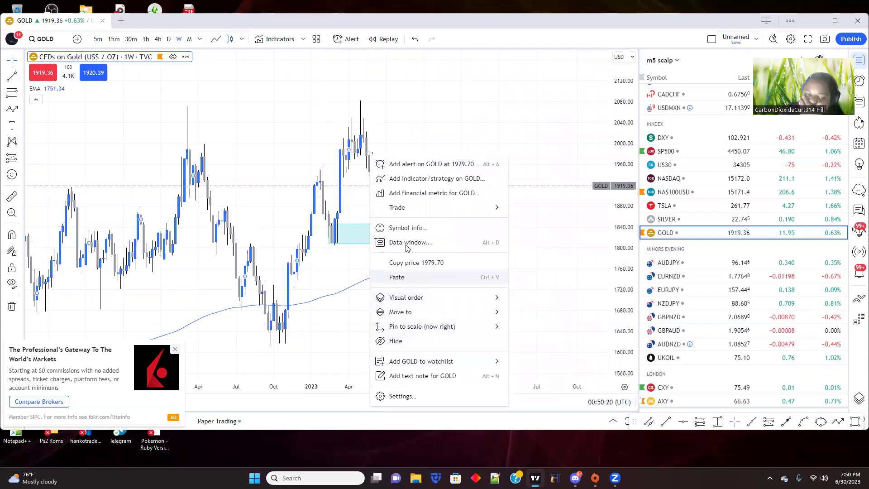
{"action": "right_click", "coordinate": [334, 99]}
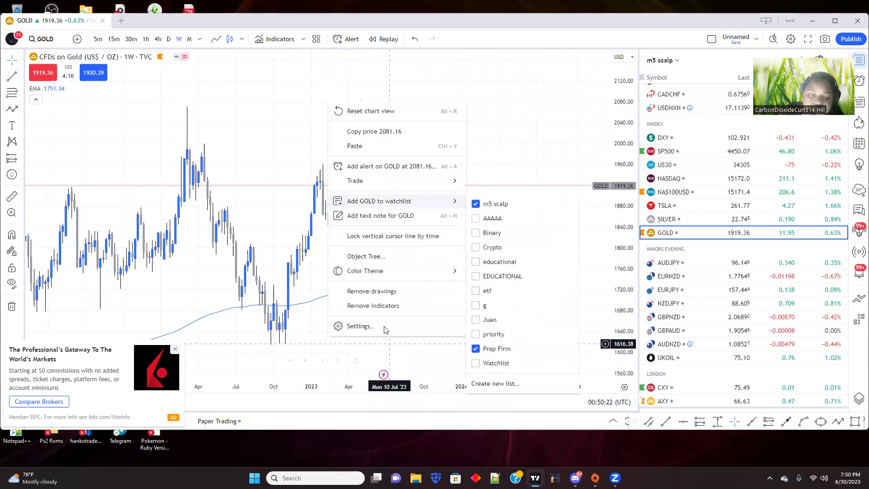
{"action": "left_click", "coordinate": [363, 290]}
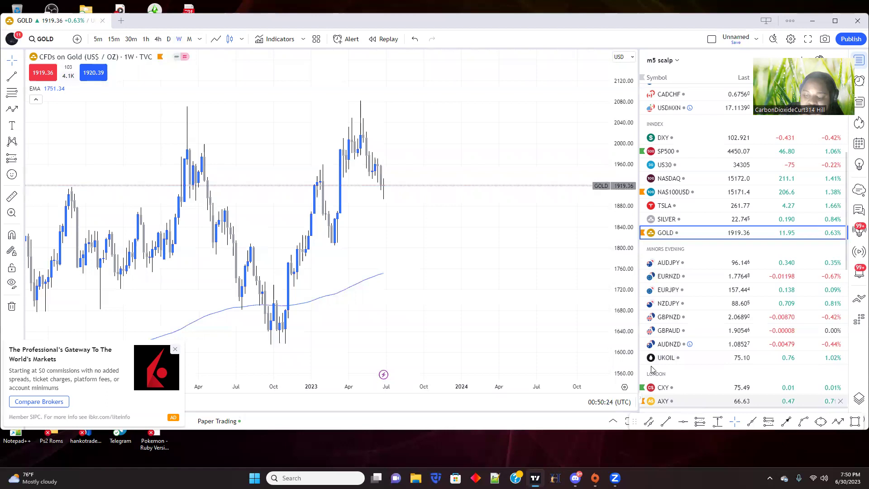
Step: Open the AUDNZD chart from the watchlist's minors group and remove all of its drawings
{"action": "scroll", "coordinate": [665, 360], "scroll_direction": "down", "scroll_amount": 4}
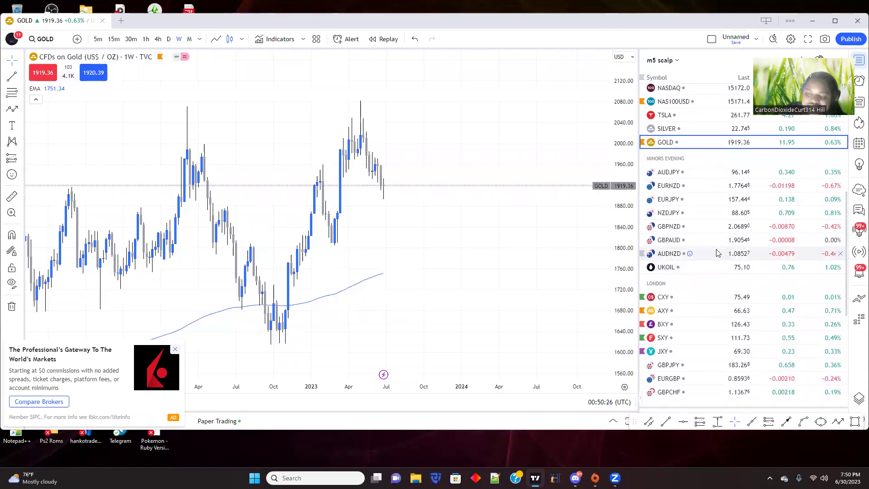
{"action": "left_click", "coordinate": [670, 254]}
{"action": "left_click_drag", "start_coordinate": [266, 112], "coordinate": [266, 215]}
{"action": "right_click", "coordinate": [230, 102]}
{"action": "left_click", "coordinate": [272, 289]}
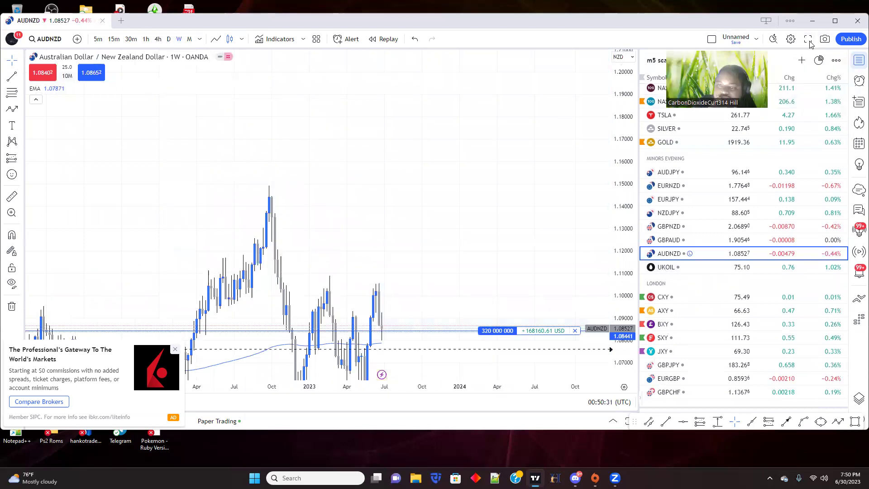
Step: Add the WHSELFINVEST feed of AUDNZD to the watchlist and show it on the chart
{"action": "left_click", "coordinate": [802, 60]}
{"action": "type", "text": "A"}
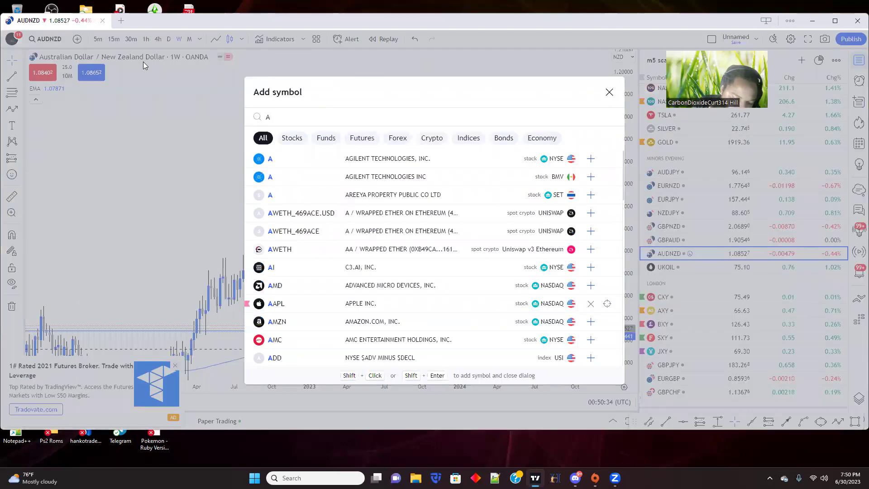
{"action": "type", "text": "UDNZD"}
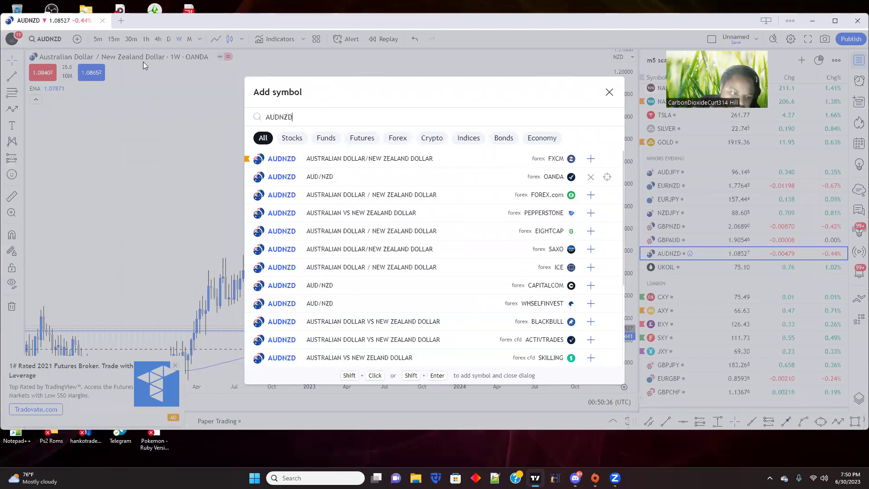
{"action": "left_click", "coordinate": [373, 308]}
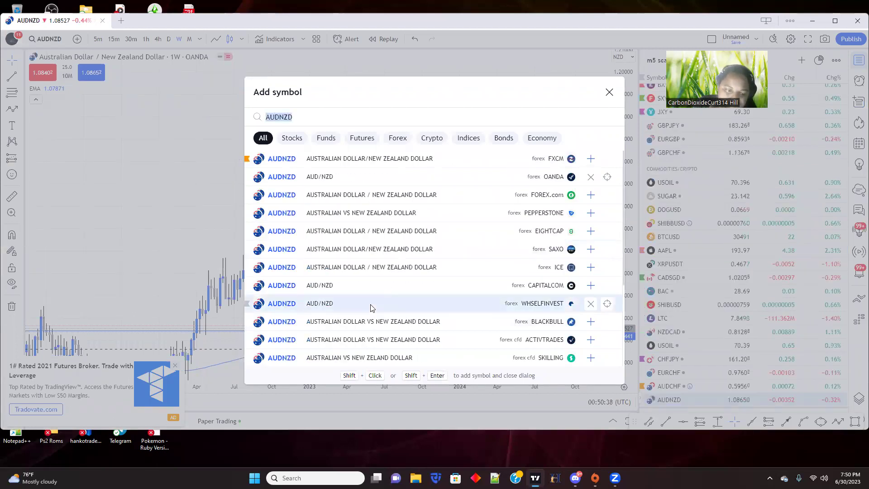
{"action": "left_click", "coordinate": [610, 93]}
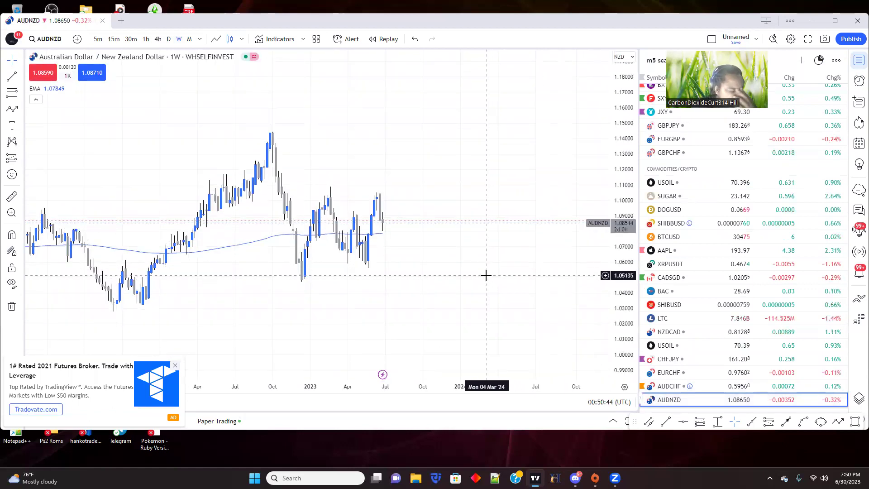
Step: Check AUDNZD on the monthly timeframe, then draw a weekly rectangle zone between about 1.0566 and 1.0760, from 8 May 2023 to 4 March 2024
{"action": "scroll", "coordinate": [543, 113], "scroll_direction": "down", "scroll_amount": 5}
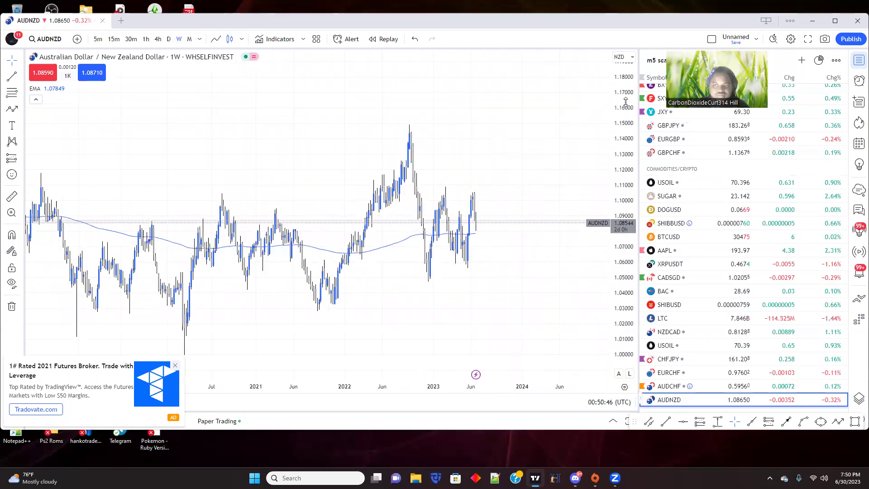
{"action": "scroll", "coordinate": [518, 184], "scroll_direction": "up", "scroll_amount": 3}
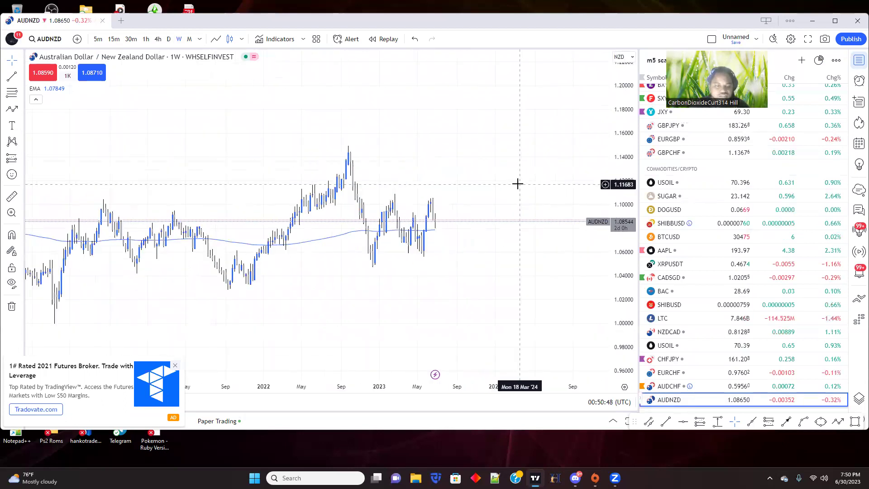
{"action": "scroll", "coordinate": [518, 242], "scroll_direction": "down", "scroll_amount": 3}
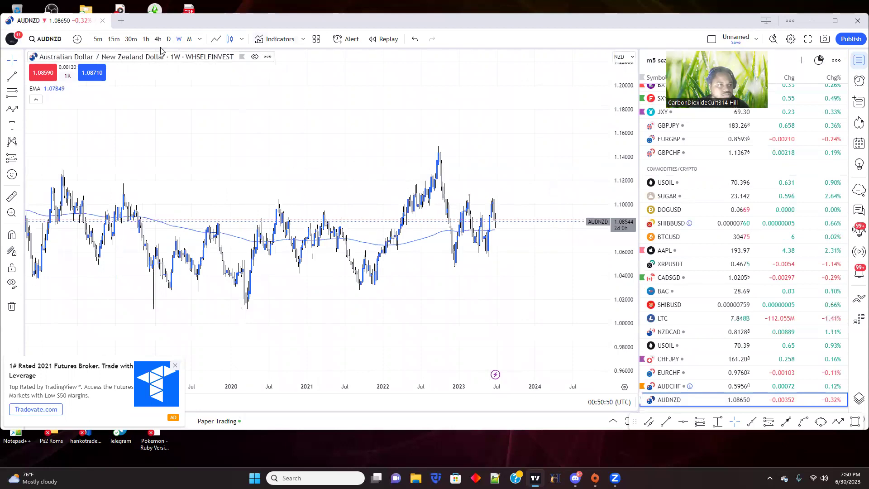
{"action": "left_click", "coordinate": [189, 39]}
{"action": "scroll", "coordinate": [283, 150], "scroll_direction": "up", "scroll_amount": 5}
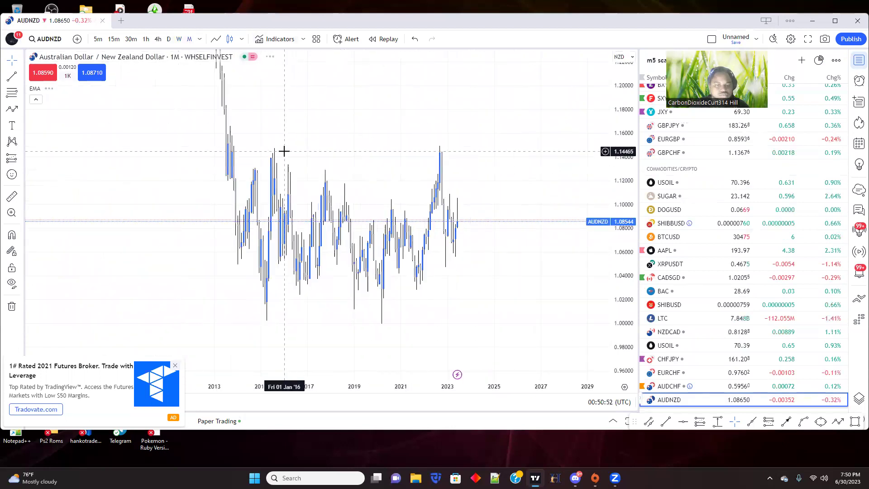
{"action": "left_click", "coordinate": [25, 114]}
{"action": "left_click", "coordinate": [50, 146]}
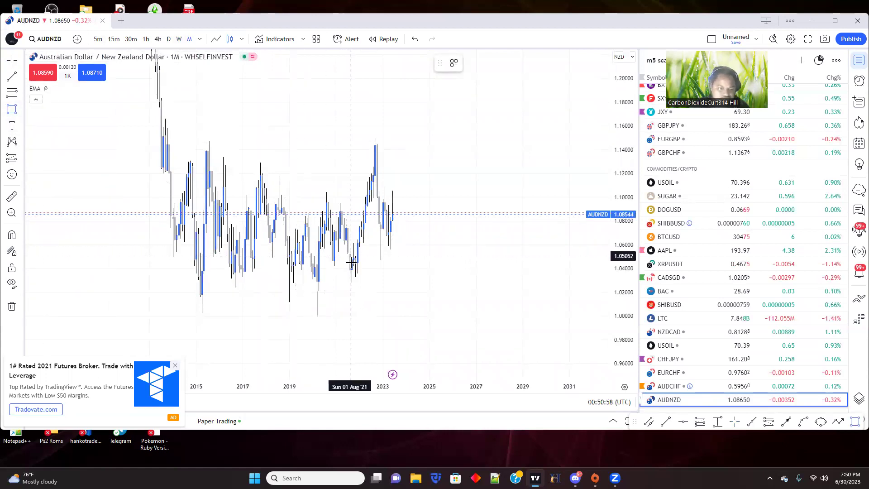
{"action": "left_click", "coordinate": [179, 39]}
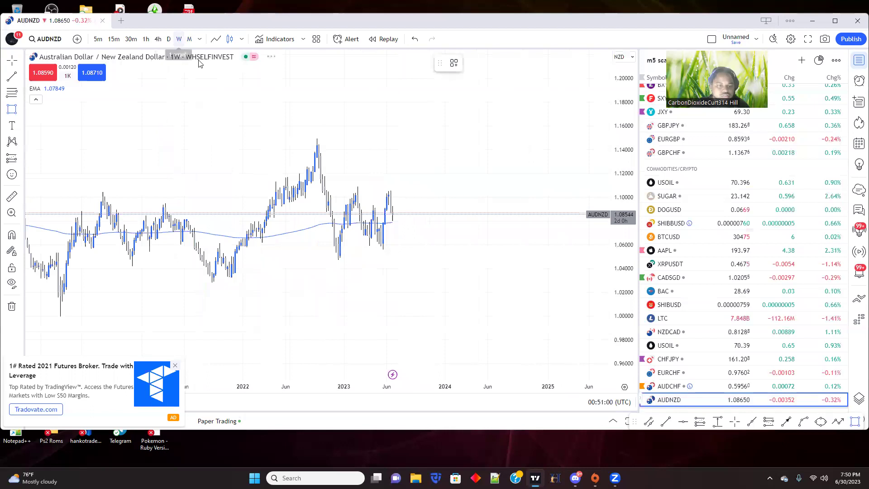
{"action": "left_click", "coordinate": [462, 249]}
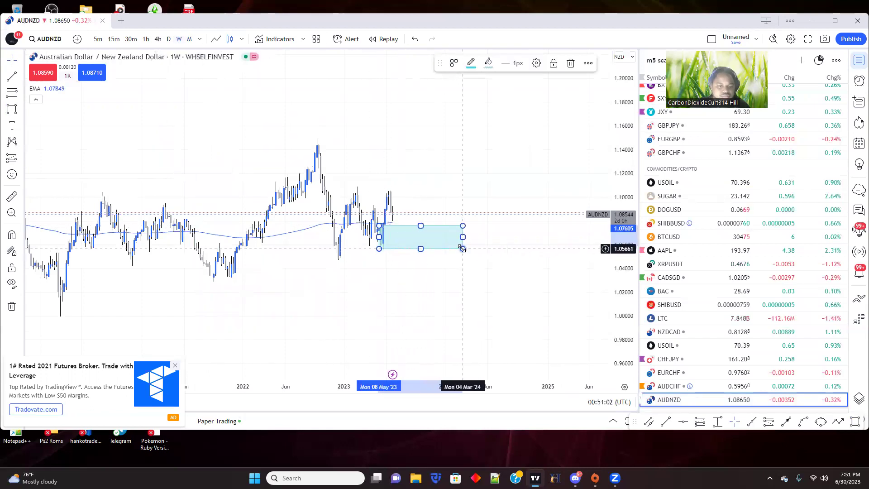
Step: Place a long position from 3 July 2023 with its entry at about 1.0759 and its stop at the zone's lower edge, about 1.0560
{"action": "left_click_drag", "start_coordinate": [408, 282], "coordinate": [376, 321]}
{"action": "left_click_drag", "start_coordinate": [624, 331], "coordinate": [624, 164]}
{"action": "left_click_drag", "start_coordinate": [454, 175], "coordinate": [448, 131]}
{"action": "scroll", "coordinate": [397, 195], "scroll_direction": "up", "scroll_amount": 3}
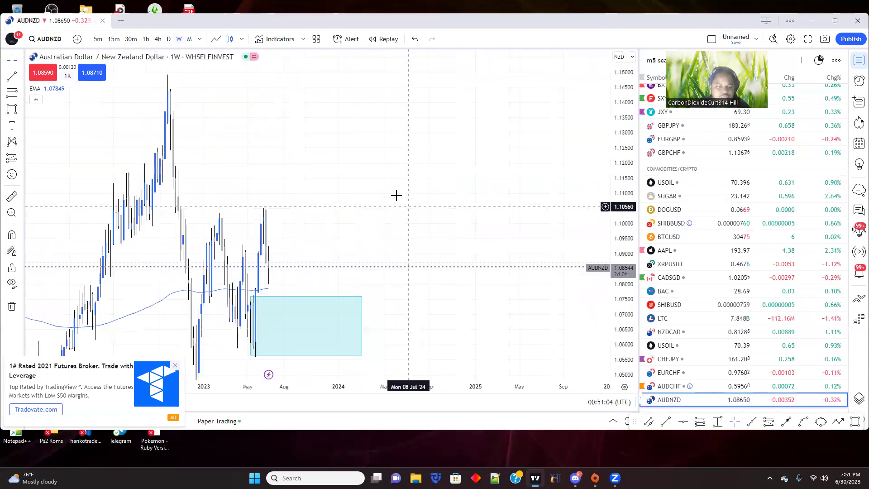
{"action": "left_click_drag", "start_coordinate": [396, 196], "coordinate": [513, 196]}
{"action": "left_click_drag", "start_coordinate": [621, 98], "coordinate": [621, 185]}
{"action": "left_click_drag", "start_coordinate": [491, 211], "coordinate": [439, 182]}
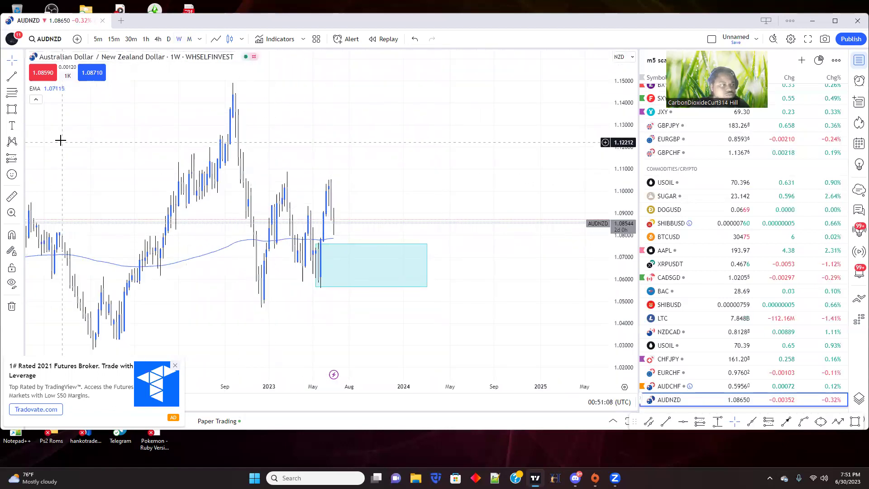
{"action": "left_click", "coordinate": [22, 114]}
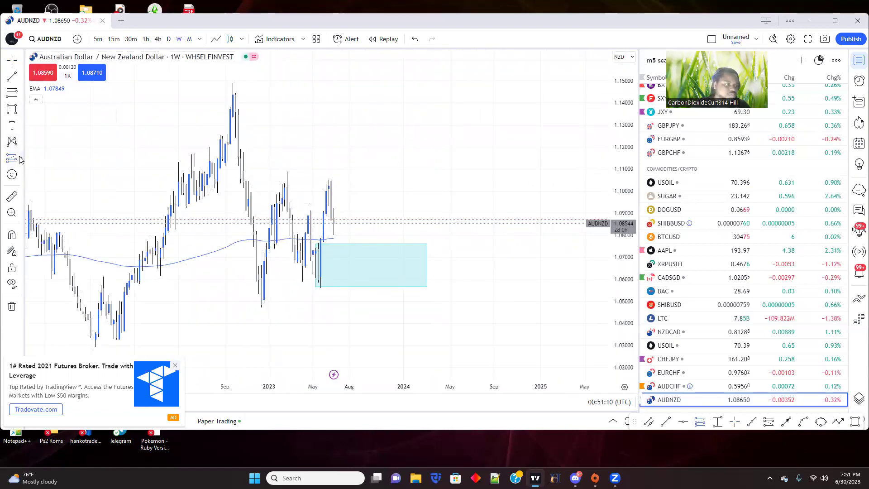
{"action": "left_click", "coordinate": [21, 161]}
{"action": "left_click", "coordinate": [55, 159]}
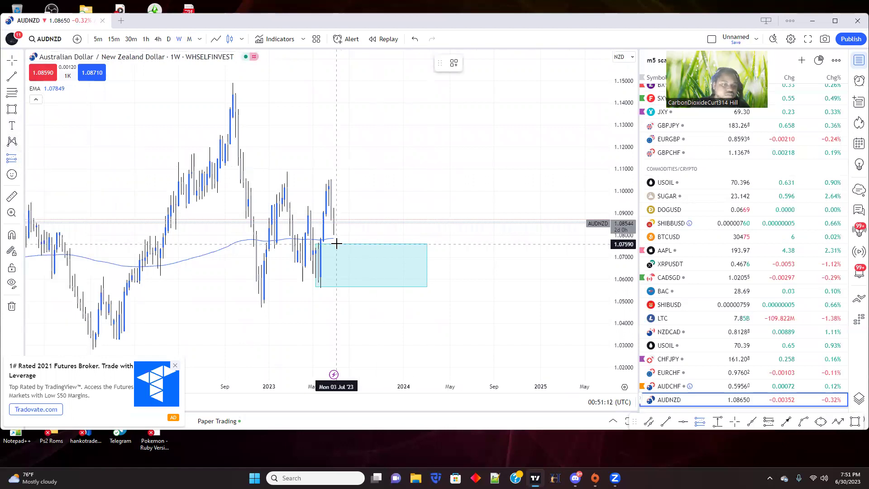
{"action": "left_click", "coordinate": [336, 244]}
{"action": "left_click_drag", "start_coordinate": [337, 297], "coordinate": [337, 288]}
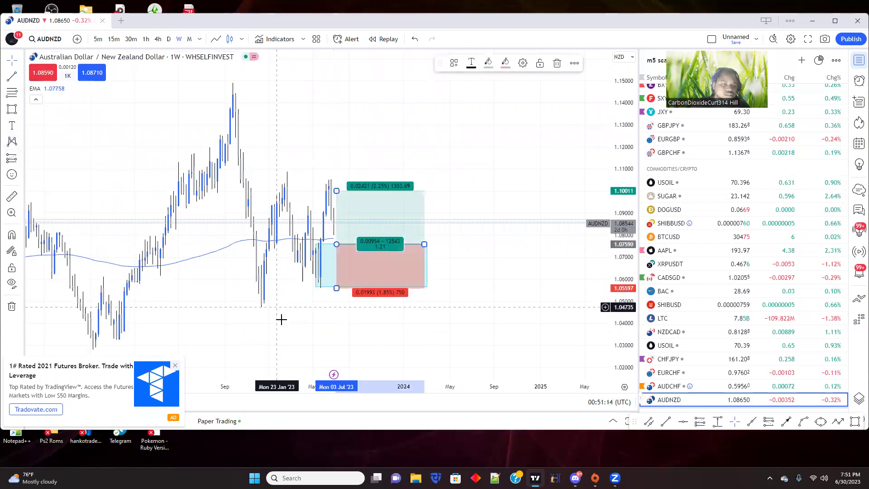
Step: Draw a descending trend line from mid-2015 at about 1.136 to 21 April 2025 at about 1.037
{"action": "left_click_drag", "start_coordinate": [281, 319], "coordinate": [349, 346]}
{"action": "scroll", "coordinate": [410, 314], "scroll_direction": "down", "scroll_amount": 10}
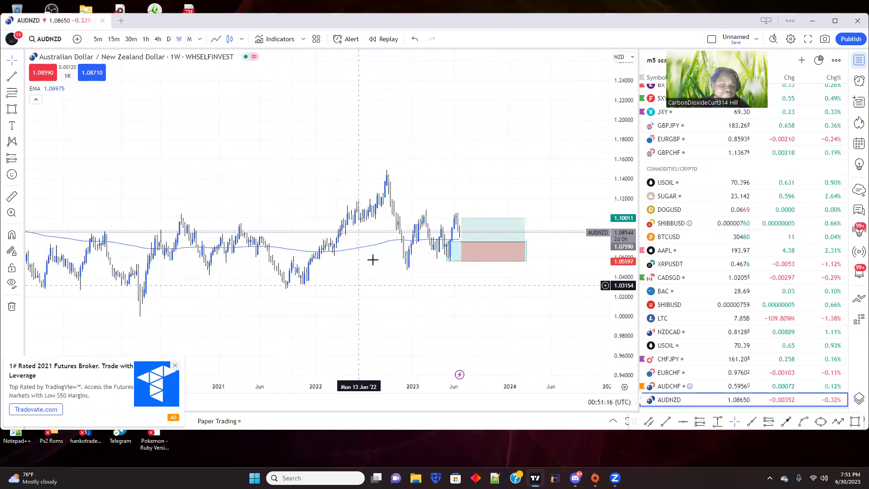
{"action": "scroll", "coordinate": [372, 253], "scroll_direction": "down", "scroll_amount": 5}
{"action": "left_click_drag", "start_coordinate": [471, 150], "coordinate": [308, 217]}
{"action": "scroll", "coordinate": [182, 161], "scroll_direction": "up", "scroll_amount": 3}
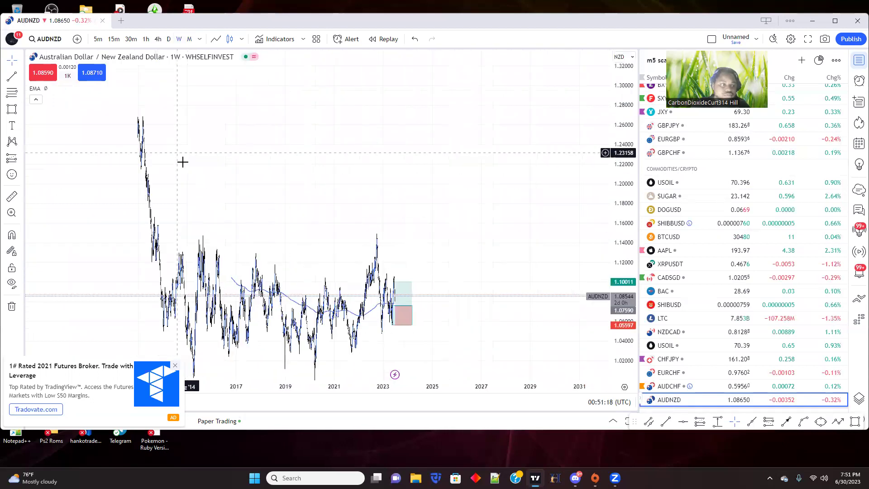
{"action": "left_click_drag", "start_coordinate": [193, 172], "coordinate": [310, 88]}
{"action": "left_click", "coordinate": [211, 169]}
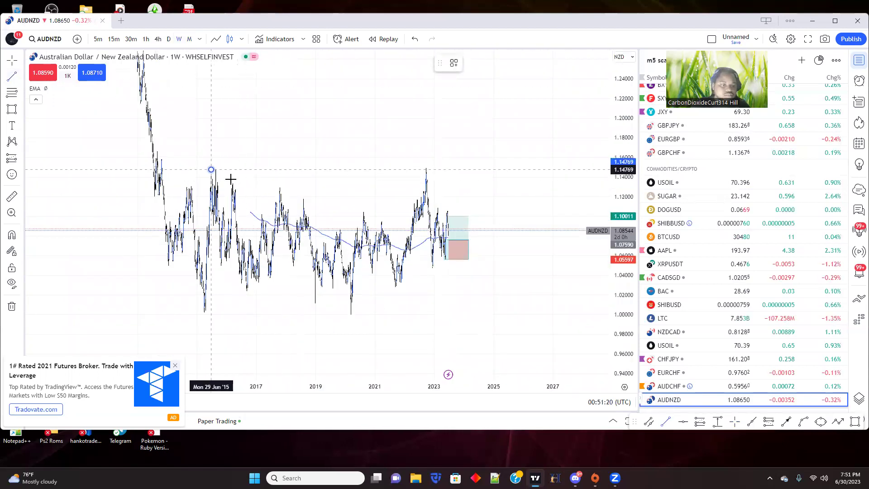
{"action": "left_click", "coordinate": [502, 278]}
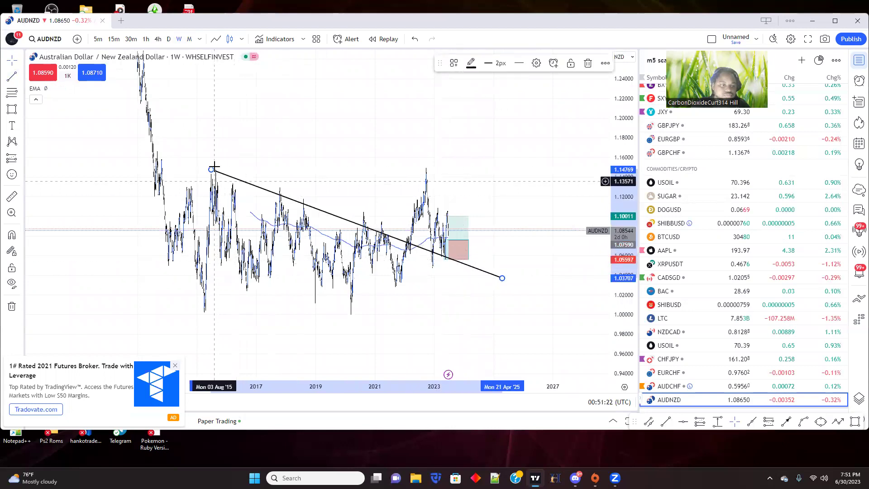
{"action": "left_click_drag", "start_coordinate": [211, 170], "coordinate": [205, 181]}
Step: Mark the 2020 low near 1.00 and the 2021 low near 1.035 with ellipses
{"action": "left_click_drag", "start_coordinate": [214, 133], "coordinate": [169, 143]}
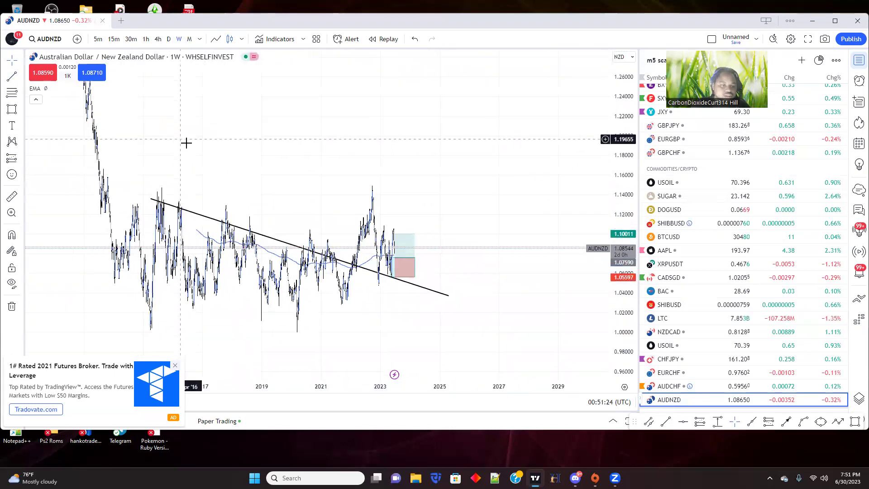
{"action": "left_click", "coordinate": [20, 110]}
{"action": "left_click", "coordinate": [54, 181]}
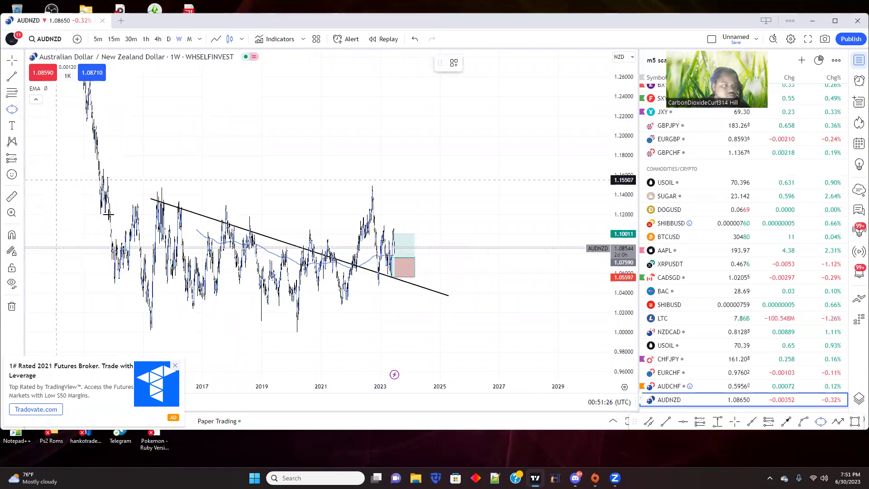
{"action": "left_click", "coordinate": [292, 335]}
{"action": "left_click", "coordinate": [309, 332]}
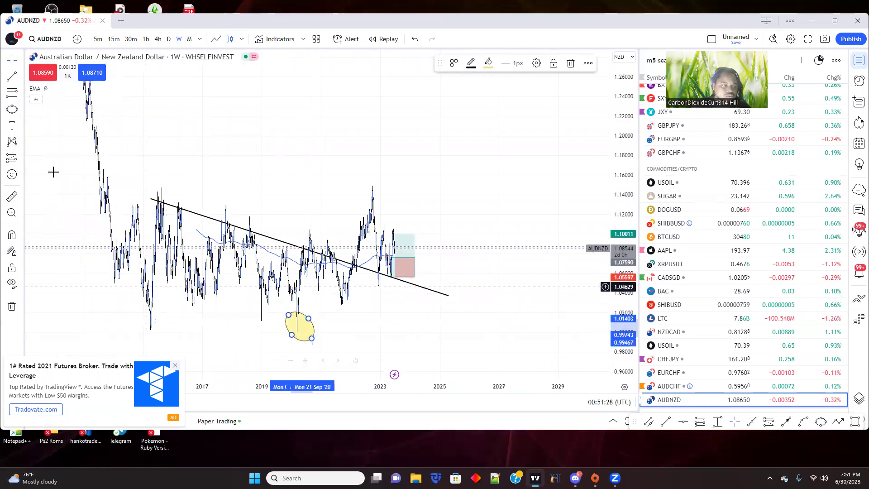
{"action": "left_click", "coordinate": [10, 110]}
{"action": "left_click", "coordinate": [339, 305]}
{"action": "left_click", "coordinate": [358, 295]}
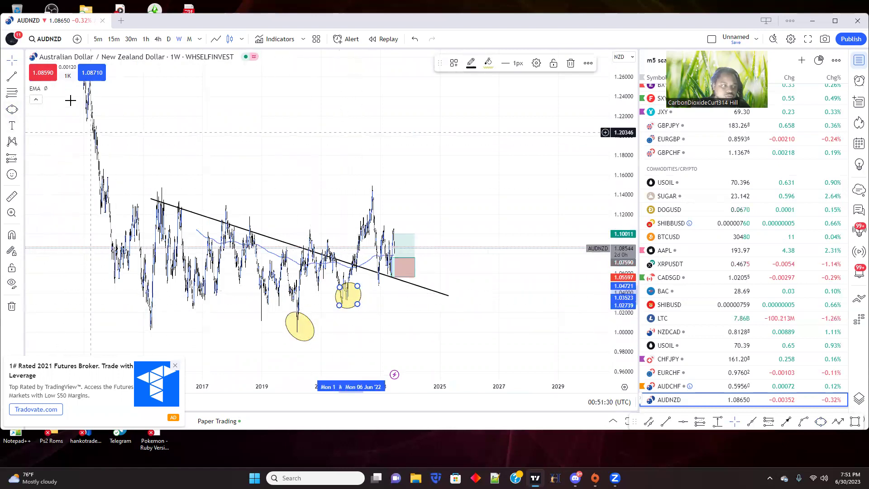
Step: Mark the late-2022 low near 1.05 and the 2023 low at the trend line with small ellipses
{"action": "left_click", "coordinate": [482, 252]}
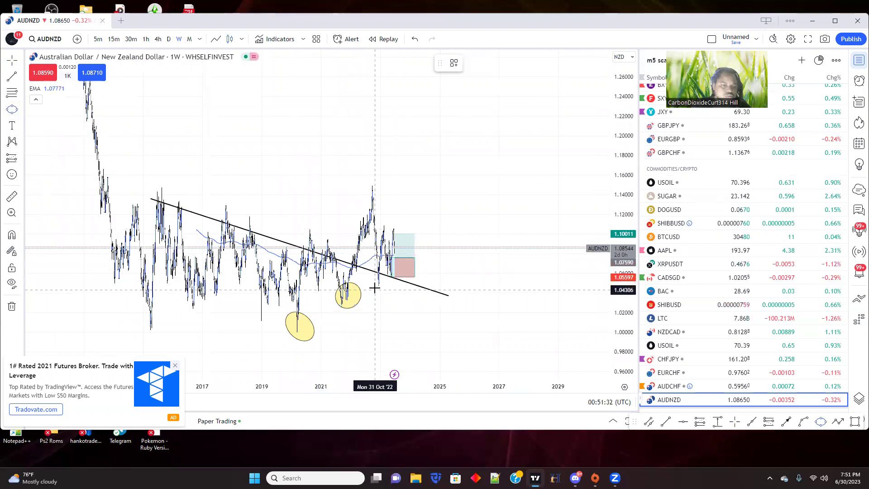
{"action": "left_click", "coordinate": [375, 288]}
{"action": "left_click", "coordinate": [382, 284]}
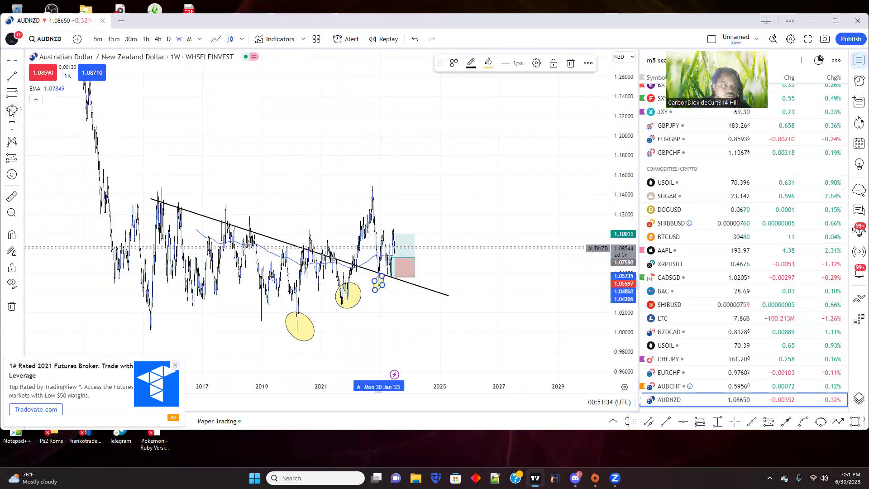
{"action": "left_click", "coordinate": [12, 110]}
{"action": "left_click", "coordinate": [394, 272]}
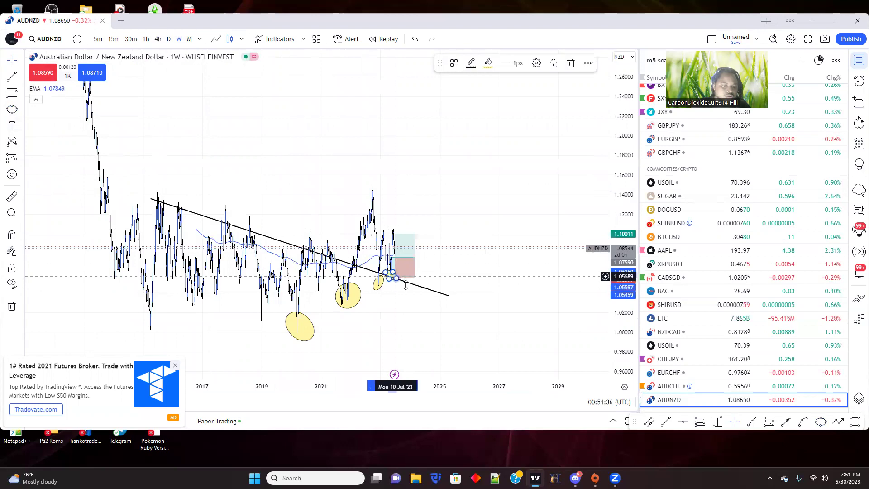
{"action": "left_click", "coordinate": [457, 294]}
Step: Examine the marked lows, trend line and long position against the full AUDNZD price history
{"action": "left_click_drag", "start_coordinate": [623, 370], "coordinate": [618, 270]}
{"action": "scroll", "coordinate": [430, 267], "scroll_direction": "up", "scroll_amount": 2}
{"action": "left_click_drag", "start_coordinate": [430, 265], "coordinate": [502, 194]}
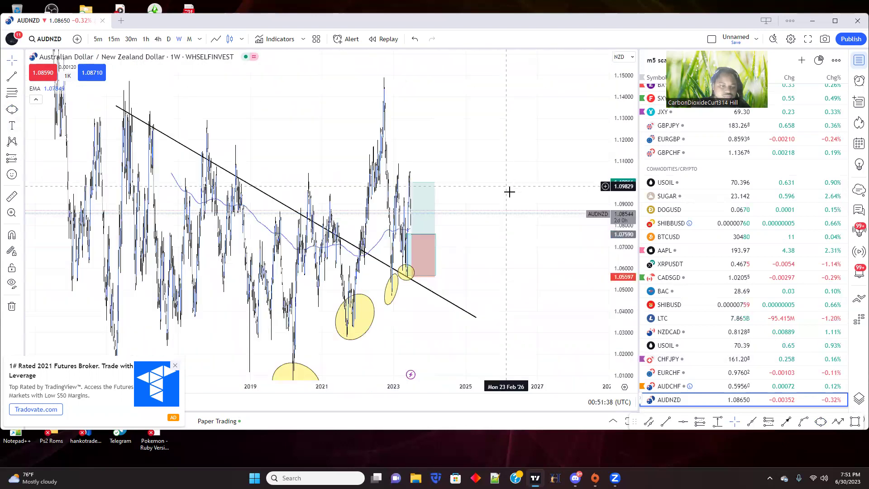
{"action": "left_click_drag", "start_coordinate": [623, 124], "coordinate": [576, 335]}
{"action": "left_click_drag", "start_coordinate": [262, 85], "coordinate": [270, 141]}
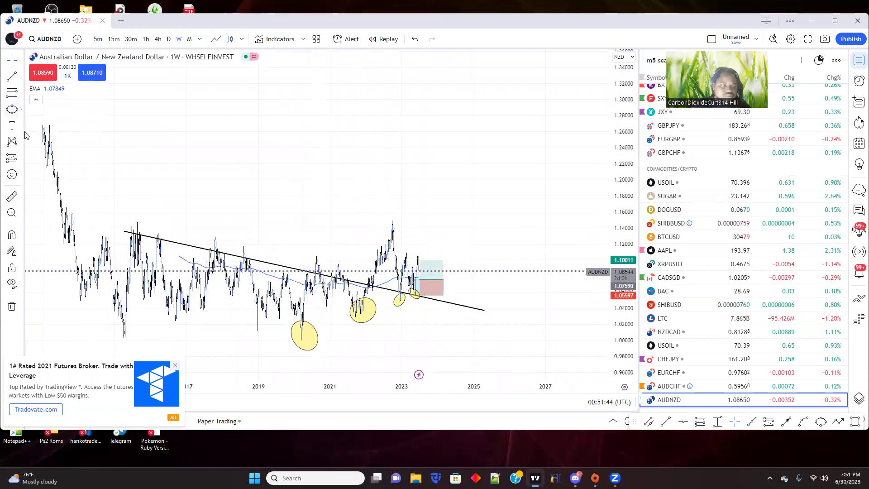
{"action": "scroll", "coordinate": [73, 165], "scroll_direction": "up", "scroll_amount": 3}
{"action": "scroll", "coordinate": [287, 235], "scroll_direction": "down", "scroll_amount": 4}
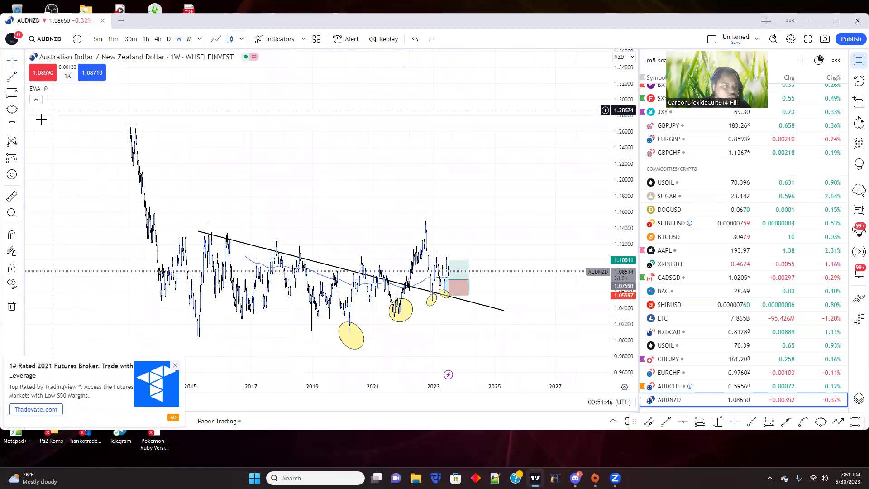
Step: Examine the AUDNZD price history around the descending trend line on the weekly and monthly charts
{"action": "scroll", "coordinate": [436, 252], "scroll_direction": "up", "scroll_amount": 5}
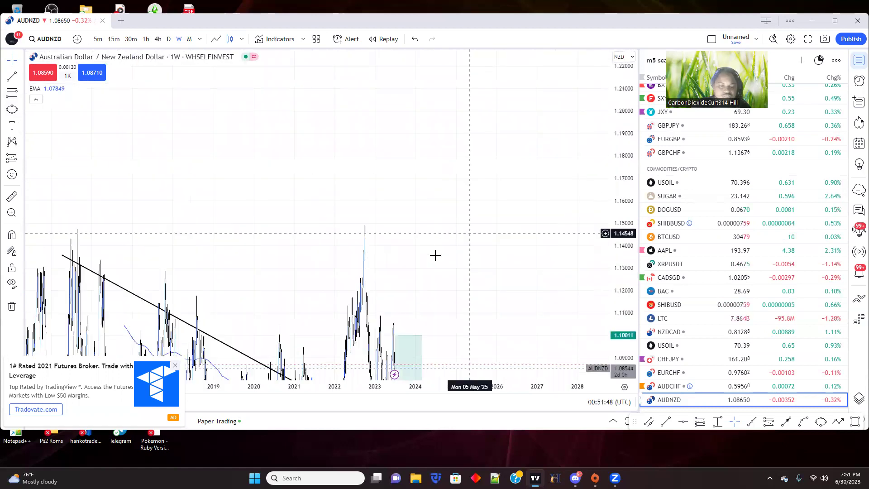
{"action": "left_click_drag", "start_coordinate": [454, 178], "coordinate": [477, 130]}
{"action": "left_click_drag", "start_coordinate": [613, 98], "coordinate": [613, 294]}
{"action": "left_click_drag", "start_coordinate": [203, 111], "coordinate": [378, 212]}
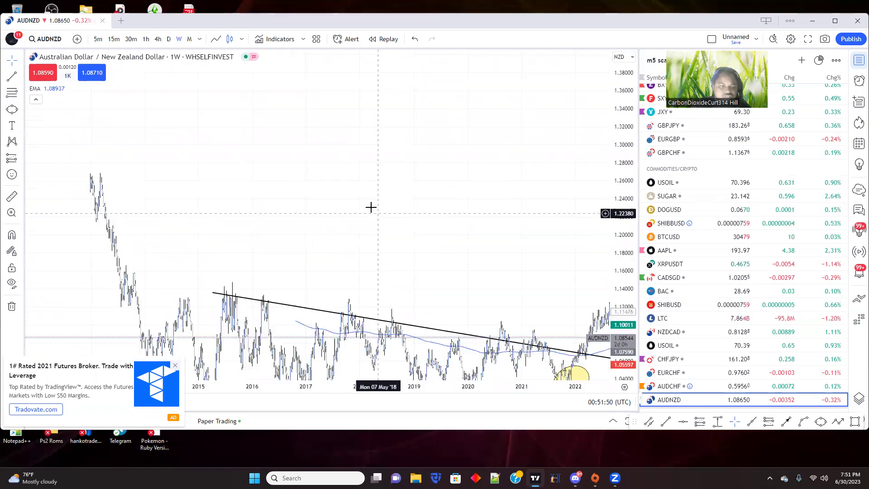
{"action": "scroll", "coordinate": [290, 213], "scroll_direction": "down", "scroll_amount": 3}
{"action": "left_click_drag", "start_coordinate": [290, 222], "coordinate": [258, 94]}
{"action": "left_click", "coordinate": [189, 39]}
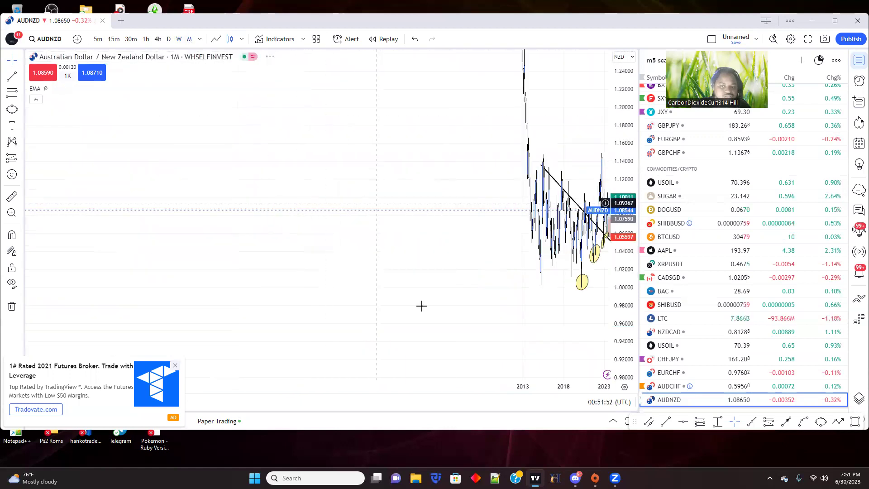
{"action": "scroll", "coordinate": [407, 312], "scroll_direction": "up", "scroll_amount": 4}
{"action": "scroll", "coordinate": [400, 312], "scroll_direction": "up", "scroll_amount": 5}
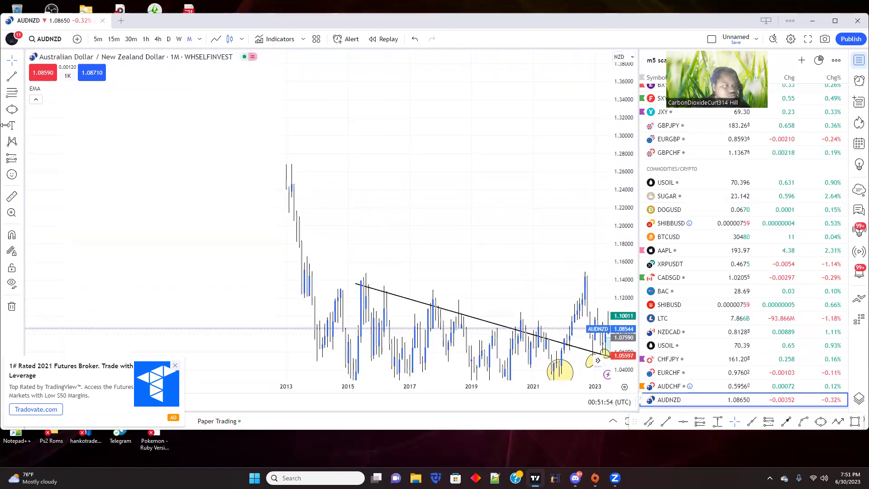
{"action": "left_click", "coordinate": [178, 39]}
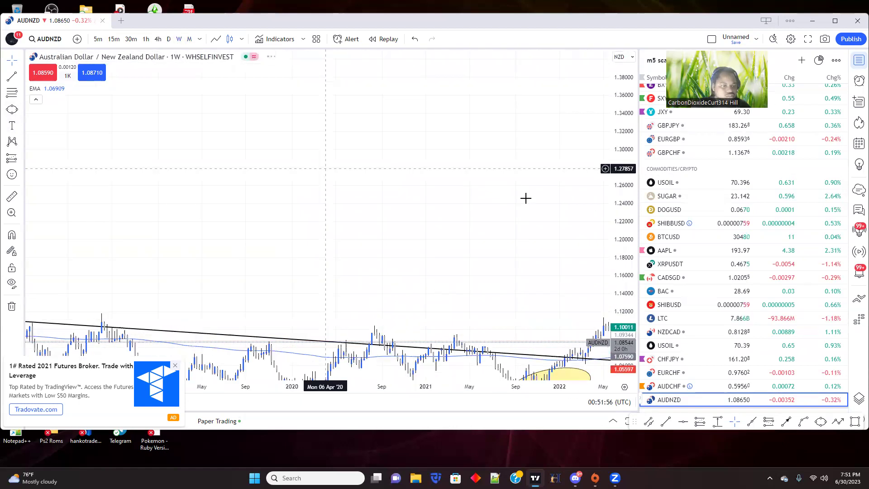
Step: Draw a rectangle zone over the 2013 decline from about 1.206 down to 1.175, ending in April 2018
{"action": "scroll", "coordinate": [159, 181], "scroll_direction": "up", "scroll_amount": 3}
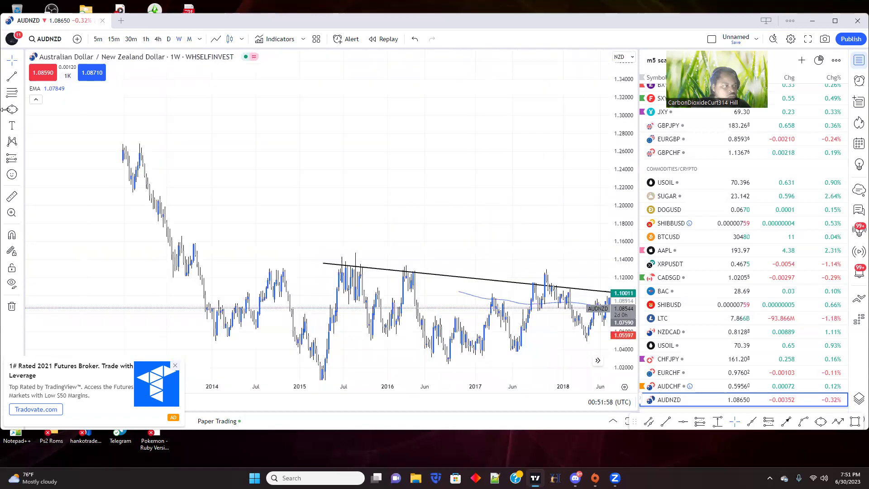
{"action": "left_click", "coordinate": [19, 112]}
{"action": "left_click", "coordinate": [50, 146]}
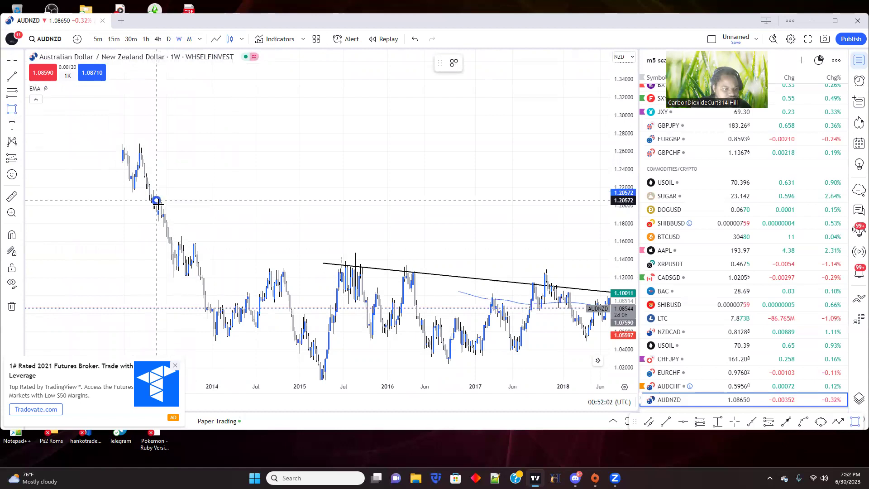
{"action": "left_click_drag", "start_coordinate": [157, 201], "coordinate": [593, 251]}
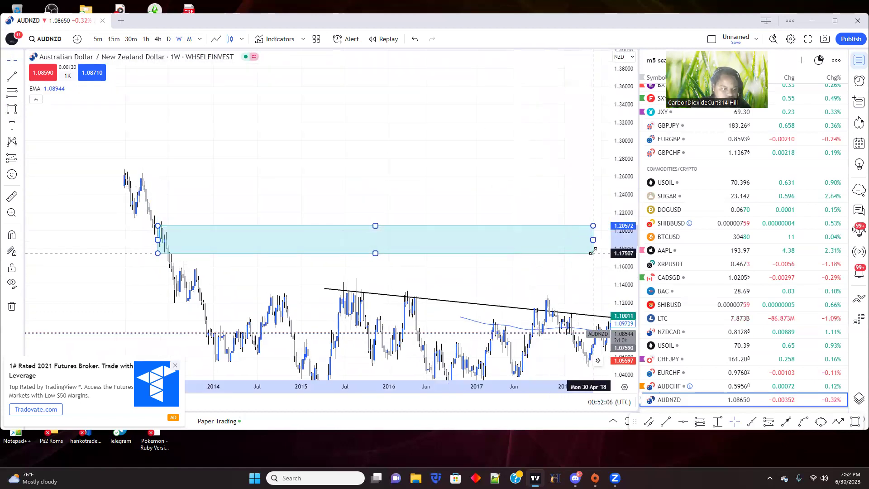
Step: Extend the upper rectangle zone to late 2025 and raise its lower edge to about 1.18
{"action": "left_click_drag", "start_coordinate": [542, 196], "coordinate": [223, 175]}
{"action": "scroll", "coordinate": [373, 246], "scroll_direction": "down", "scroll_amount": 5}
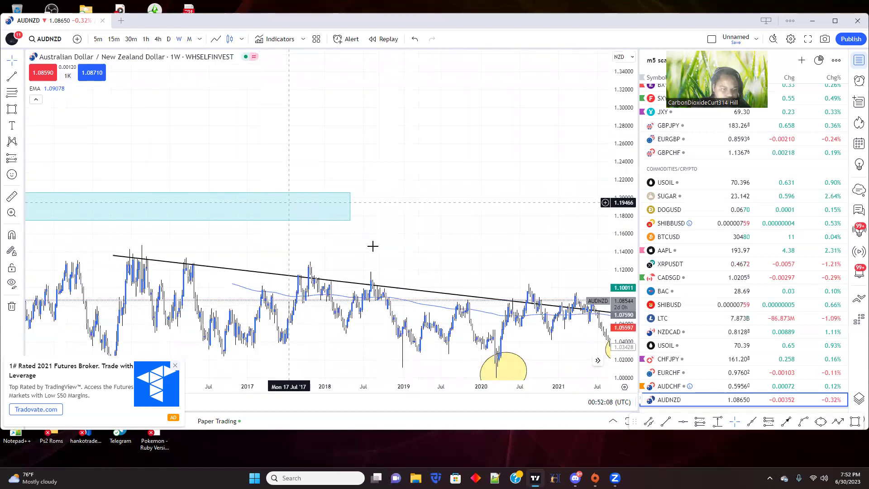
{"action": "left_click_drag", "start_coordinate": [185, 244], "coordinate": [150, 228]}
{"action": "left_click_drag", "start_coordinate": [243, 204], "coordinate": [468, 201]}
{"action": "left_click", "coordinate": [335, 229]}
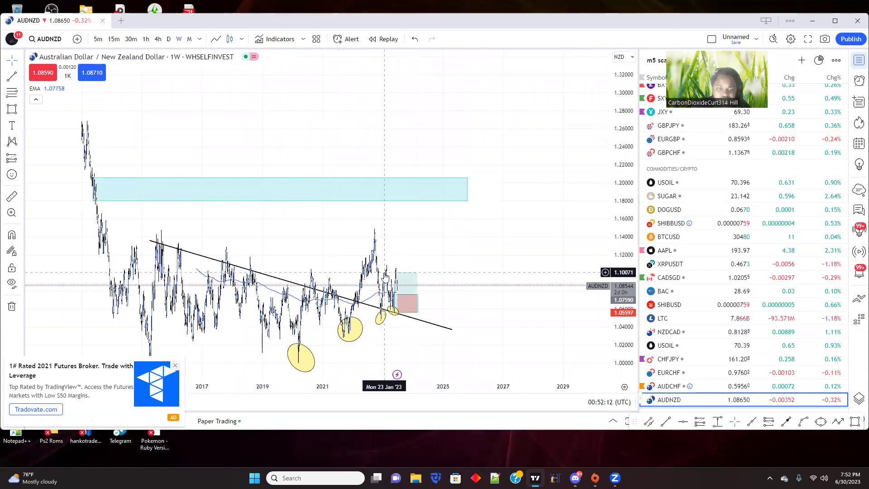
Step: Set the long position's target to 1.18009 at the upper zone and widen the position to mid-2026
{"action": "left_click_drag", "start_coordinate": [396, 273], "coordinate": [390, 201]}
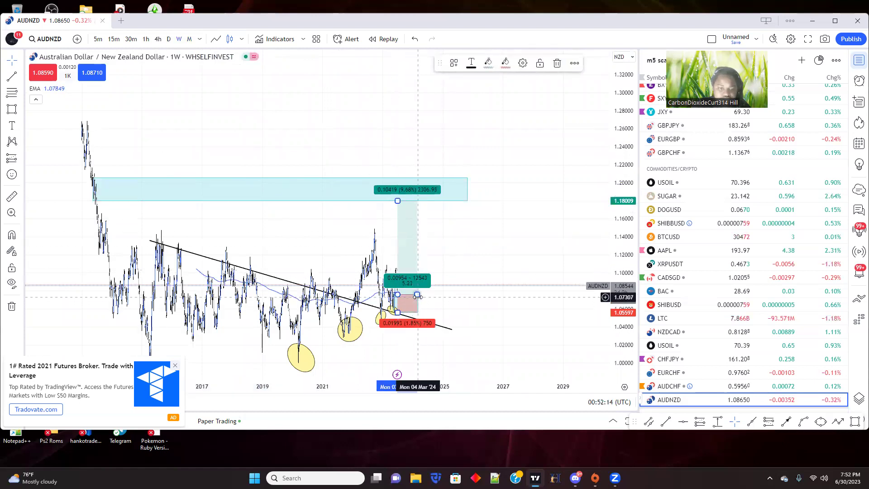
{"action": "left_click_drag", "start_coordinate": [417, 295], "coordinate": [486, 295]}
{"action": "left_click", "coordinate": [301, 251]}
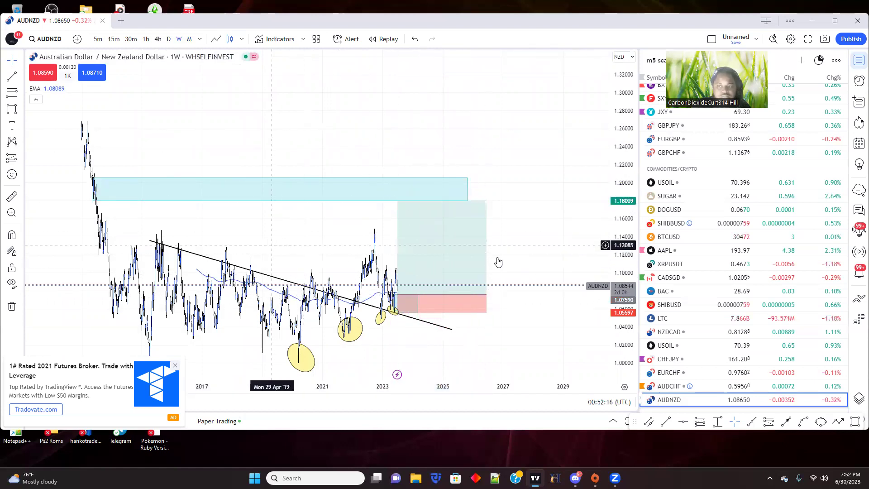
Step: Examine the long position, upper zone and marked lows against the price history on the weekly and monthly charts
{"action": "left_click_drag", "start_coordinate": [626, 354], "coordinate": [626, 106]}
{"action": "left_click_drag", "start_coordinate": [576, 218], "coordinate": [518, 113]}
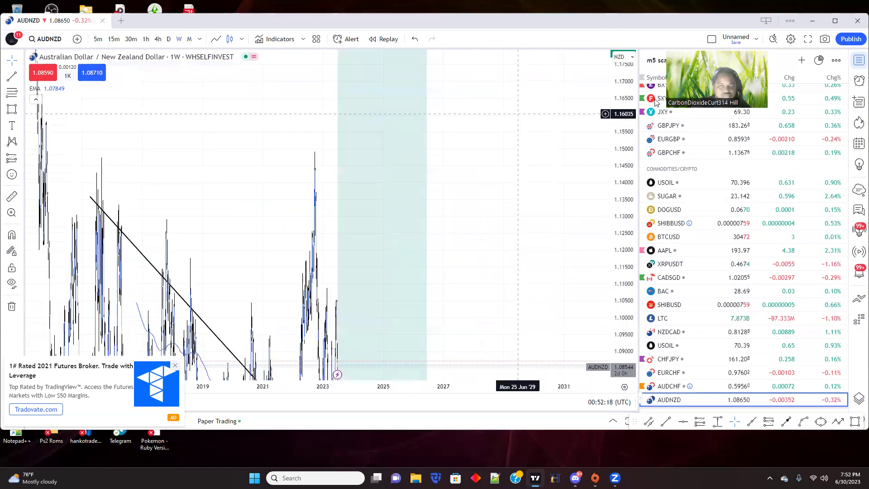
{"action": "left_click_drag", "start_coordinate": [621, 88], "coordinate": [611, 225]}
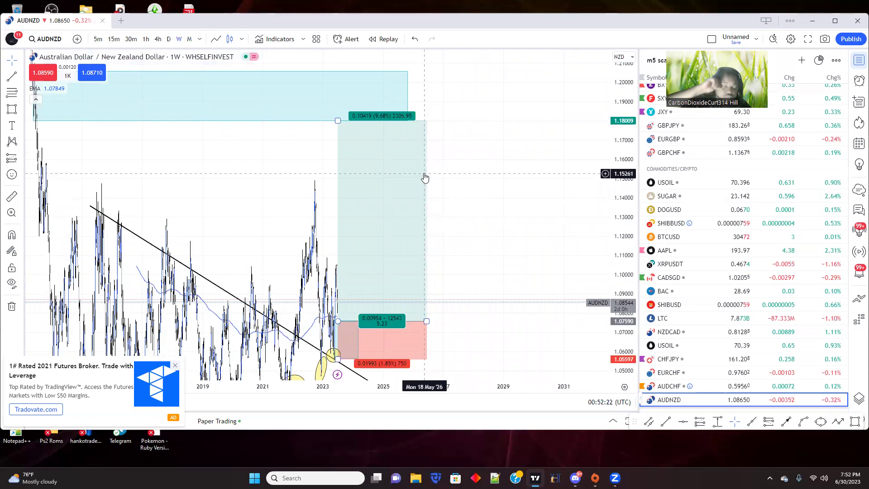
{"action": "scroll", "coordinate": [358, 252], "scroll_direction": "up", "scroll_amount": 3}
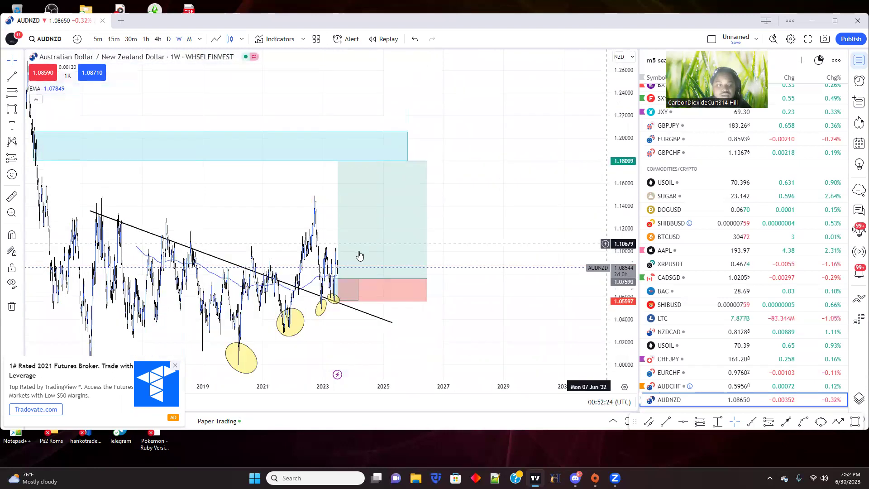
{"action": "scroll", "coordinate": [390, 233], "scroll_direction": "up", "scroll_amount": 6}
{"action": "left_click_drag", "start_coordinate": [233, 240], "coordinate": [697, 195]}
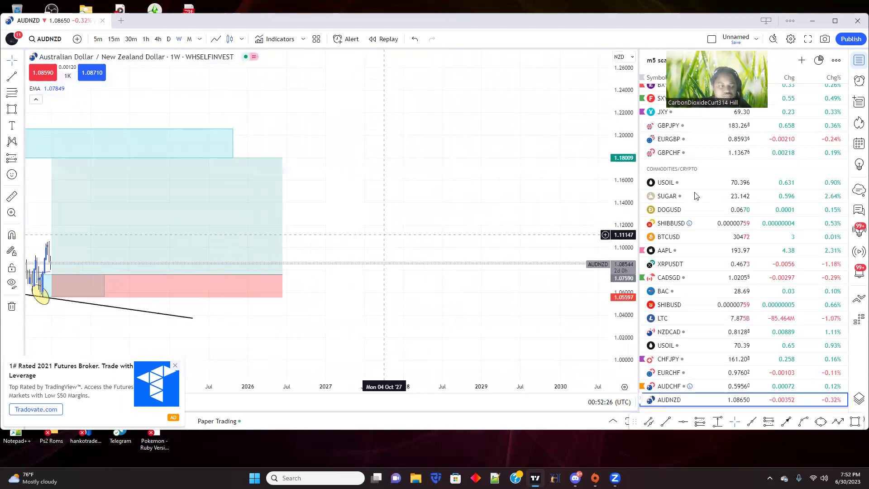
{"action": "scroll", "coordinate": [381, 260], "scroll_direction": "up", "scroll_amount": 1}
{"action": "left_click_drag", "start_coordinate": [276, 304], "coordinate": [209, 313]}
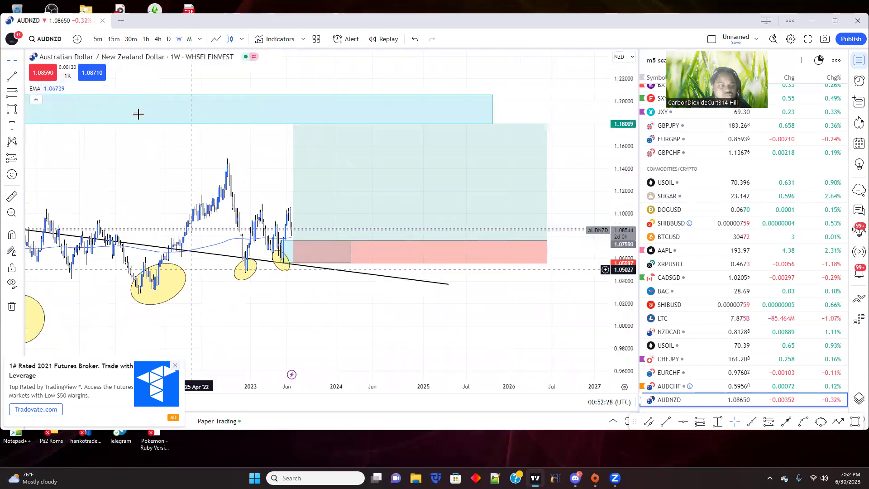
{"action": "left_click", "coordinate": [189, 39]}
{"action": "scroll", "coordinate": [391, 291], "scroll_direction": "up", "scroll_amount": 3}
{"action": "left_click_drag", "start_coordinate": [391, 291], "coordinate": [607, 322]}
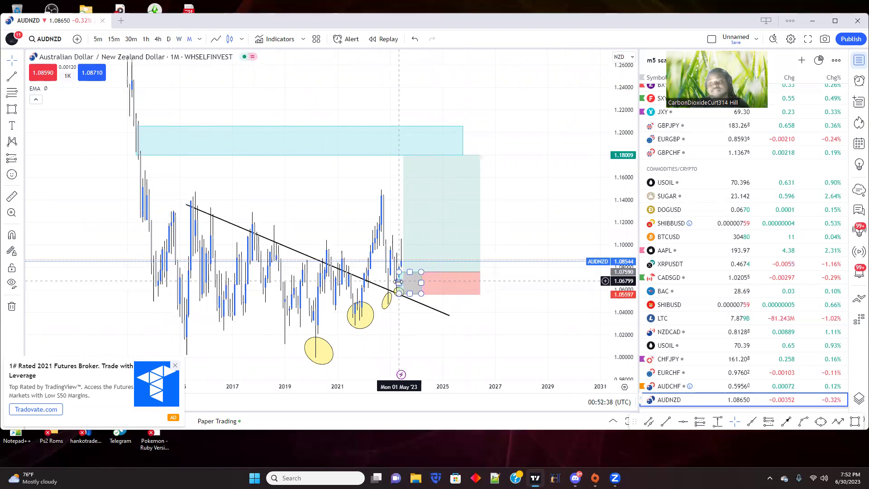
{"action": "left_click_drag", "start_coordinate": [92, 219], "coordinate": [116, 276]}
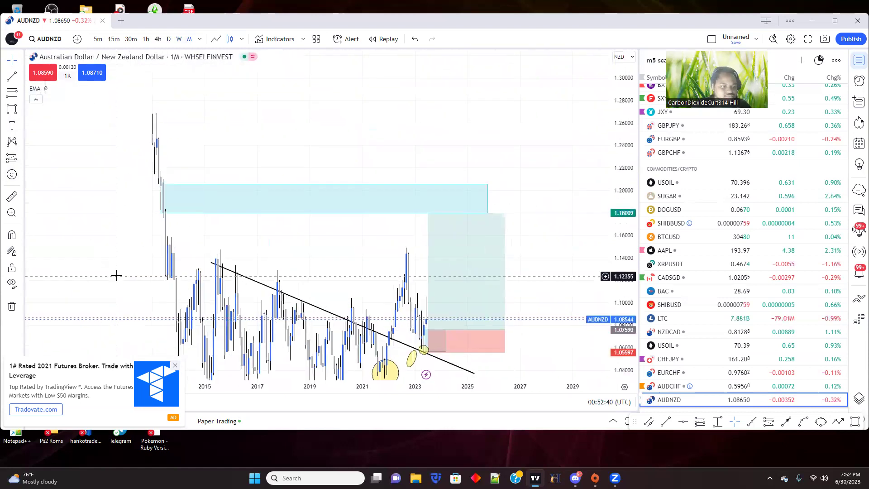
{"action": "left_click", "coordinate": [146, 131]}
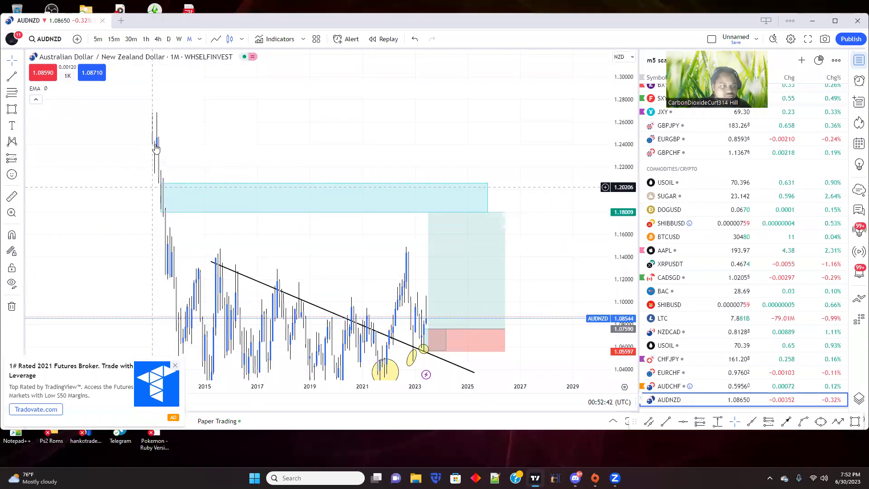
{"action": "left_click_drag", "start_coordinate": [93, 231], "coordinate": [107, 122]}
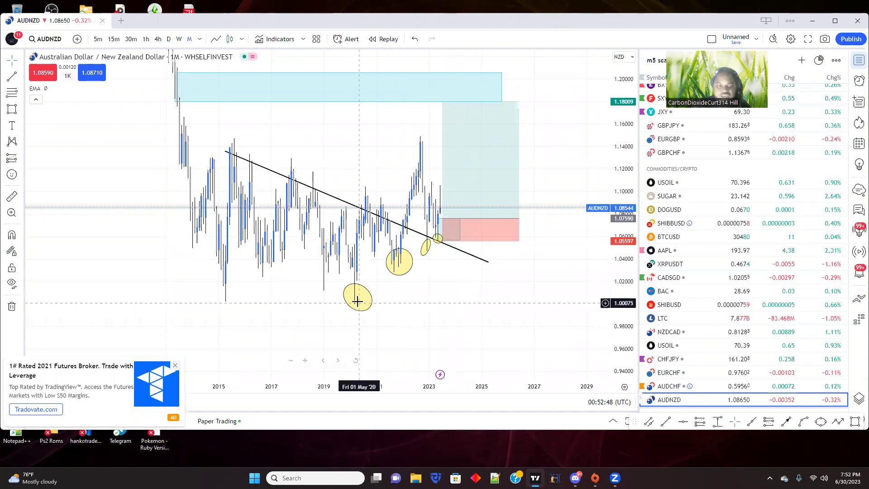
Step: On the daily chart, draw a rectangle zone from 29 May 2023 to late July between about 1.082 and 1.078
{"action": "left_click", "coordinate": [168, 39]}
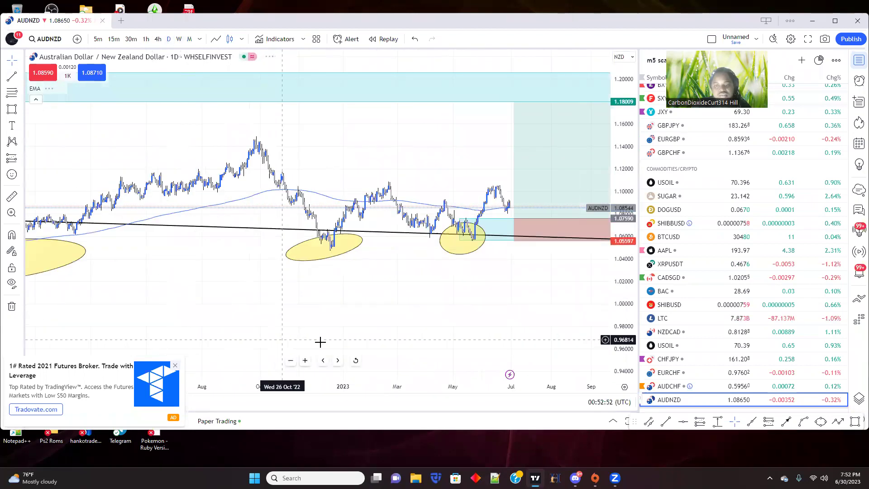
{"action": "scroll", "coordinate": [320, 342], "scroll_direction": "down", "scroll_amount": 3}
{"action": "left_click_drag", "start_coordinate": [320, 342], "coordinate": [172, 349]}
{"action": "scroll", "coordinate": [171, 331], "scroll_direction": "up", "scroll_amount": 5}
{"action": "left_click_drag", "start_coordinate": [200, 323], "coordinate": [392, 308]}
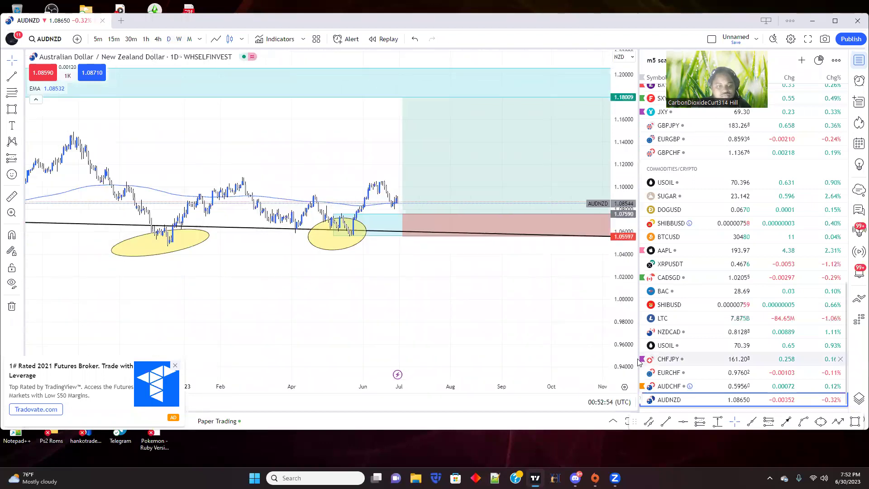
{"action": "left_click_drag", "start_coordinate": [626, 348], "coordinate": [598, 171]}
{"action": "left_click_drag", "start_coordinate": [422, 314], "coordinate": [397, 401]}
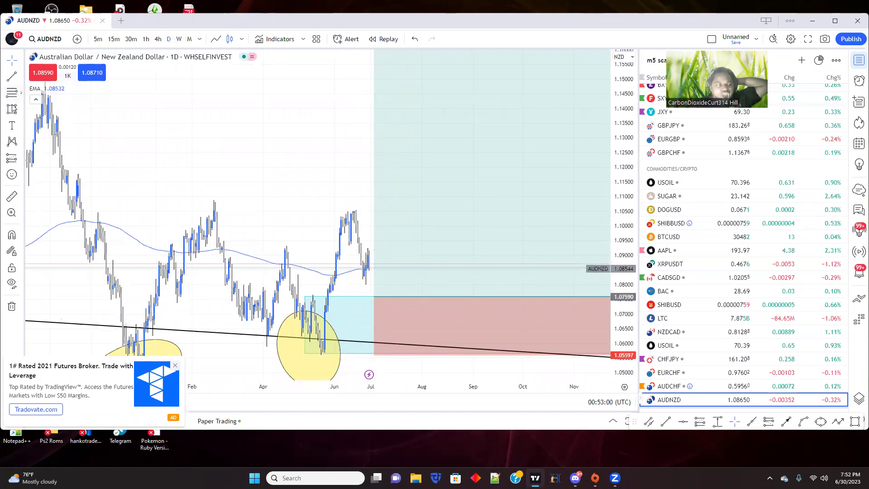
{"action": "key", "text": "alt+shift+r"}
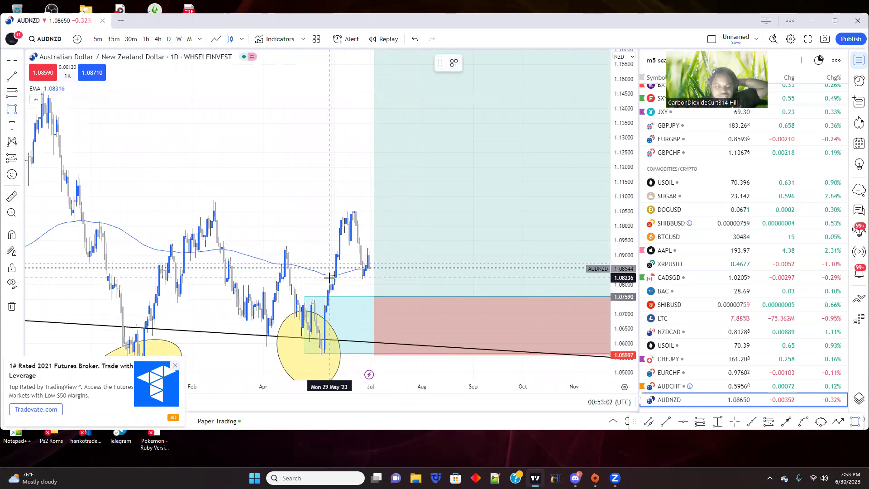
{"action": "left_click_drag", "start_coordinate": [330, 277], "coordinate": [411, 291]}
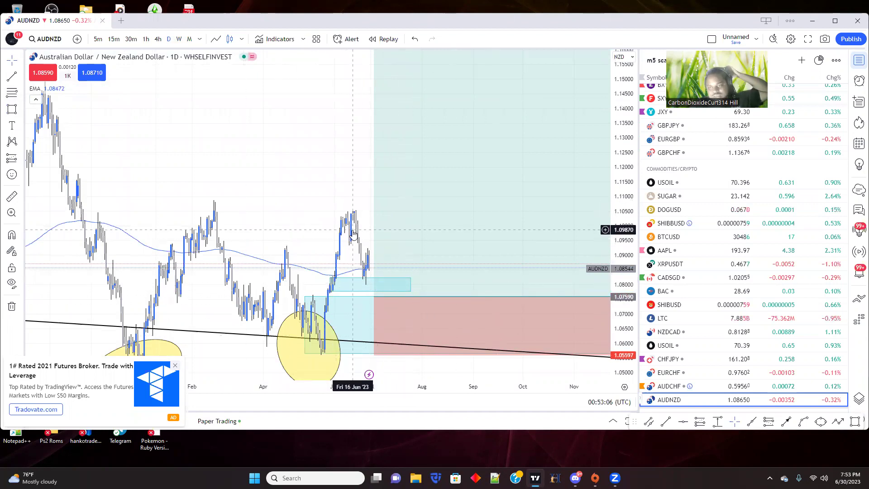
{"action": "left_click", "coordinate": [374, 278]}
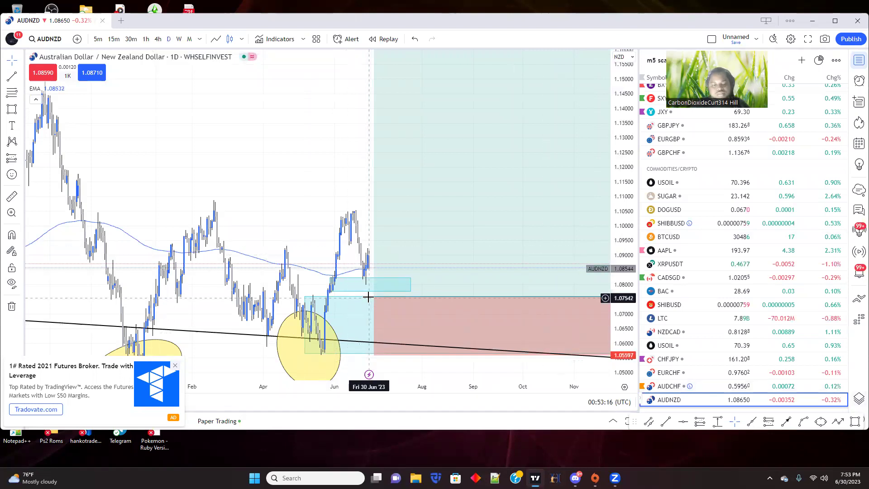
Step: Examine the small daily zone against the trend line, marked lows and upper target zone
{"action": "left_click_drag", "start_coordinate": [616, 88], "coordinate": [612, 305]}
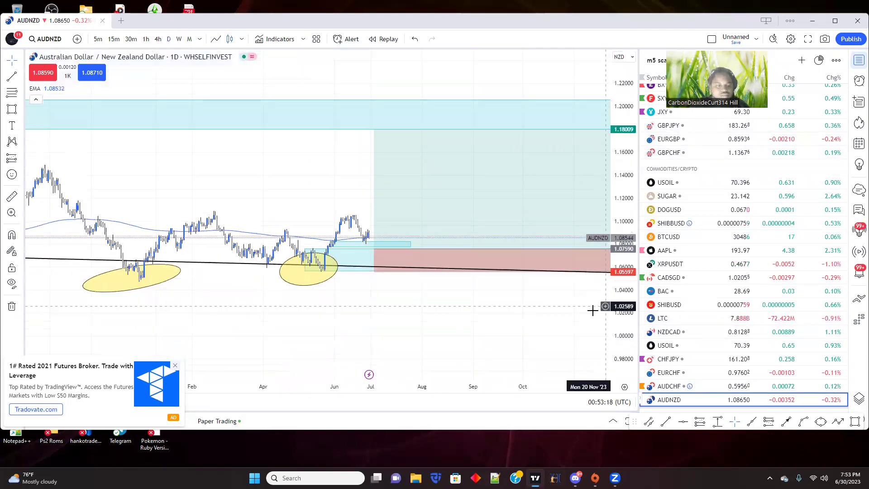
{"action": "scroll", "coordinate": [278, 273], "scroll_direction": "down", "scroll_amount": 5}
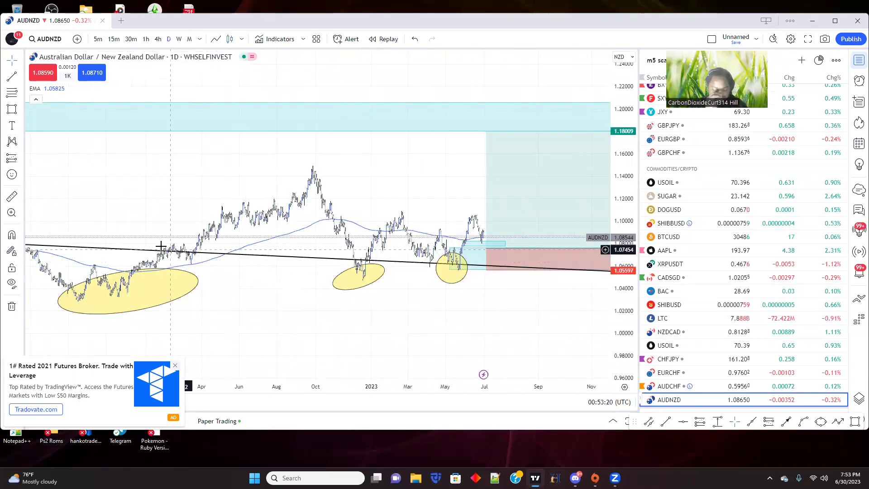